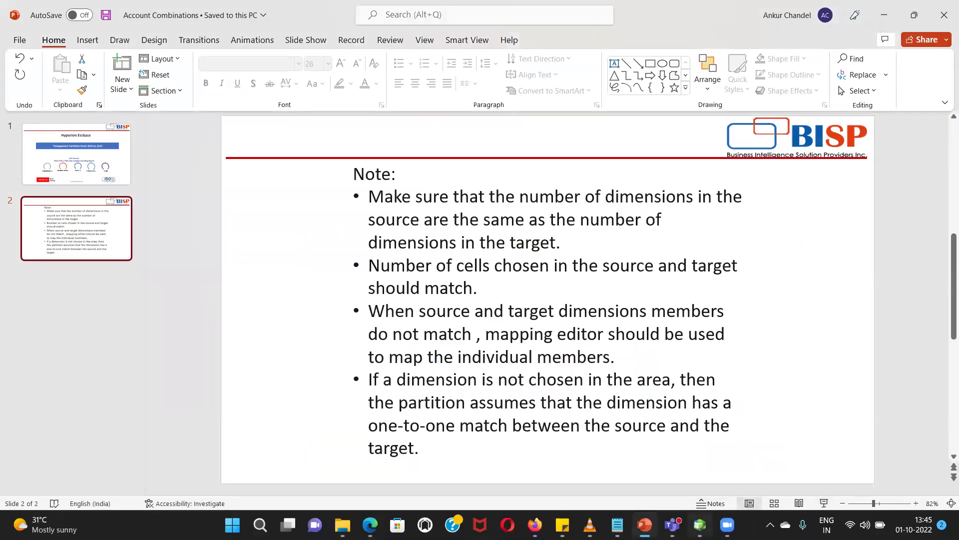
Switch to the Essbase console and close the Sample.Basic outline editor
{"action": "key", "text": "alt+Tab"}
{"action": "left_click", "coordinate": [145, 252]}
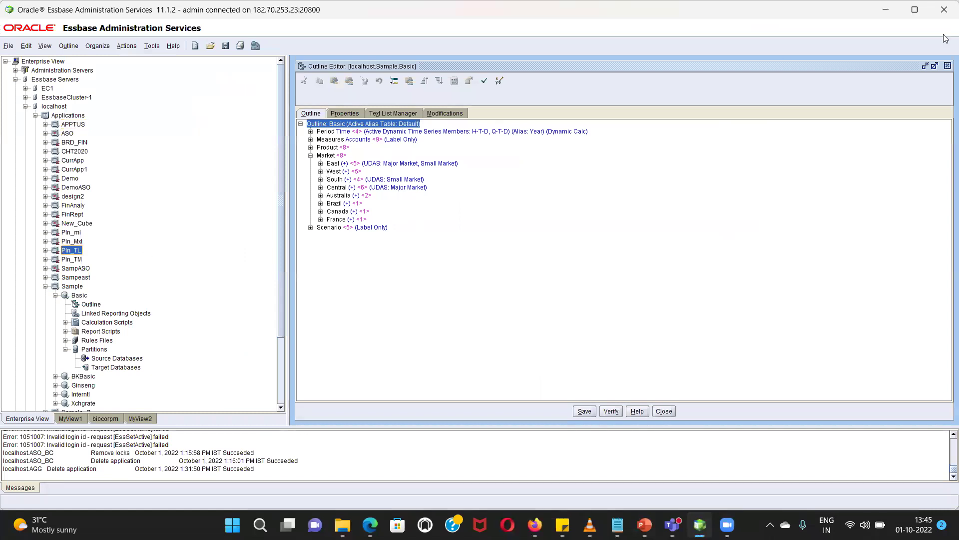
{"action": "left_click", "coordinate": [947, 66]}
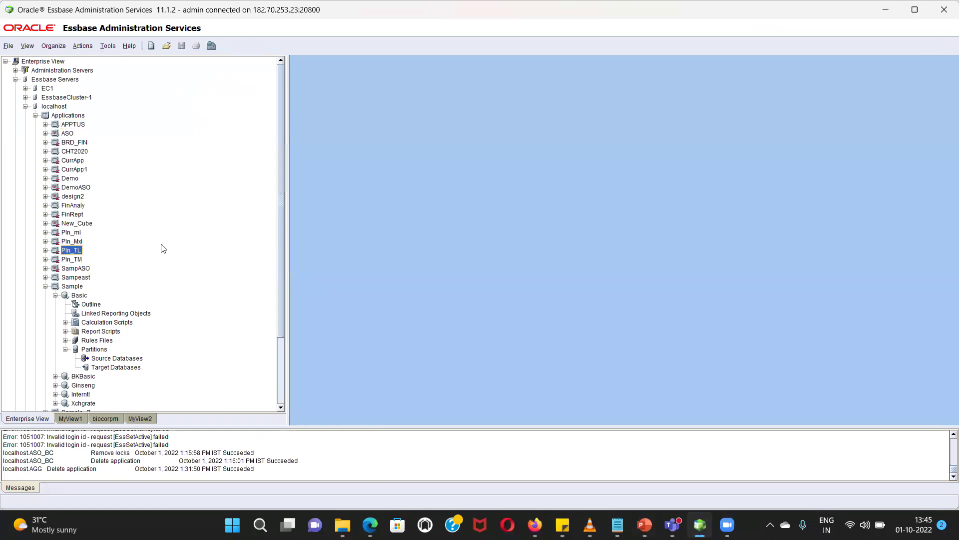
Select the Basic database under Sample and bring up the File > Wizards menu
{"action": "left_click", "coordinate": [45, 286]}
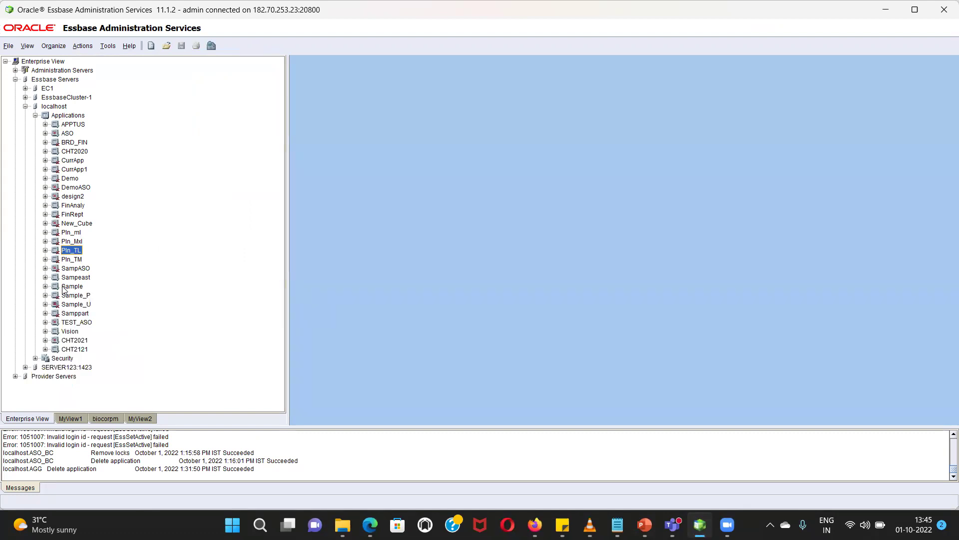
{"action": "left_click", "coordinate": [45, 286]}
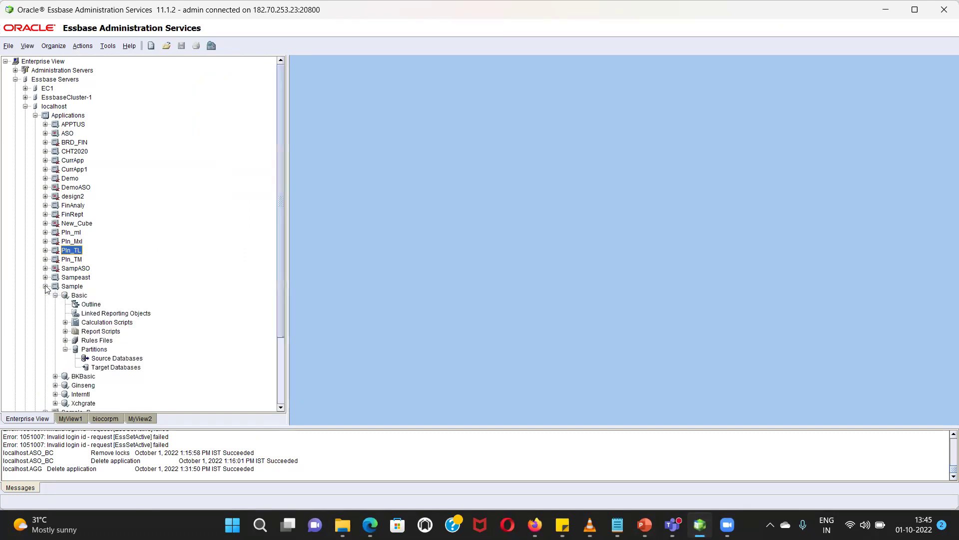
{"action": "left_click", "coordinate": [77, 296]}
{"action": "left_click", "coordinate": [92, 304]}
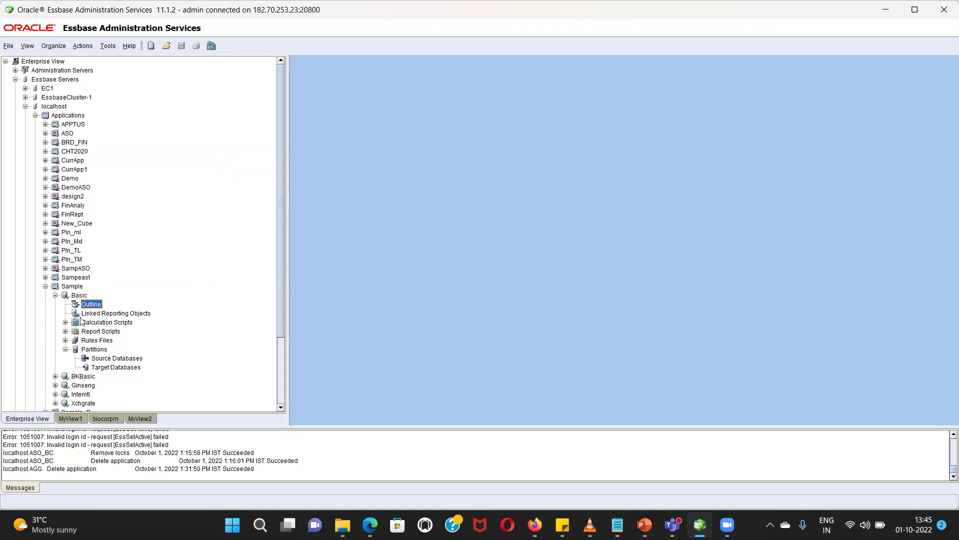
{"action": "left_click", "coordinate": [78, 295]}
{"action": "left_click", "coordinate": [7, 48]}
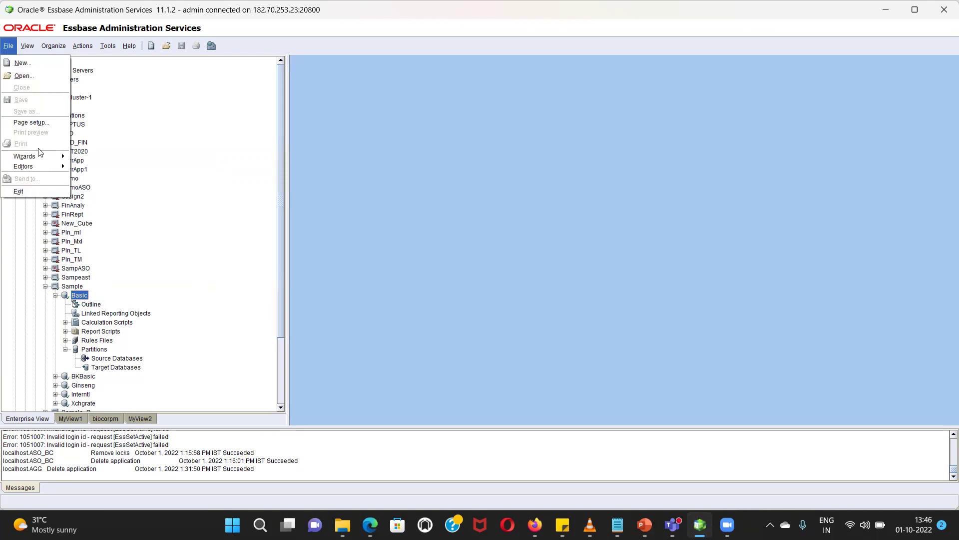
{"action": "mouse_move", "coordinate": [40, 156]}
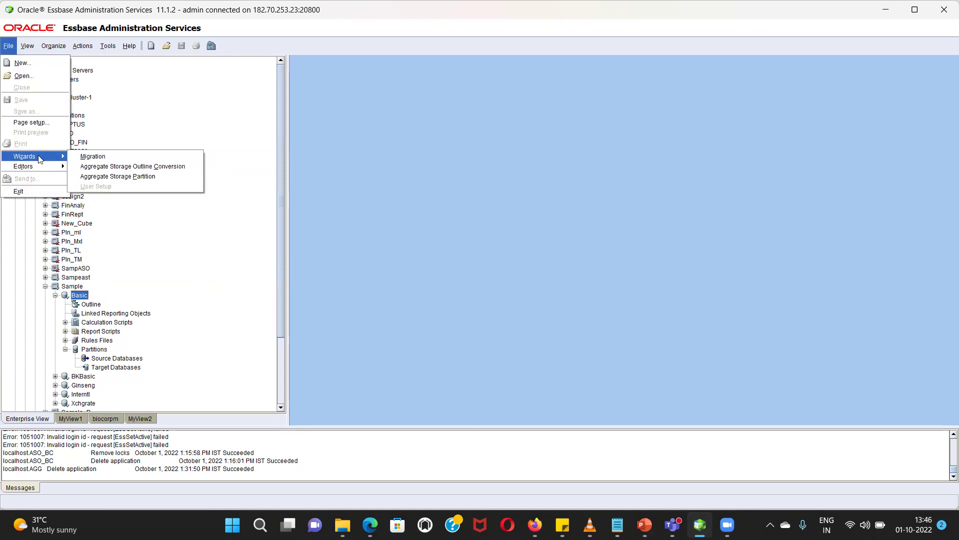
Convert Basic.otl from the Essbase Server with automatic outline correction, reaching the destination step
{"action": "left_click", "coordinate": [148, 167]}
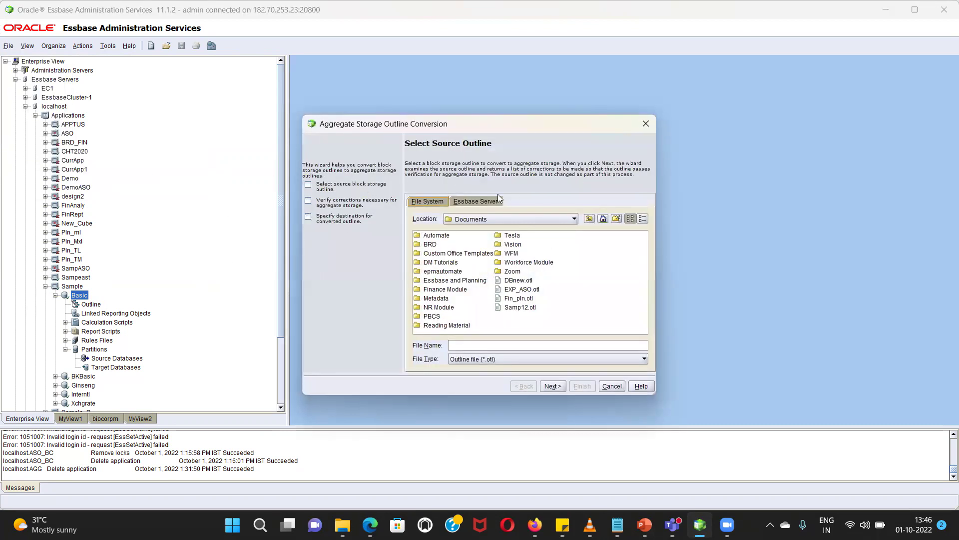
{"action": "left_click", "coordinate": [473, 201]}
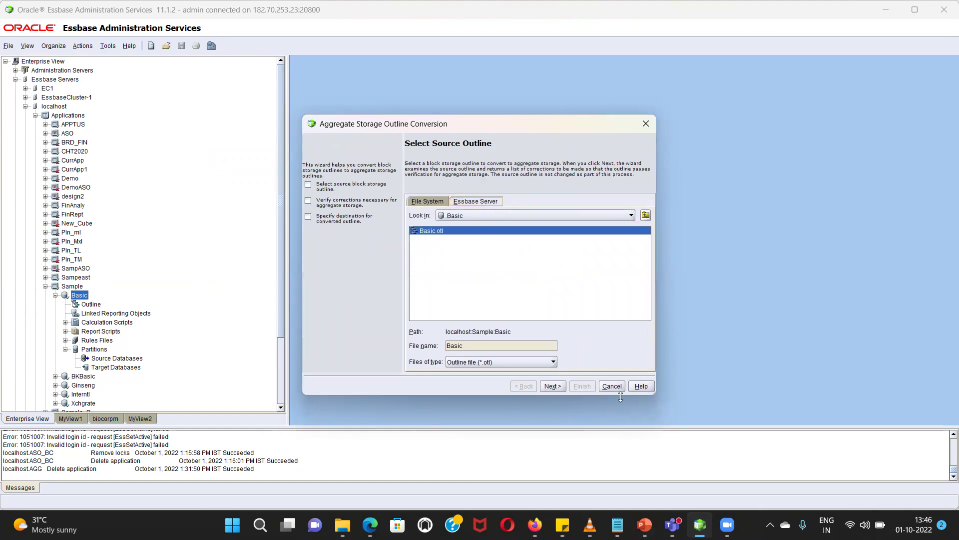
{"action": "left_click", "coordinate": [559, 386]}
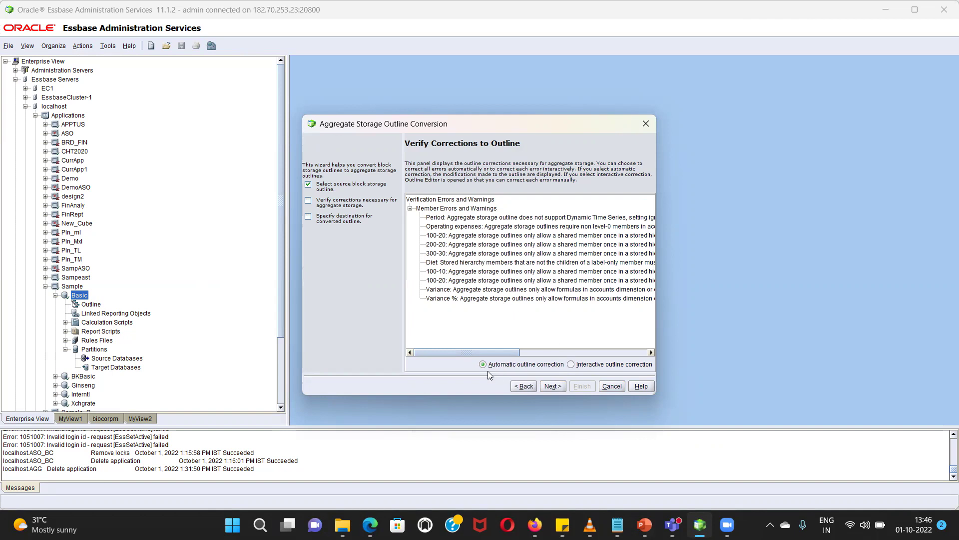
{"action": "left_click", "coordinate": [552, 386]}
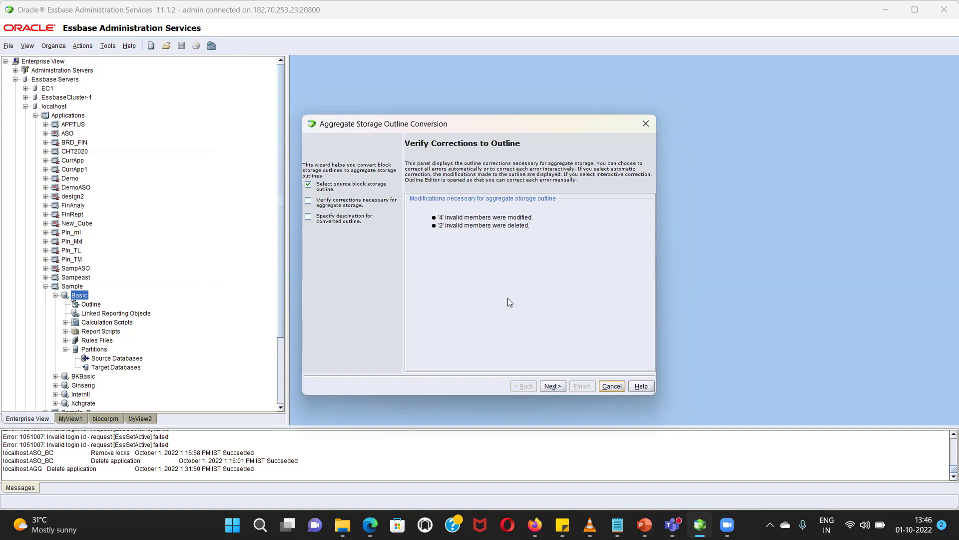
{"action": "left_click", "coordinate": [555, 387]}
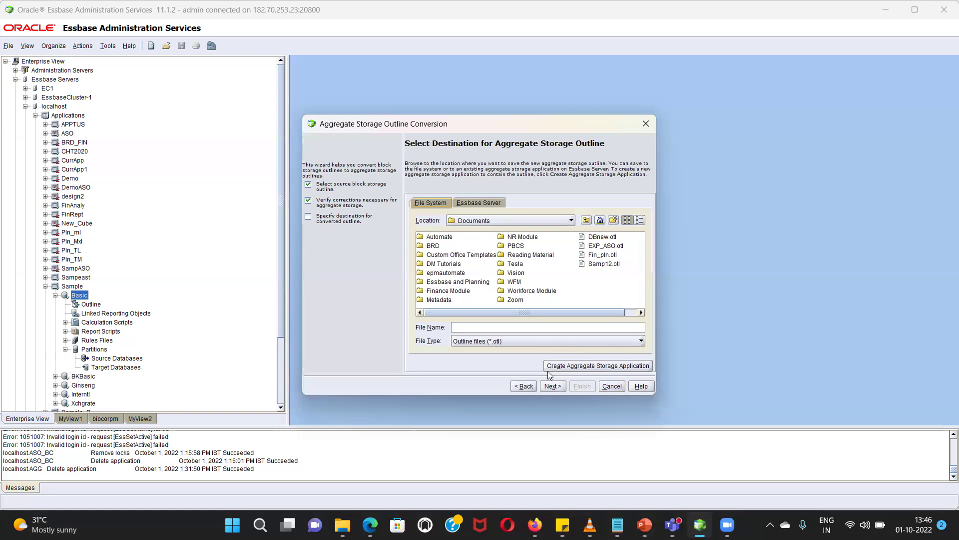
Create aggregate storage application AG_ASO with database PLN to receive the converted outline
{"action": "left_click", "coordinate": [583, 366]}
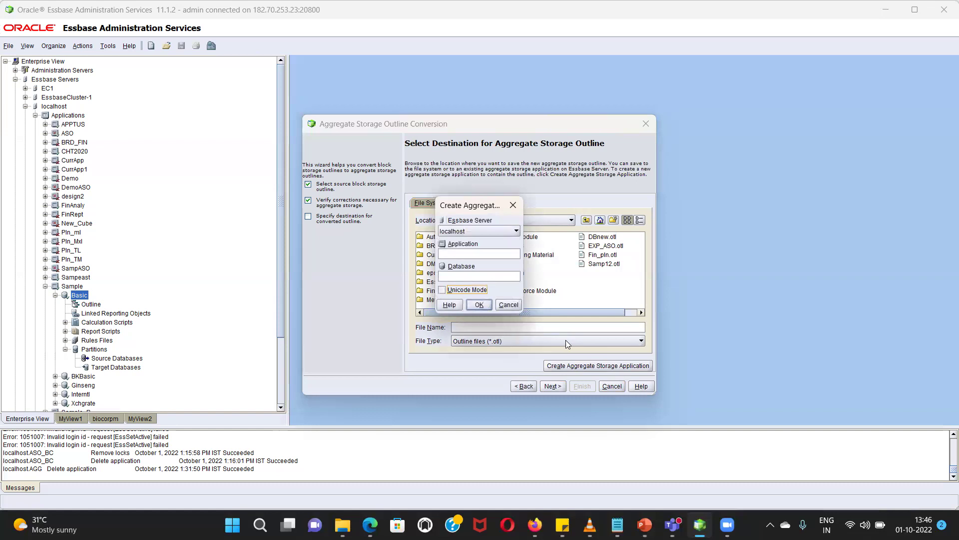
{"action": "left_click", "coordinate": [490, 253]}
{"action": "type", "text": "A"}
{"action": "type", "text": "G"}
{"action": "type", "text": "_ASO"}
{"action": "type", "text": "P"}
{"action": "type", "text": "LN"}
{"action": "left_click", "coordinate": [478, 305]}
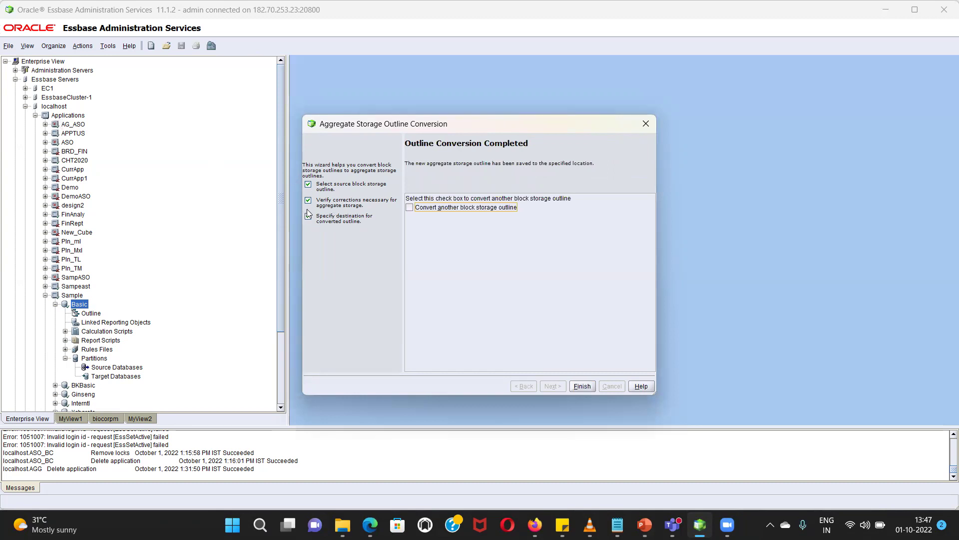
Finish the conversion and open the AG_ASO.PLN outline, dismissing the not-locked unlock error
{"action": "left_click", "coordinate": [583, 385]}
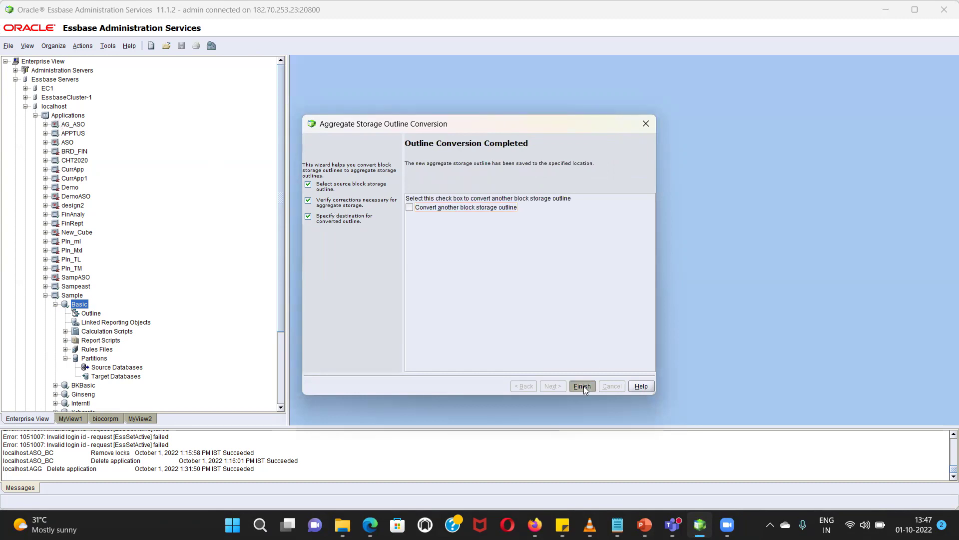
{"action": "left_click", "coordinate": [45, 124]}
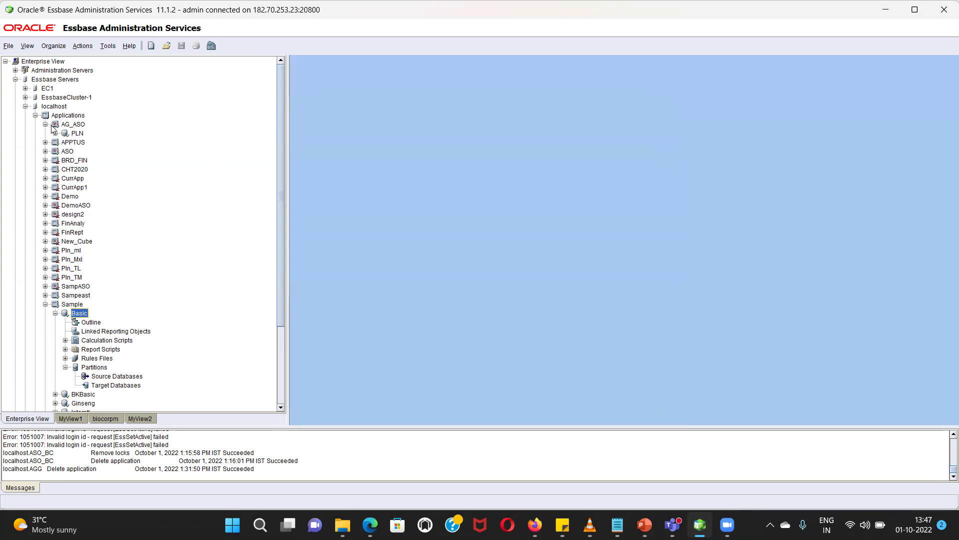
{"action": "left_click", "coordinate": [55, 134]}
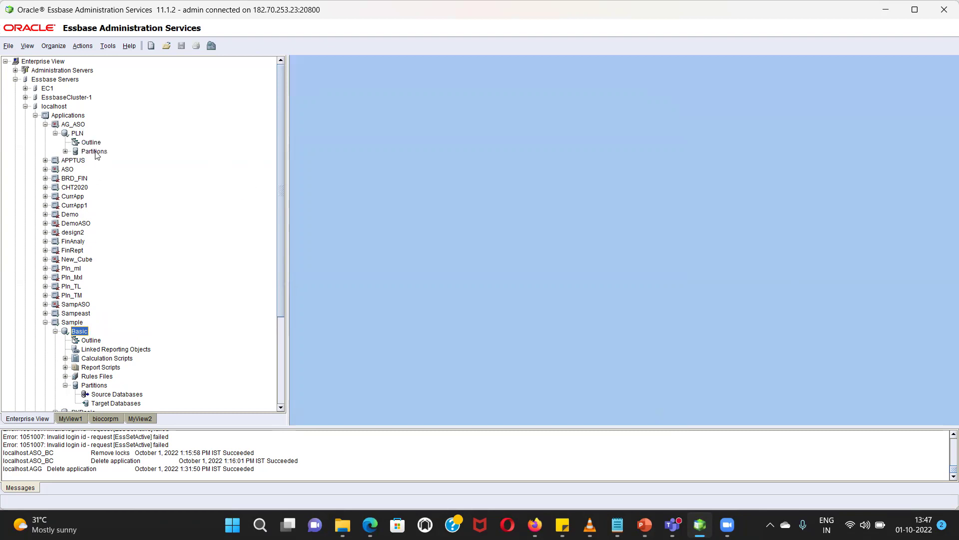
{"action": "right_click", "coordinate": [93, 143]}
{"action": "left_click", "coordinate": [116, 169]}
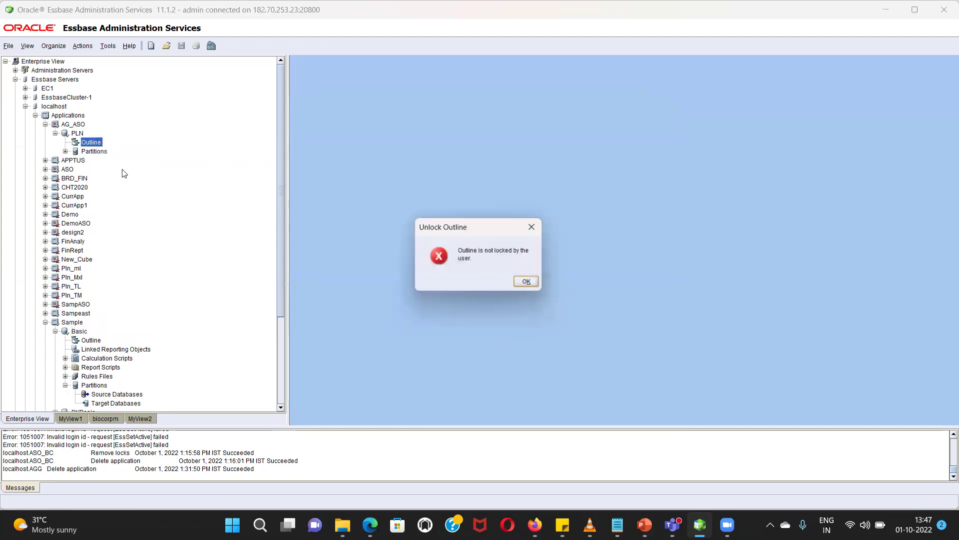
{"action": "left_click", "coordinate": [529, 283]}
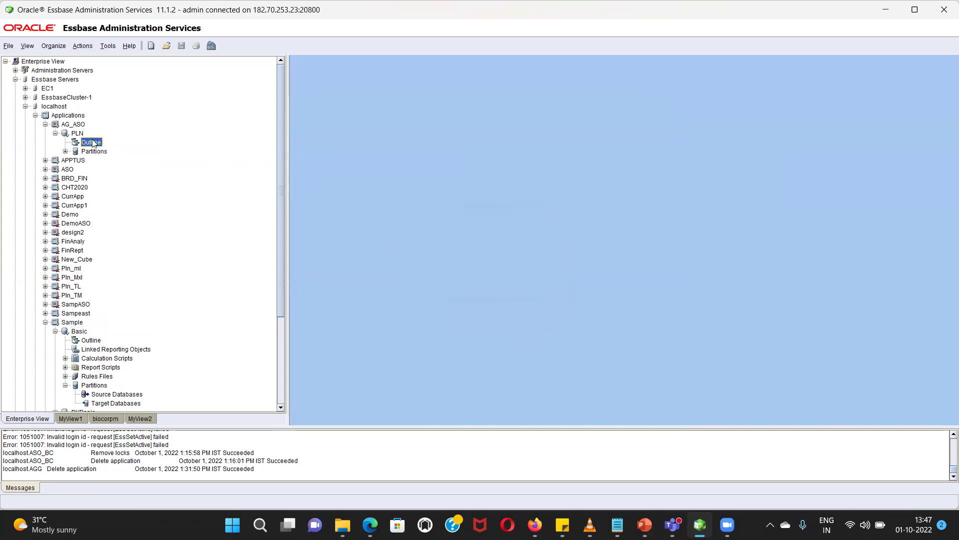
{"action": "double_click", "coordinate": [93, 143]}
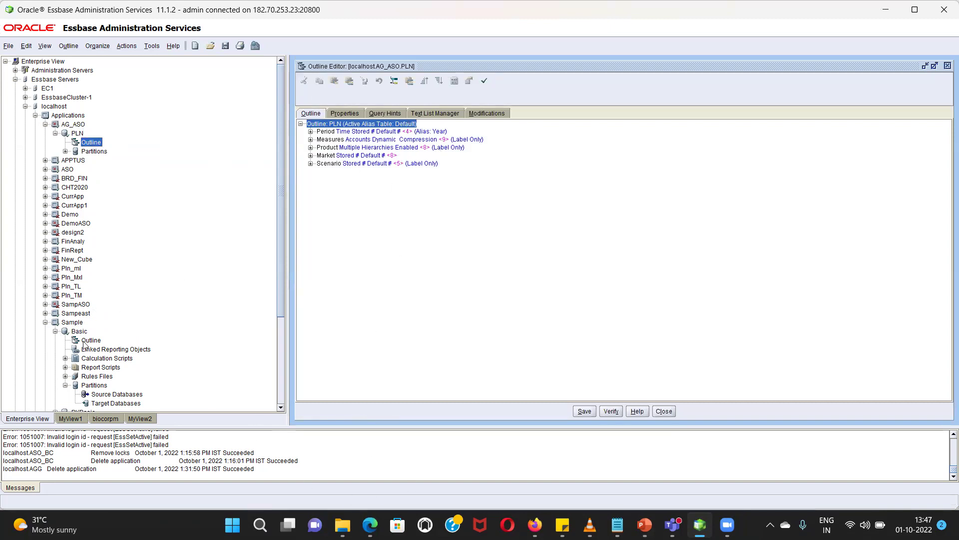
{"action": "left_click", "coordinate": [260, 524]}
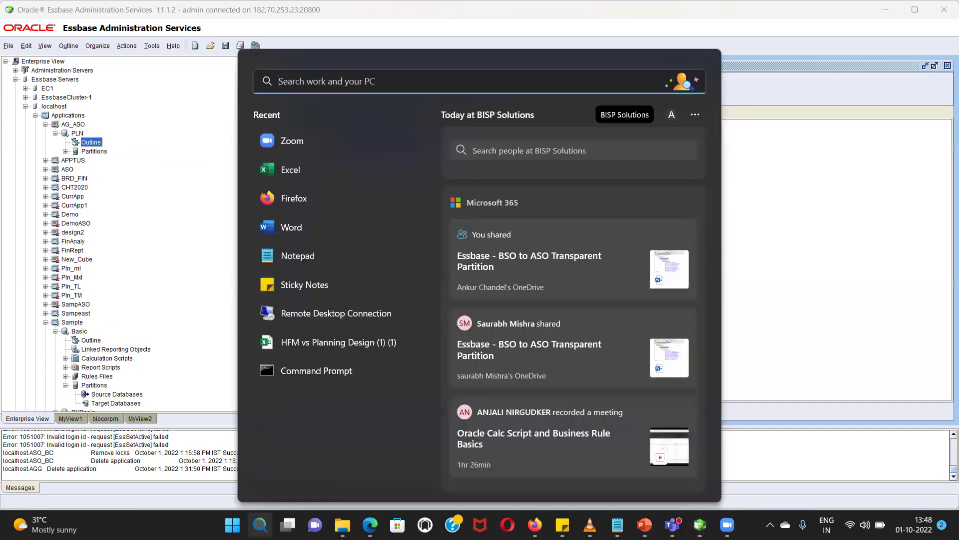
Launch Excel from Windows search and create a blank workbook
{"action": "type", "text": "excel"}
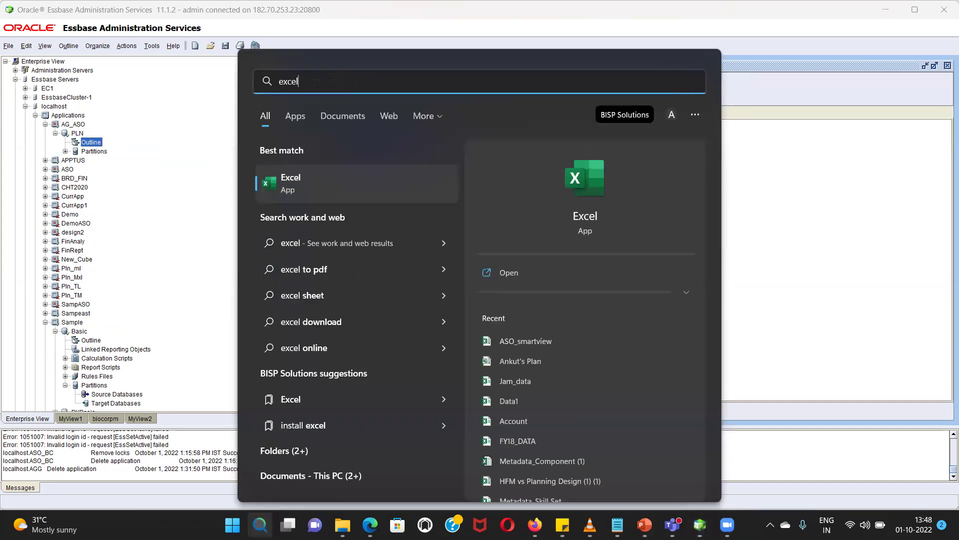
{"action": "key", "text": "Return"}
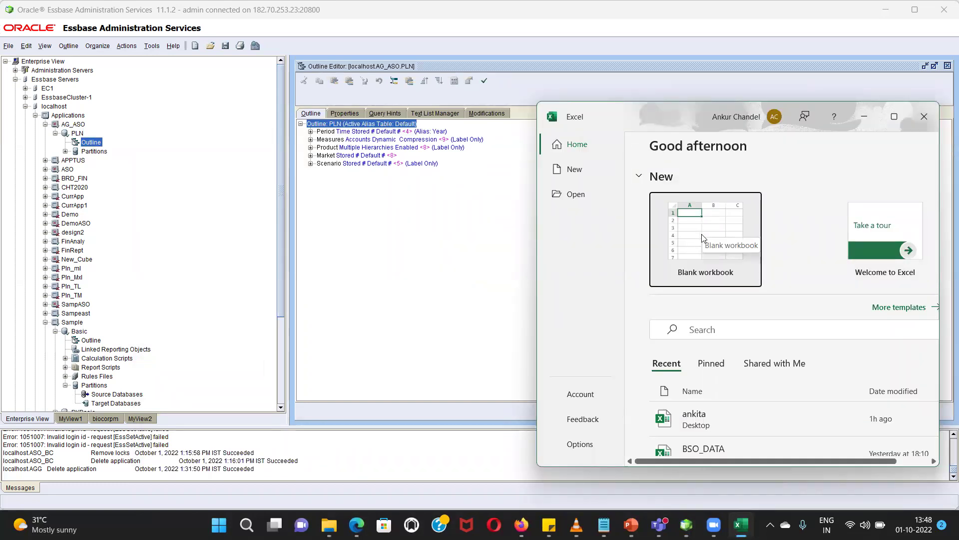
{"action": "left_click", "coordinate": [701, 234]}
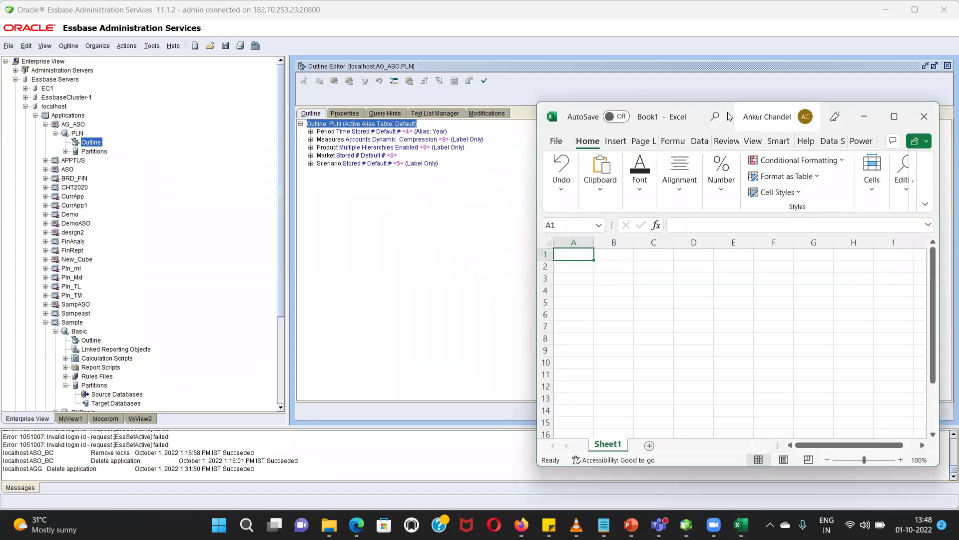
Maximize Book1 and connect the Smart View panel to the Essbase quick-connect server
{"action": "double_click", "coordinate": [694, 107]}
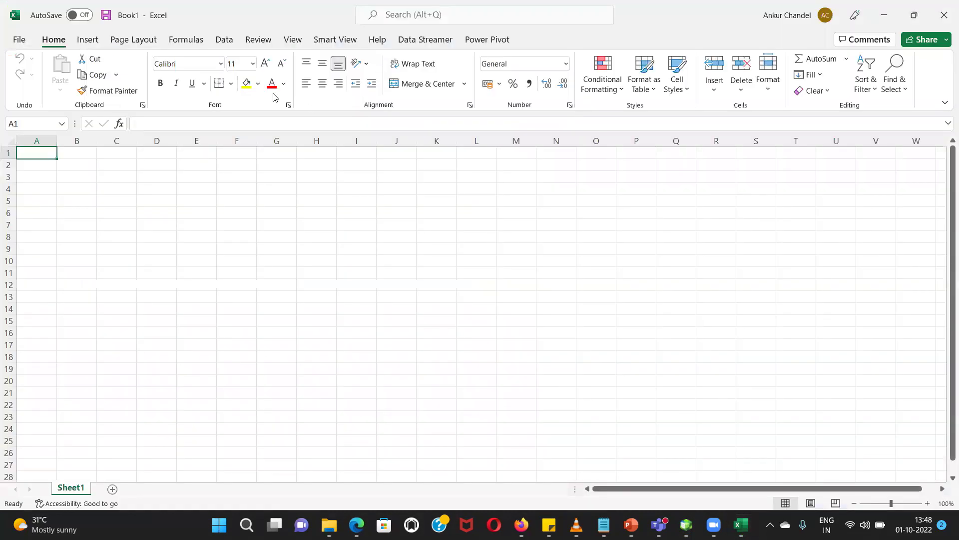
{"action": "left_click", "coordinate": [330, 43]}
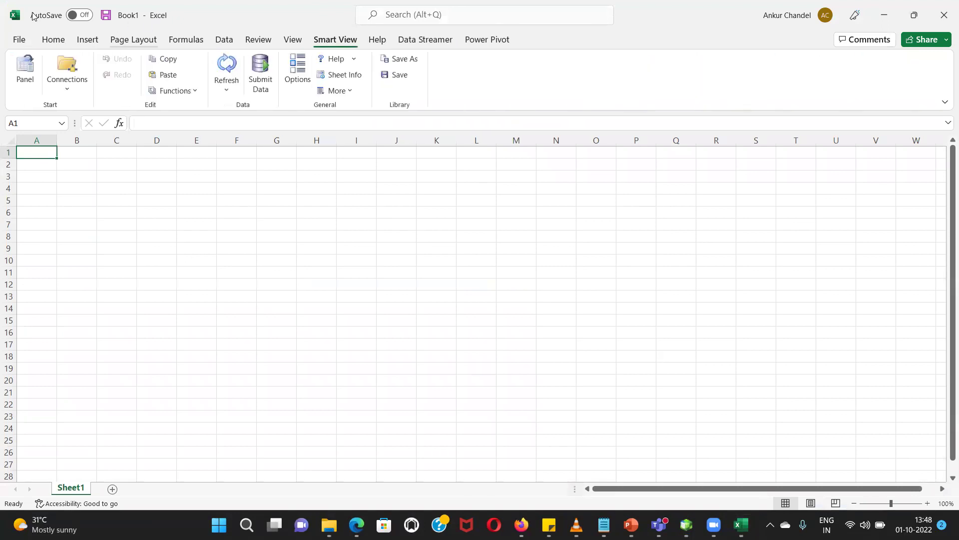
{"action": "left_click", "coordinate": [25, 67]}
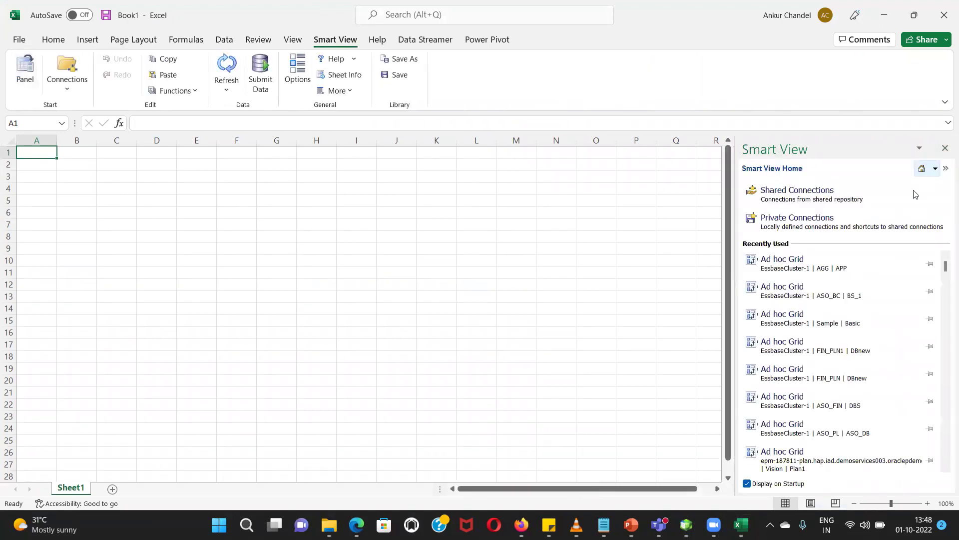
{"action": "left_click", "coordinate": [849, 220]}
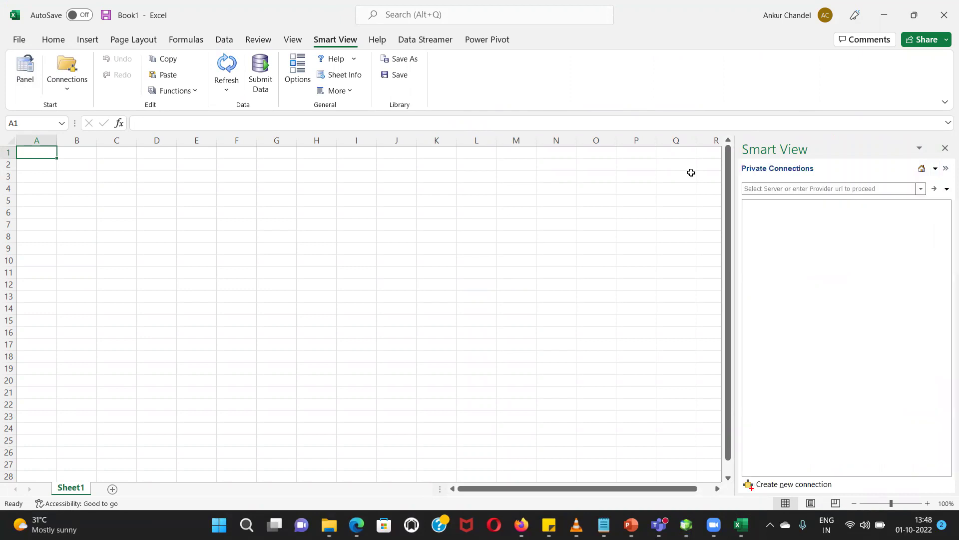
{"action": "left_click", "coordinate": [921, 190]}
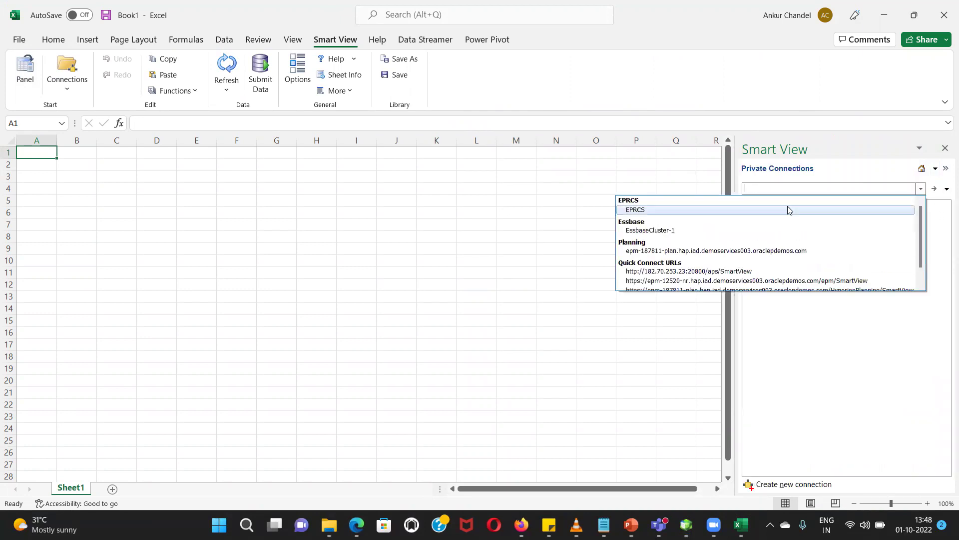
{"action": "left_click", "coordinate": [652, 272]}
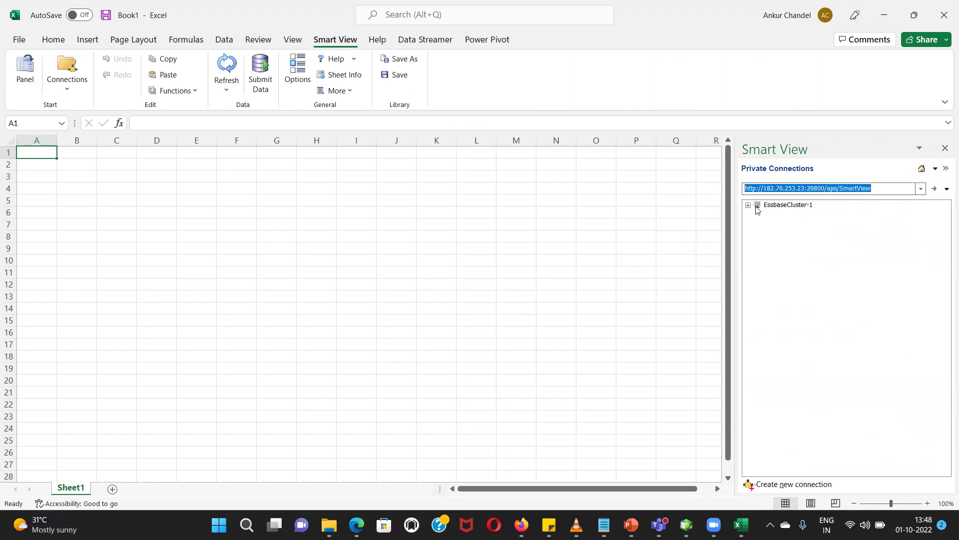
Expand EssbaseCluster-1 and the Sample application down to the Basic cube
{"action": "left_click", "coordinate": [748, 206]}
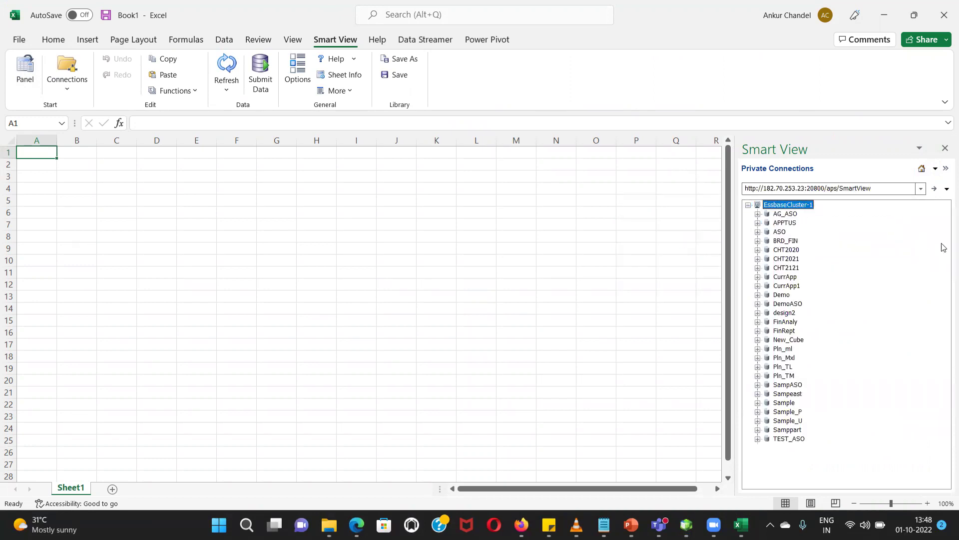
{"action": "left_click", "coordinate": [777, 215]}
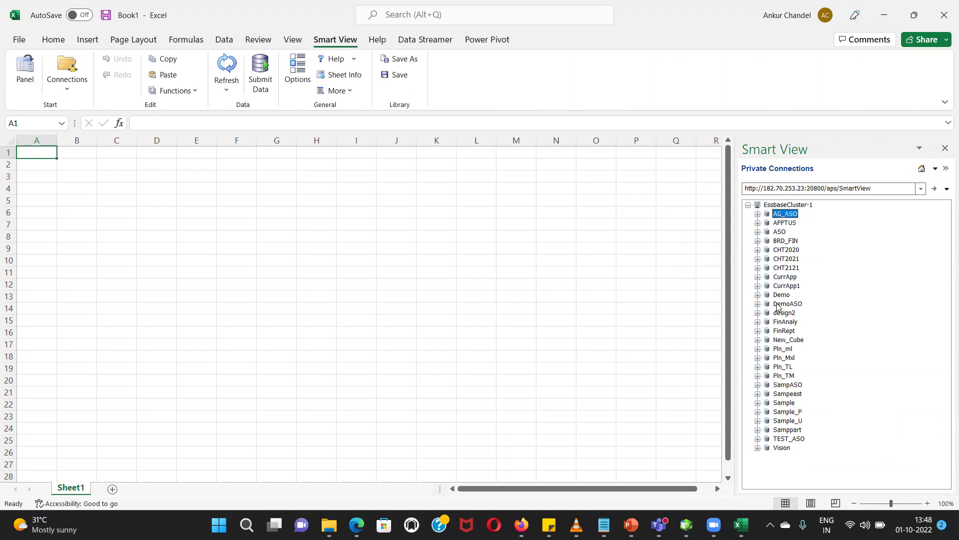
{"action": "left_click", "coordinate": [757, 402]}
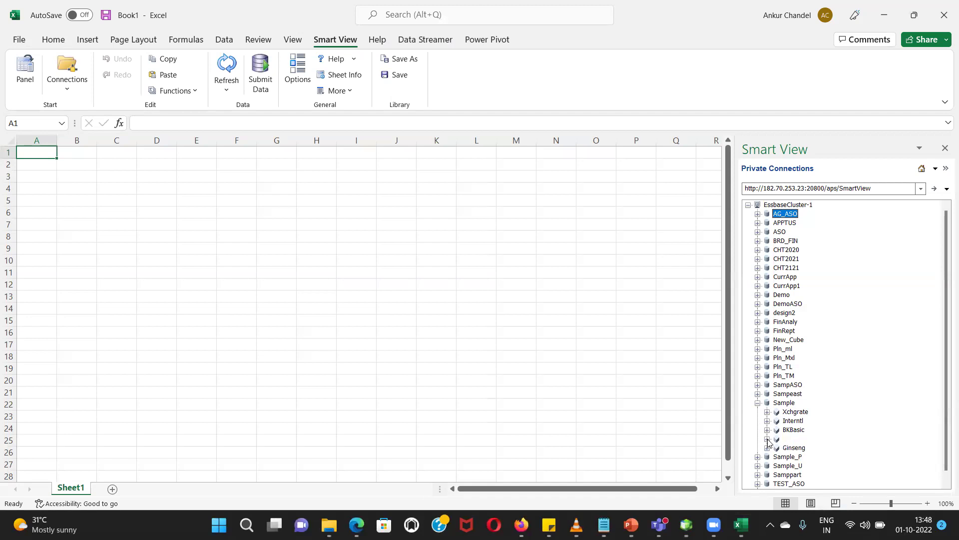
{"action": "double_click", "coordinate": [787, 439]}
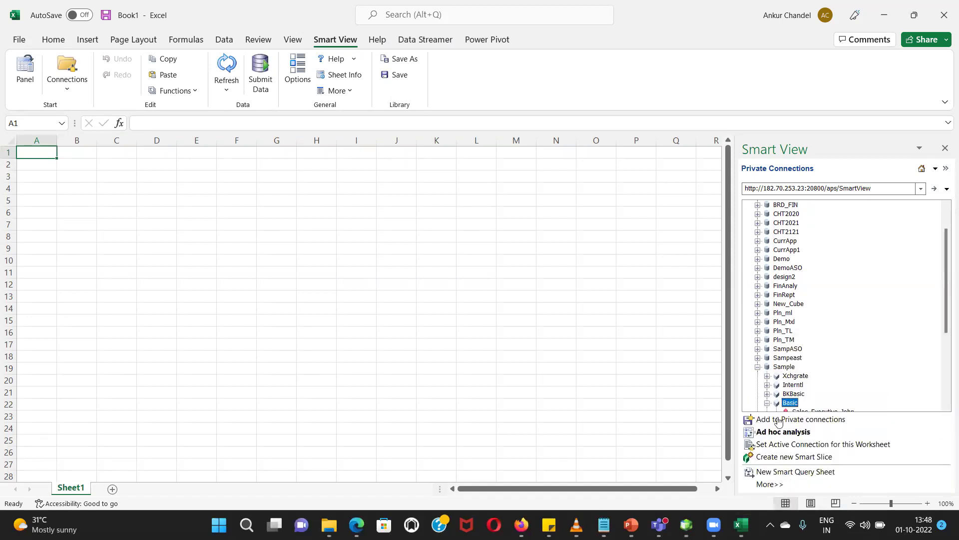
Start an ad hoc Sample.Basic grid, move Market and Scenario into it, and pivot Measures to rows
{"action": "left_click", "coordinate": [779, 431]}
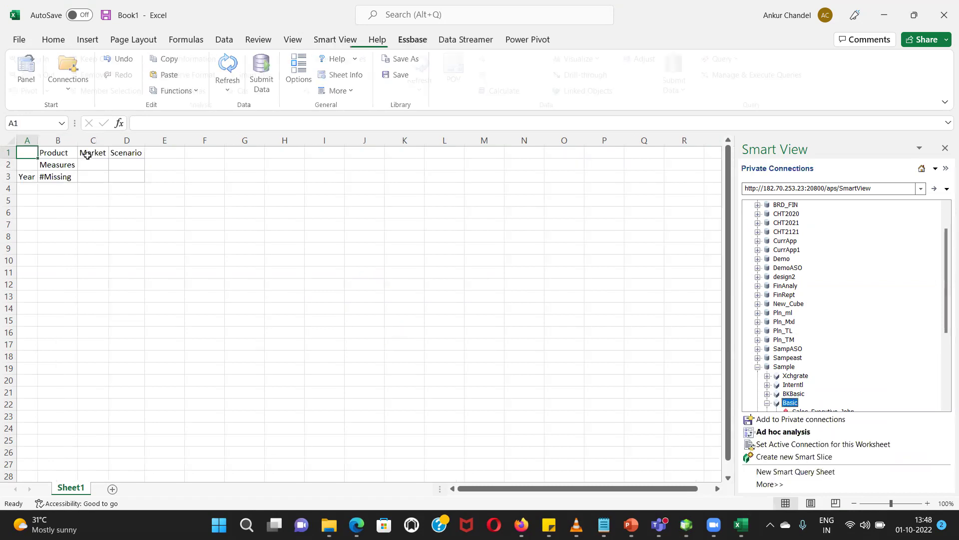
{"action": "left_click", "coordinate": [56, 153]}
{"action": "left_click", "coordinate": [284, 200]}
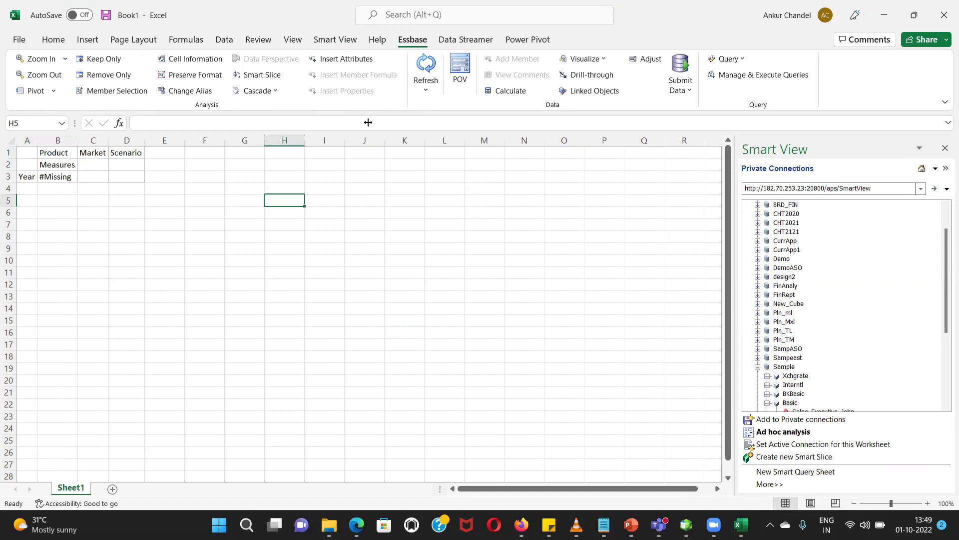
{"action": "left_click", "coordinate": [460, 73]}
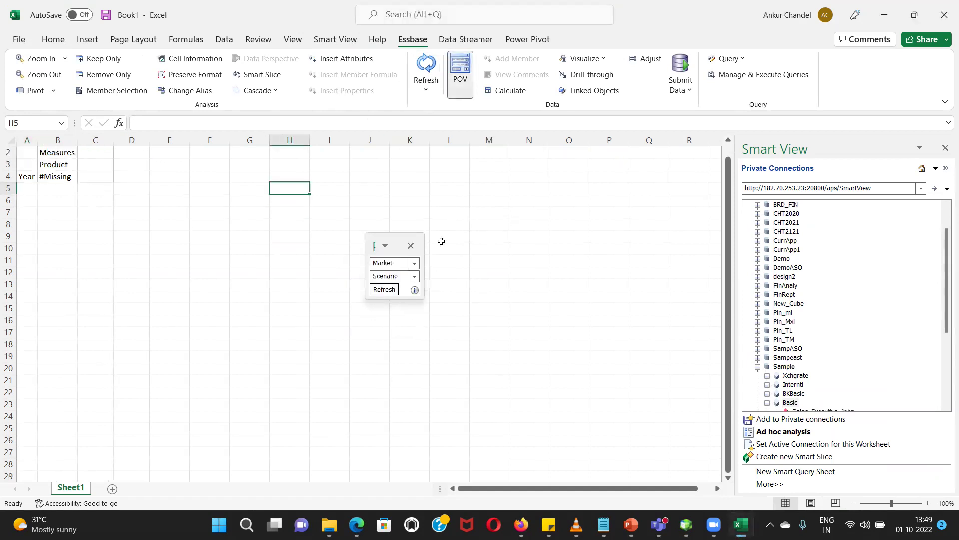
{"action": "left_click_drag", "start_coordinate": [413, 267], "coordinate": [70, 159]}
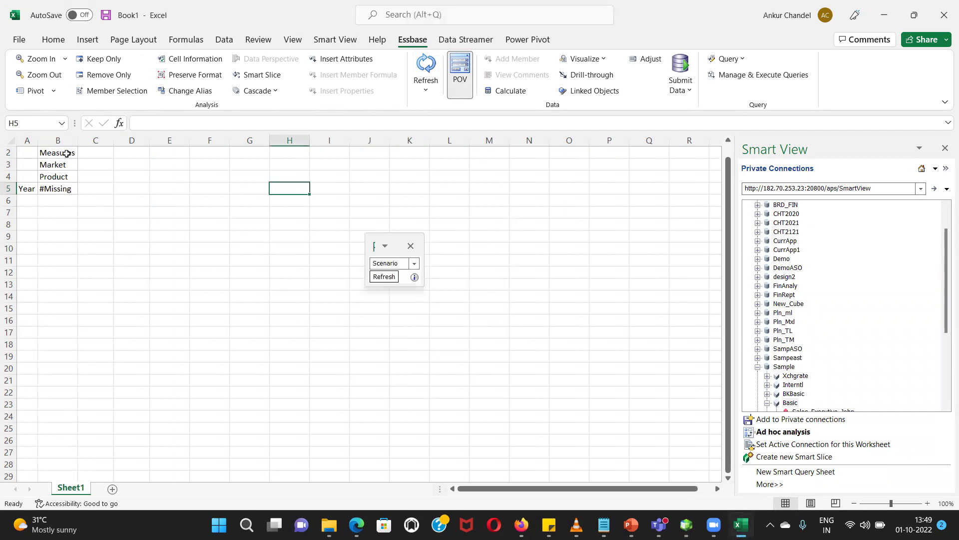
{"action": "left_click_drag", "start_coordinate": [414, 270], "coordinate": [50, 159]}
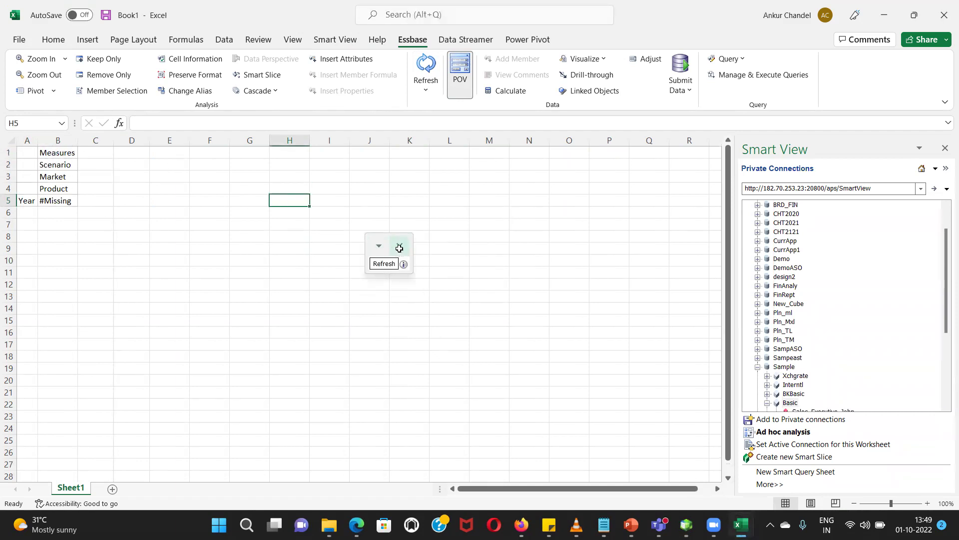
{"action": "left_click", "coordinate": [400, 246]}
{"action": "left_click", "coordinate": [123, 249]}
{"action": "left_click", "coordinate": [73, 154]}
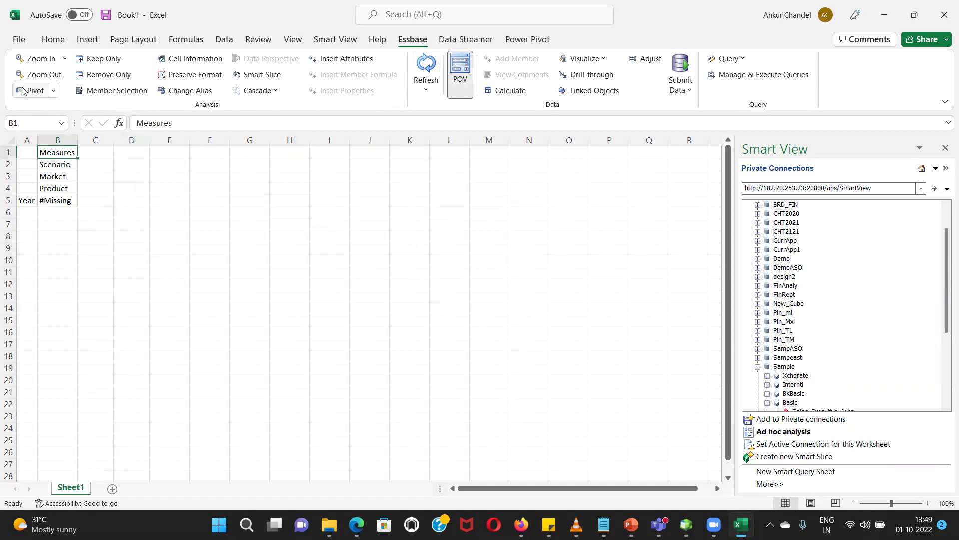
{"action": "left_click", "coordinate": [31, 91]}
{"action": "left_click", "coordinate": [142, 274]}
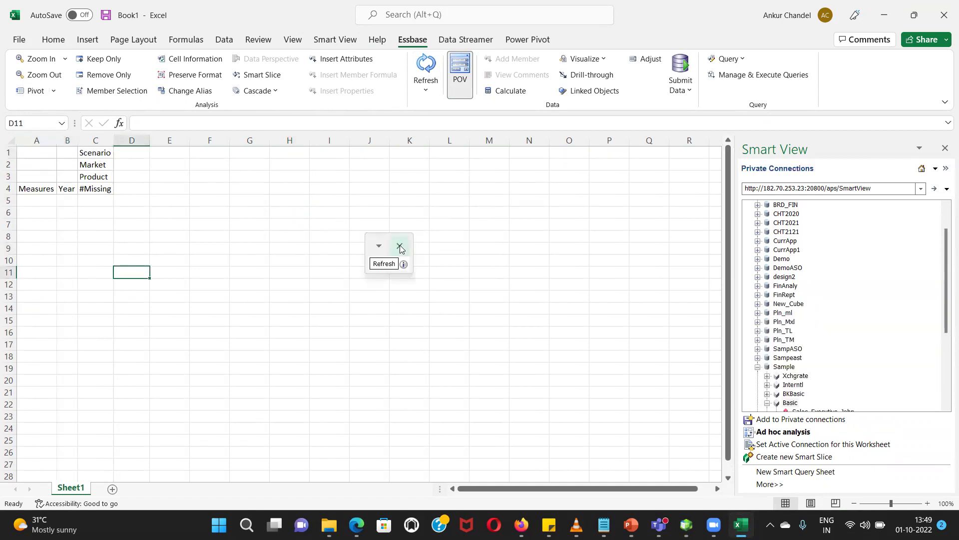
{"action": "left_click", "coordinate": [123, 234]}
Replace the members with Actual, New York, Cola and Jan, then refresh the grid
{"action": "left_click", "coordinate": [98, 153]}
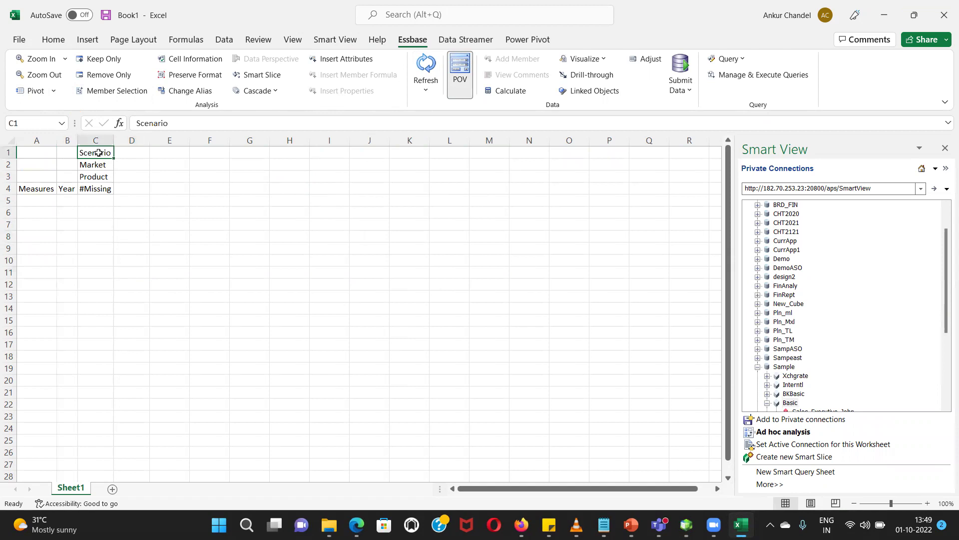
{"action": "type", "text": "Actual"}
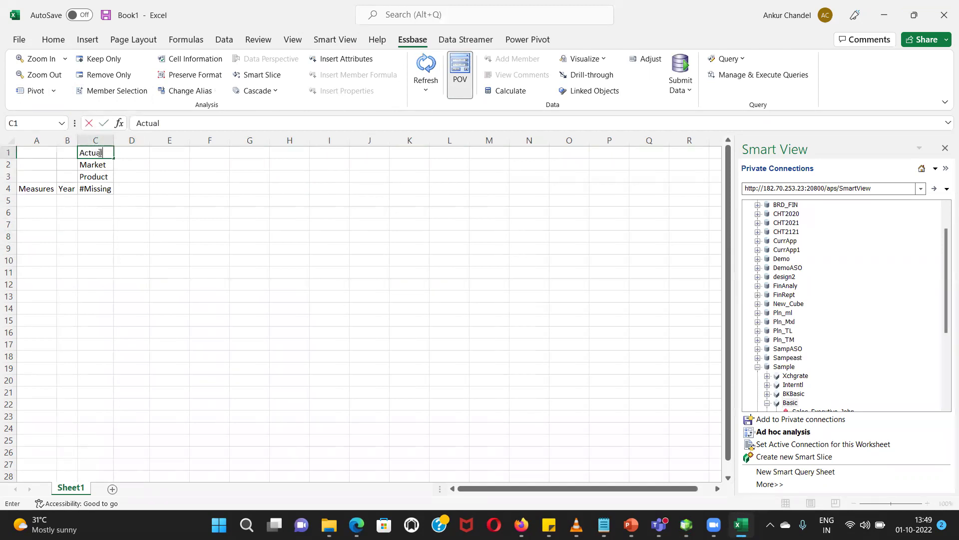
{"action": "left_click", "coordinate": [97, 168]}
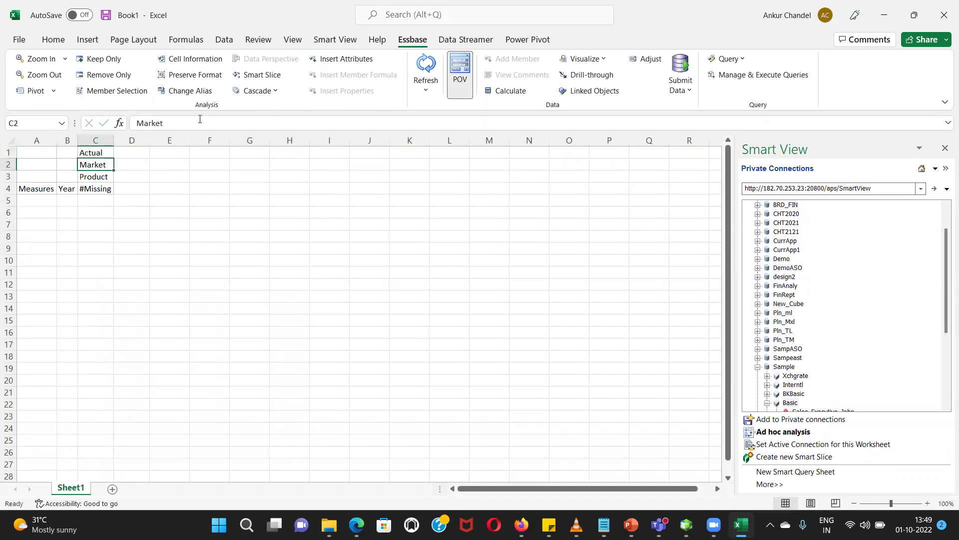
{"action": "type", "text": "New York"}
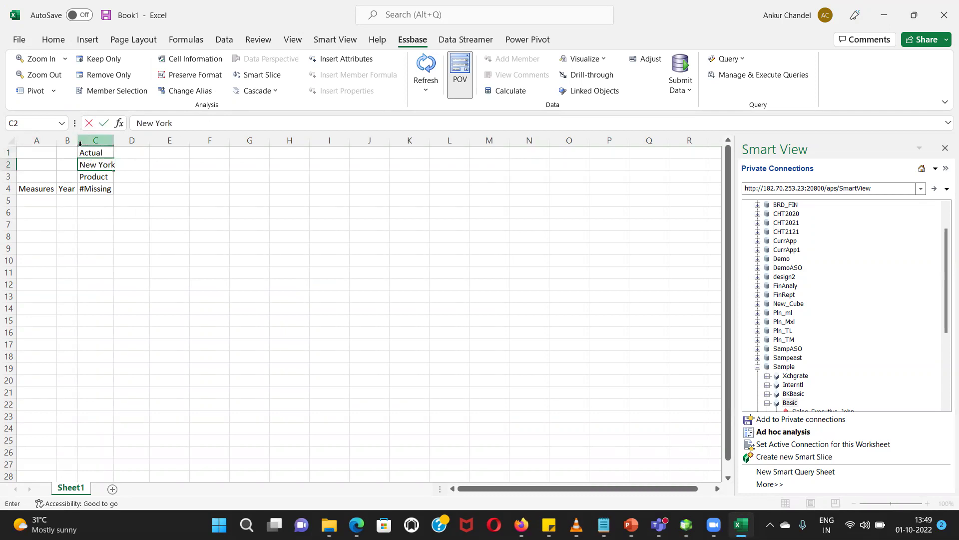
{"action": "left_click", "coordinate": [104, 177]}
{"action": "type", "text": "Cola"}
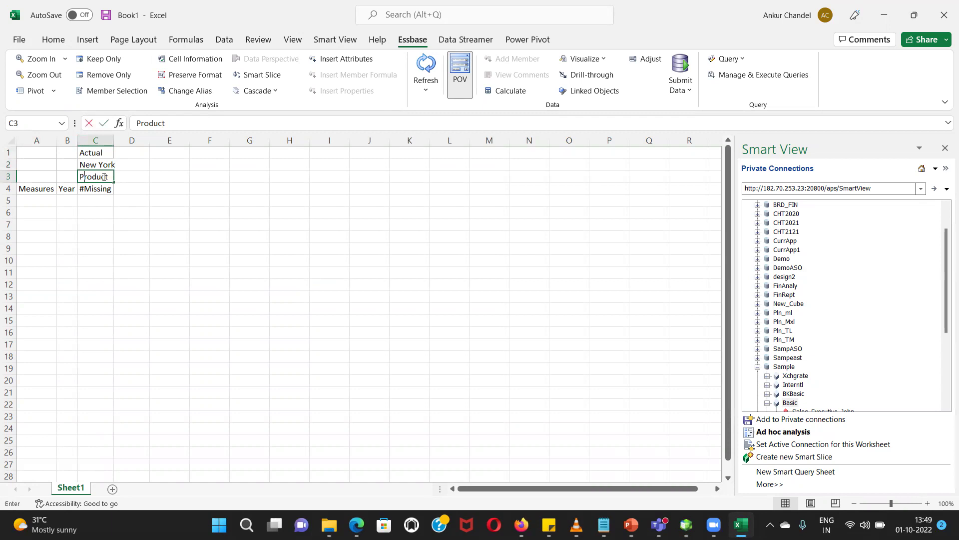
{"action": "left_click", "coordinate": [70, 187]}
{"action": "type", "text": "Jan"}
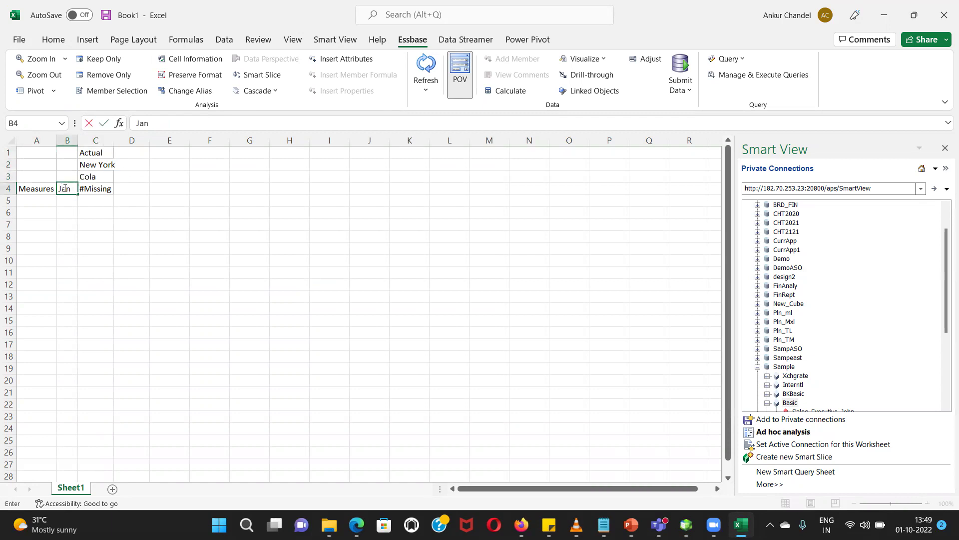
{"action": "left_click", "coordinate": [338, 263]}
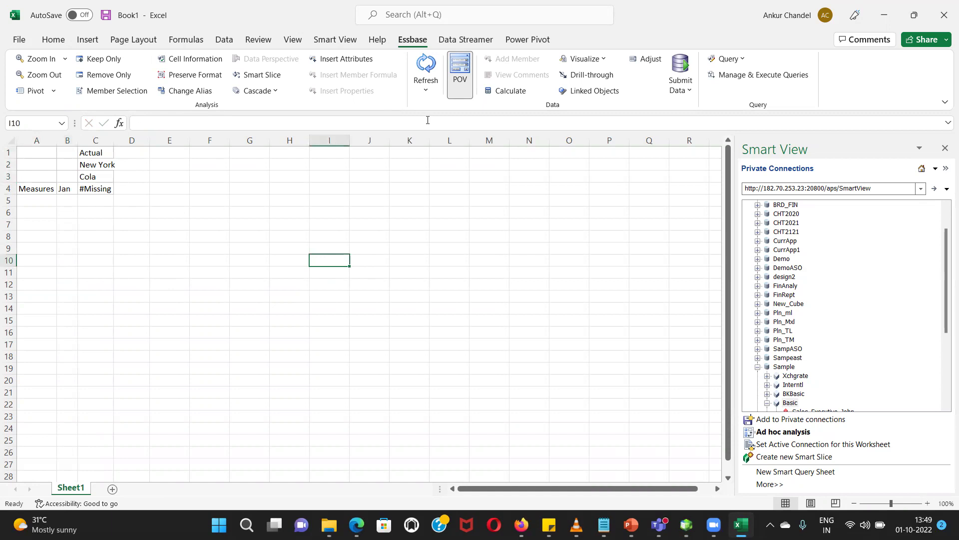
{"action": "left_click", "coordinate": [427, 61]}
{"action": "left_click", "coordinate": [235, 274]}
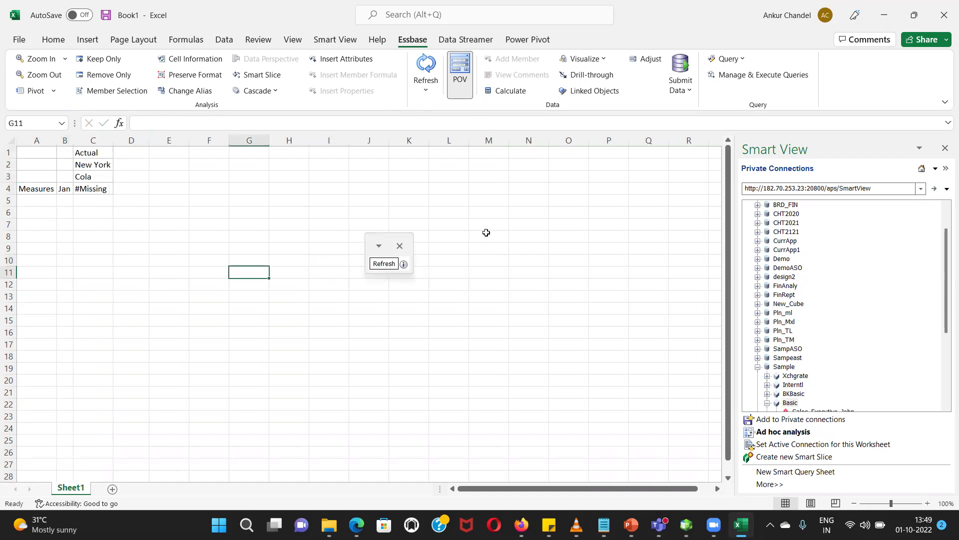
{"action": "left_click", "coordinate": [399, 246]}
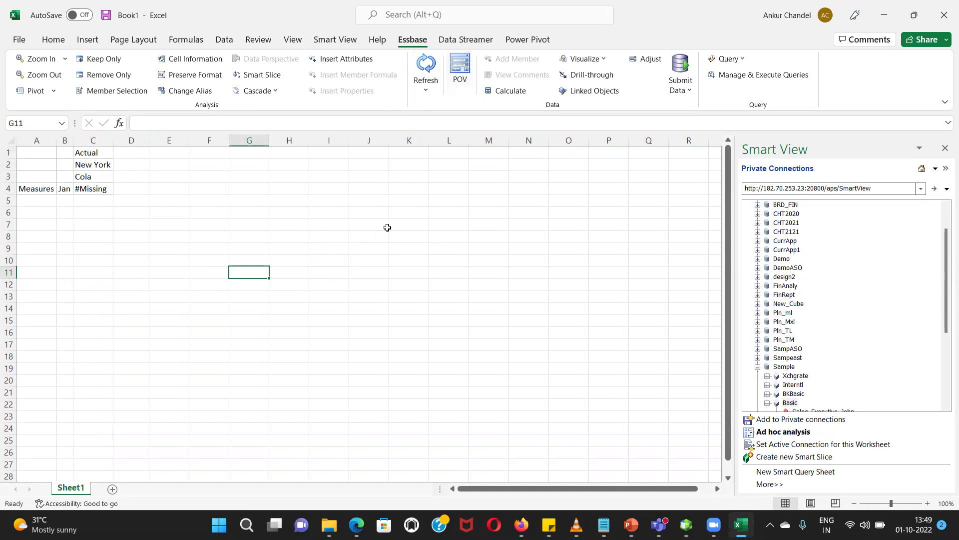
Zoom the Measures member in A4 in to all levels
{"action": "left_click", "coordinate": [31, 188]}
{"action": "left_click", "coordinate": [65, 58]}
{"action": "left_click", "coordinate": [56, 94]}
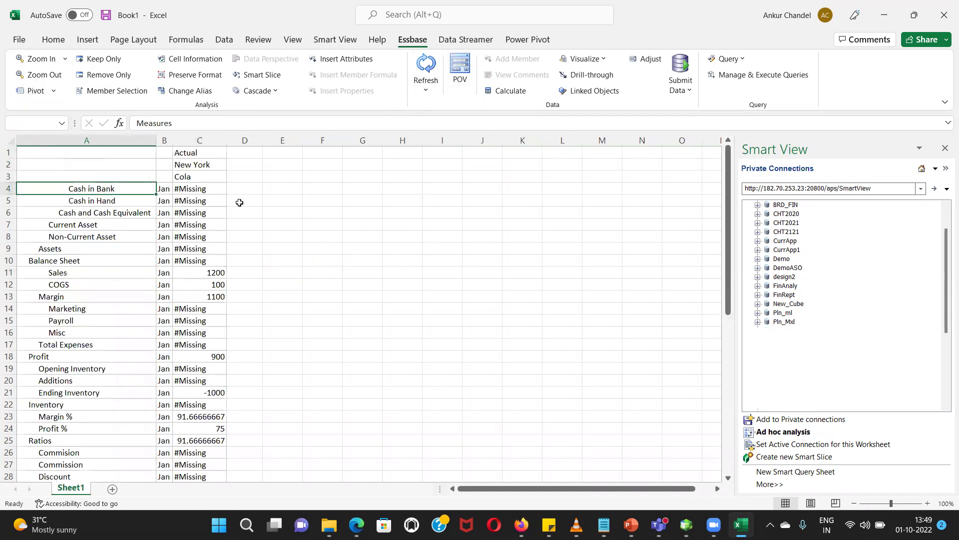
Review the Sales, COGS, Margin and ratio rows and their Jan values
{"action": "left_click_drag", "start_coordinate": [45, 273], "coordinate": [46, 280]}
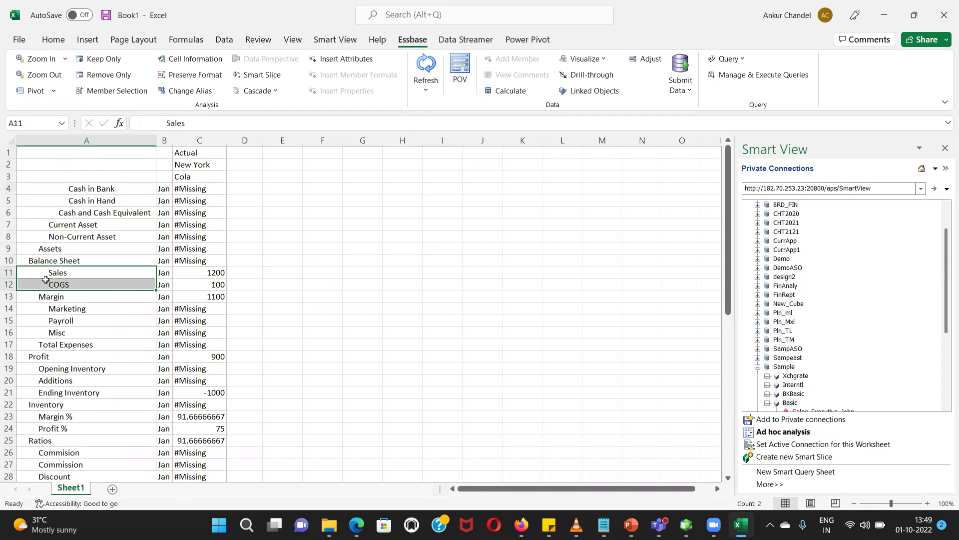
{"action": "left_click_drag", "start_coordinate": [202, 190], "coordinate": [201, 367]}
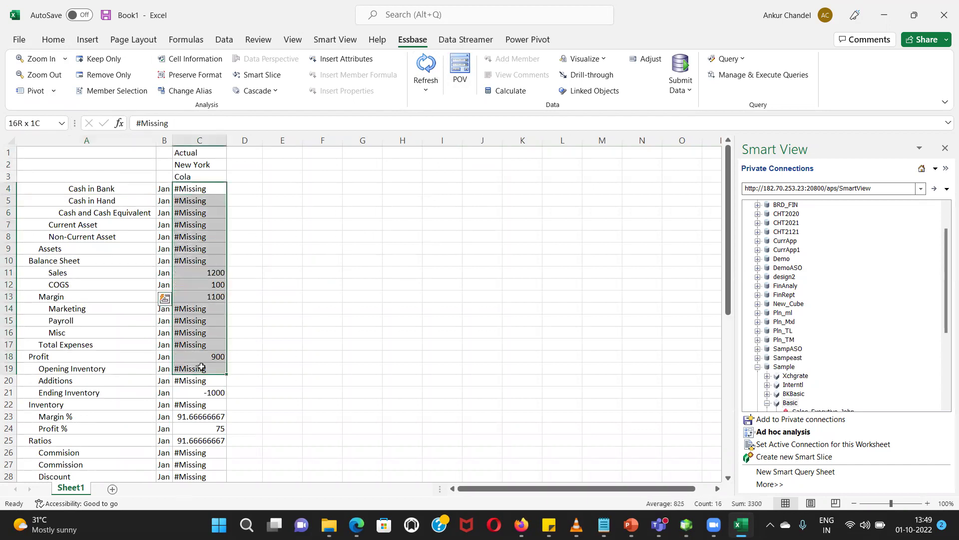
{"action": "left_click", "coordinate": [417, 296]}
{"action": "left_click_drag", "start_coordinate": [31, 272], "coordinate": [51, 289]}
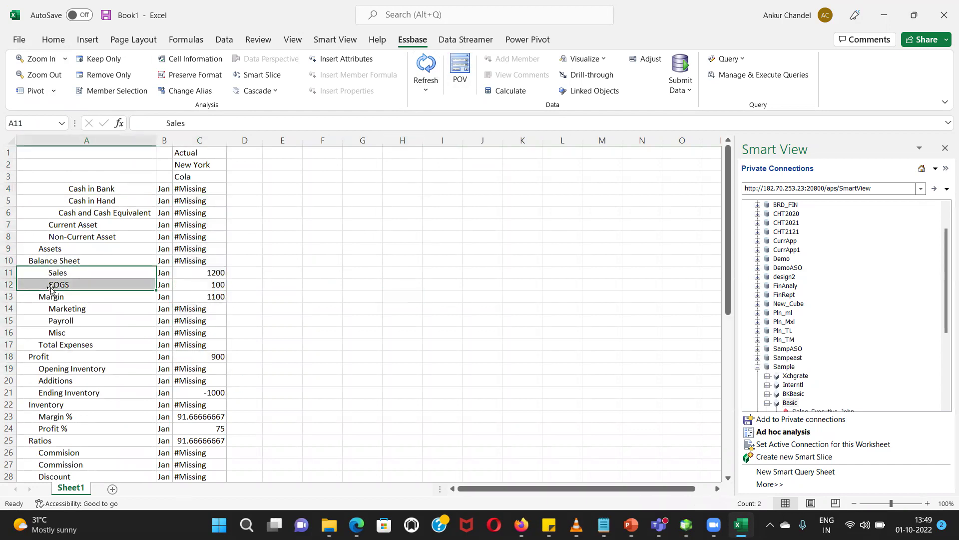
{"action": "left_click", "coordinate": [68, 298]}
{"action": "scroll", "coordinate": [178, 318], "scroll_direction": "down", "scroll_amount": 5}
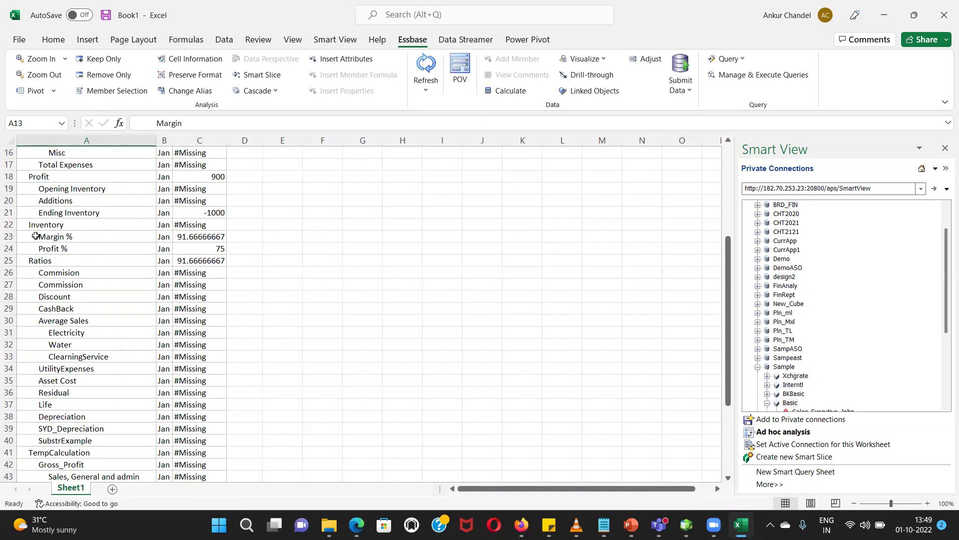
{"action": "left_click_drag", "start_coordinate": [35, 236], "coordinate": [40, 261]}
{"action": "scroll", "coordinate": [264, 287], "scroll_direction": "up", "scroll_amount": 3}
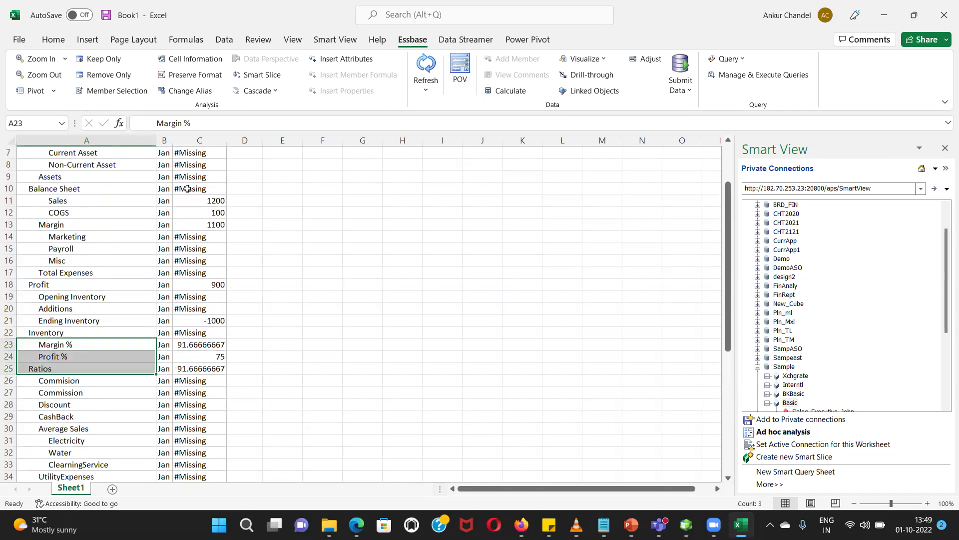
{"action": "scroll", "coordinate": [187, 189], "scroll_direction": "up", "scroll_amount": 2}
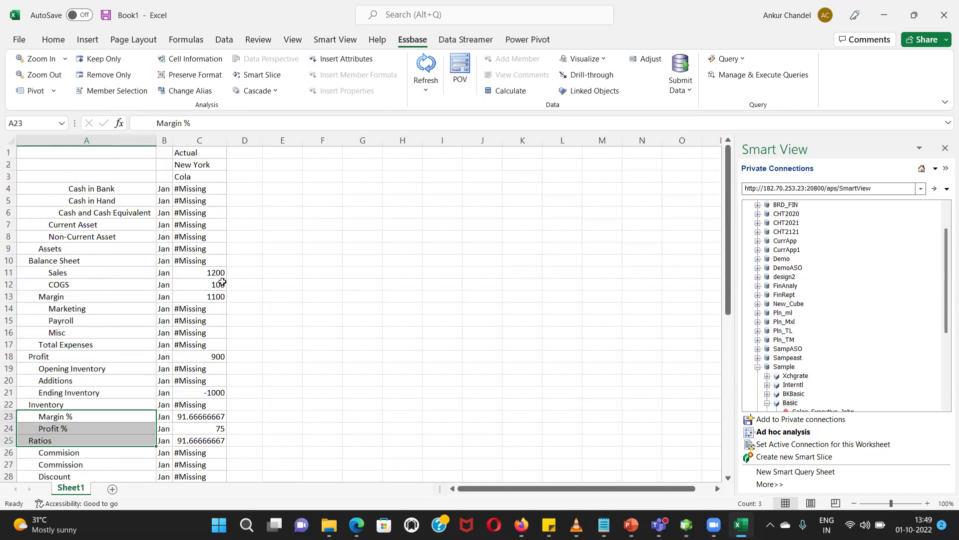
Rename Sheet1 to BSO and add a new sheet named ASO
{"action": "double_click", "coordinate": [75, 489]}
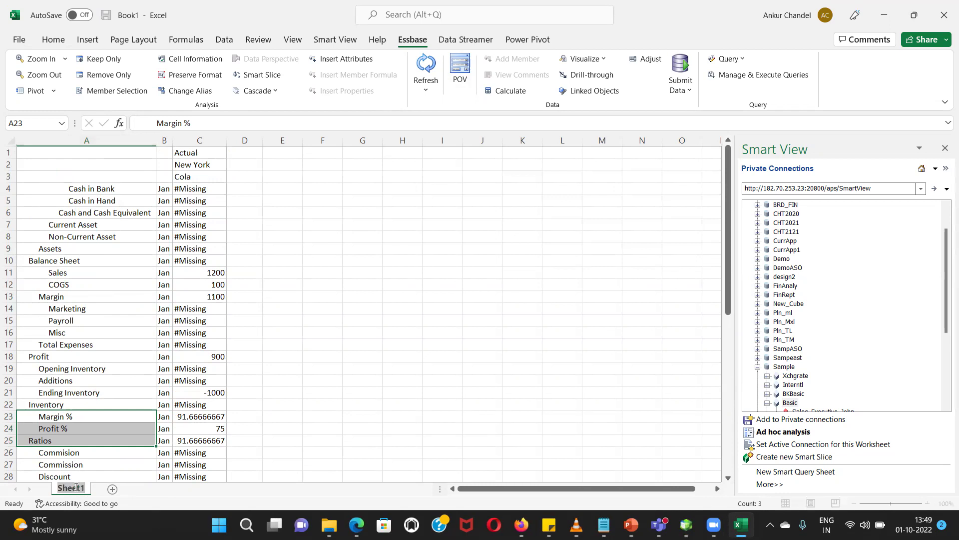
{"action": "type", "text": "B"}
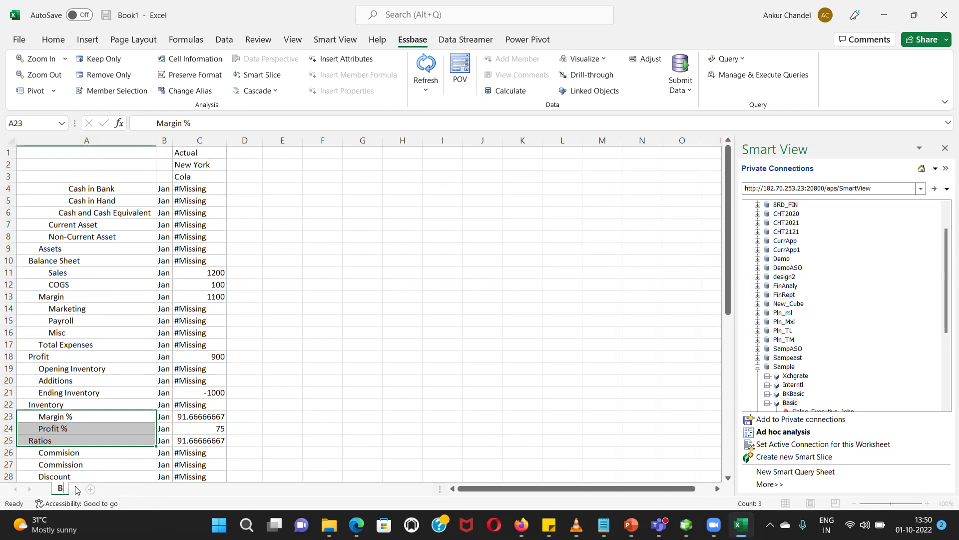
{"action": "type", "text": "SO"}
{"action": "left_click", "coordinate": [102, 489]}
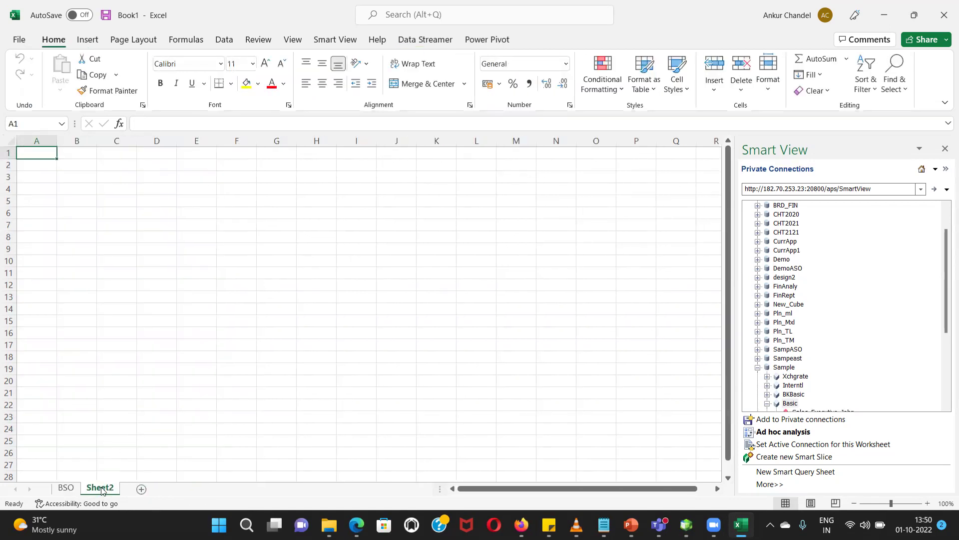
{"action": "double_click", "coordinate": [101, 488]}
{"action": "type", "text": "ASO"}
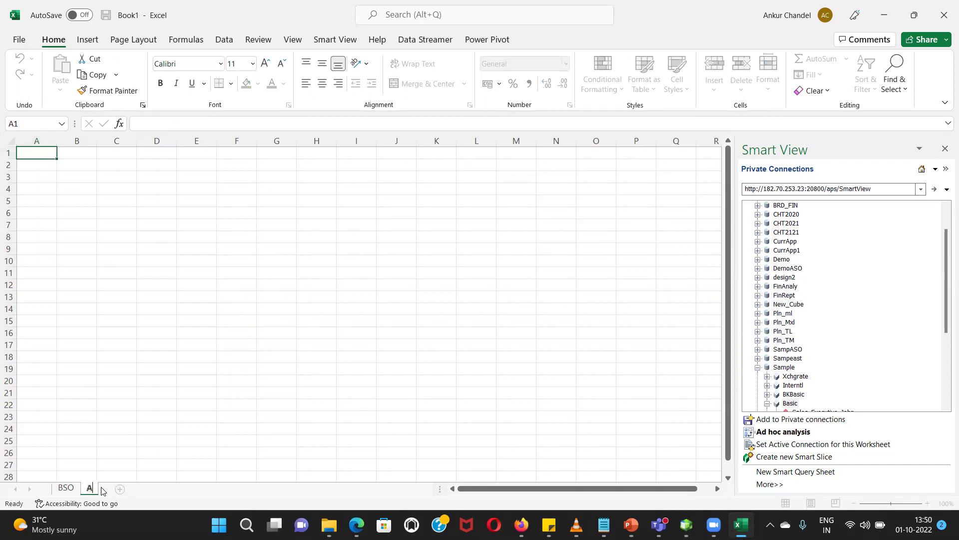
{"action": "left_click", "coordinate": [255, 321]}
Open an ad hoc grid on the AG_ASO PLN database from the Smart View panel
{"action": "left_click", "coordinate": [462, 214]}
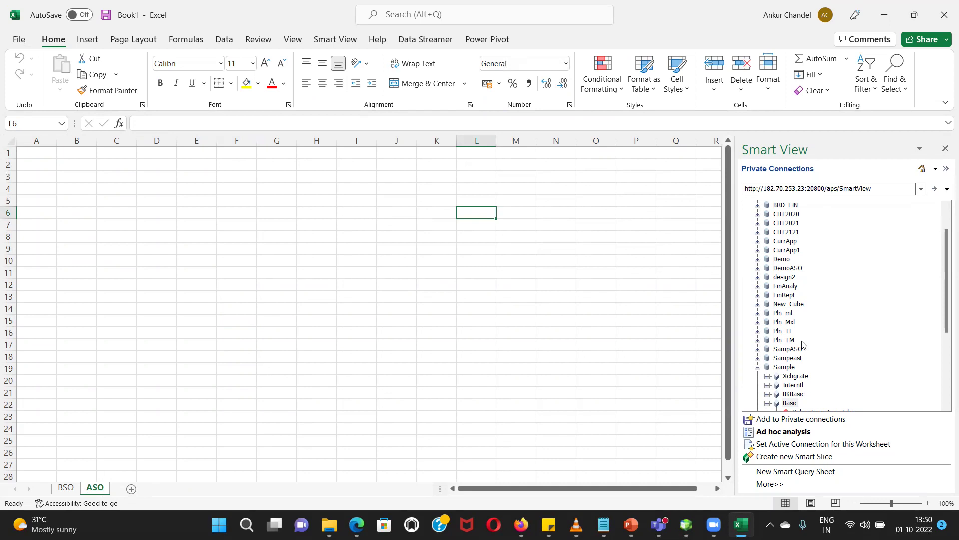
{"action": "scroll", "coordinate": [803, 345], "scroll_direction": "down", "scroll_amount": 5}
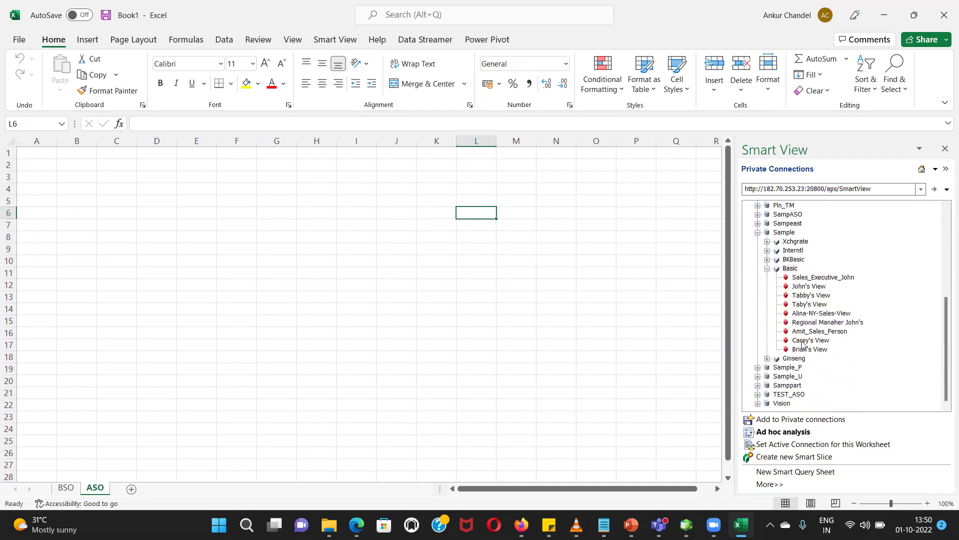
{"action": "left_click", "coordinate": [758, 233]}
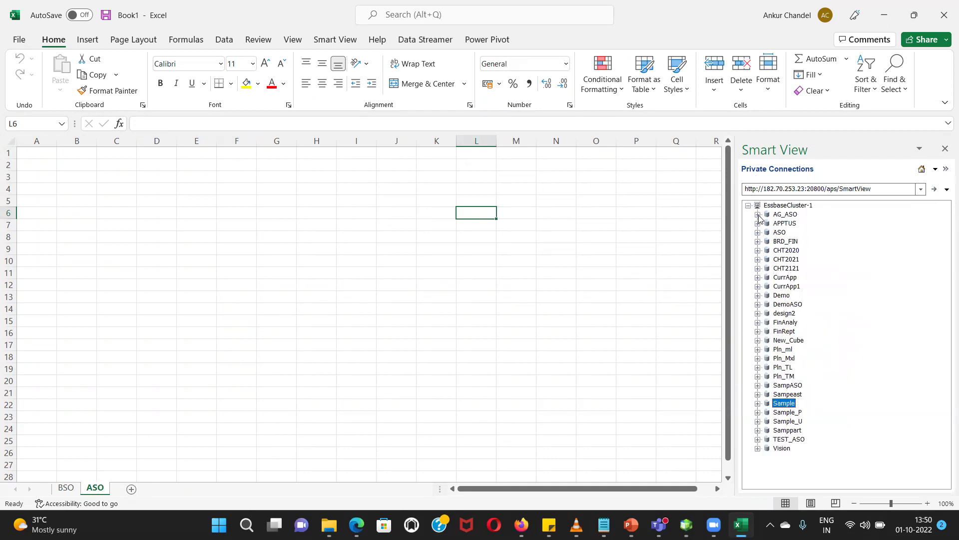
{"action": "left_click", "coordinate": [758, 214]}
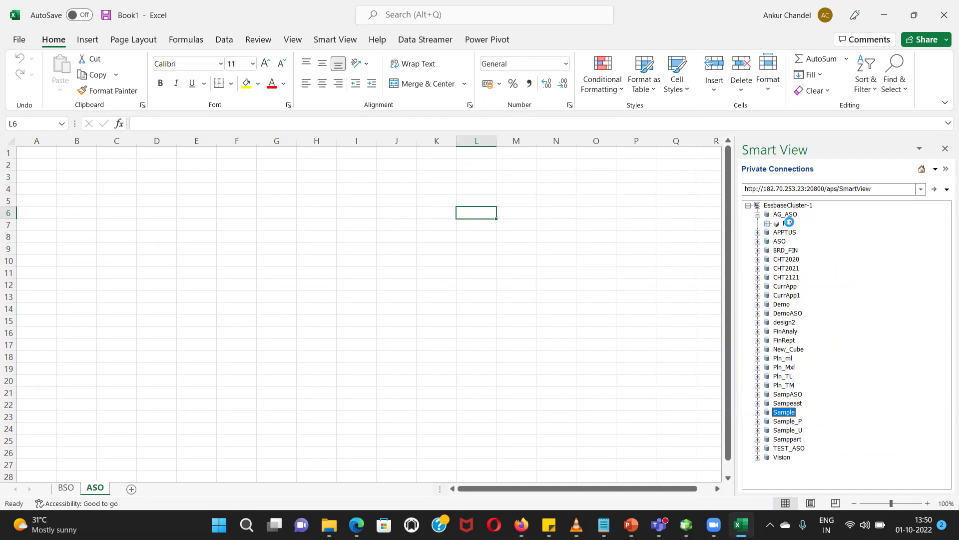
{"action": "left_click", "coordinate": [788, 223]}
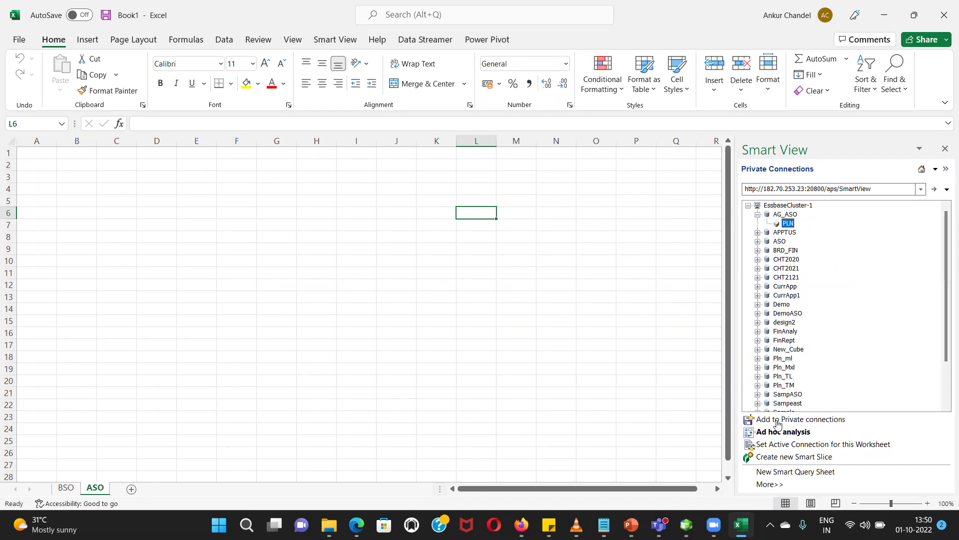
{"action": "left_click", "coordinate": [777, 432]}
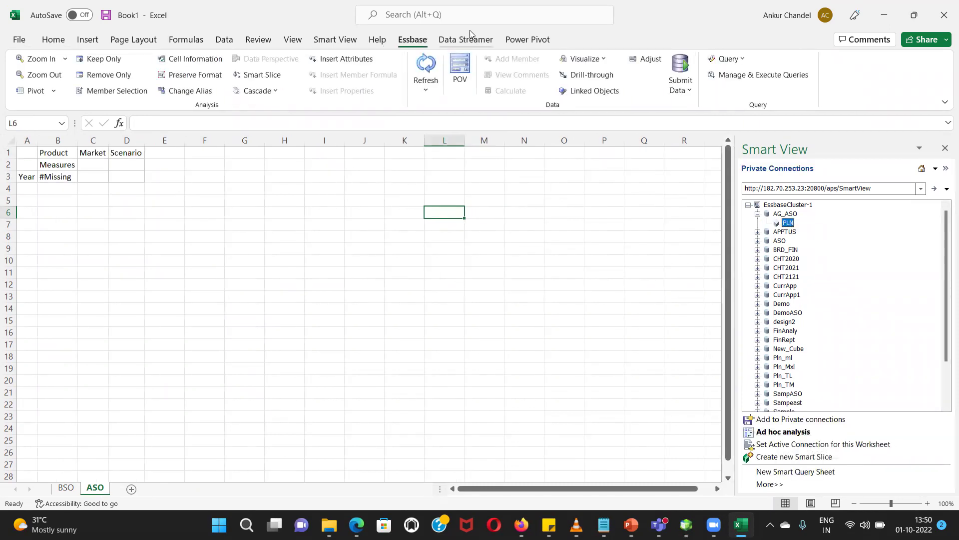
Move Product, Market and Scenario from the POV onto the ASO grid and pivot Measures to rows
{"action": "left_click", "coordinate": [461, 68]}
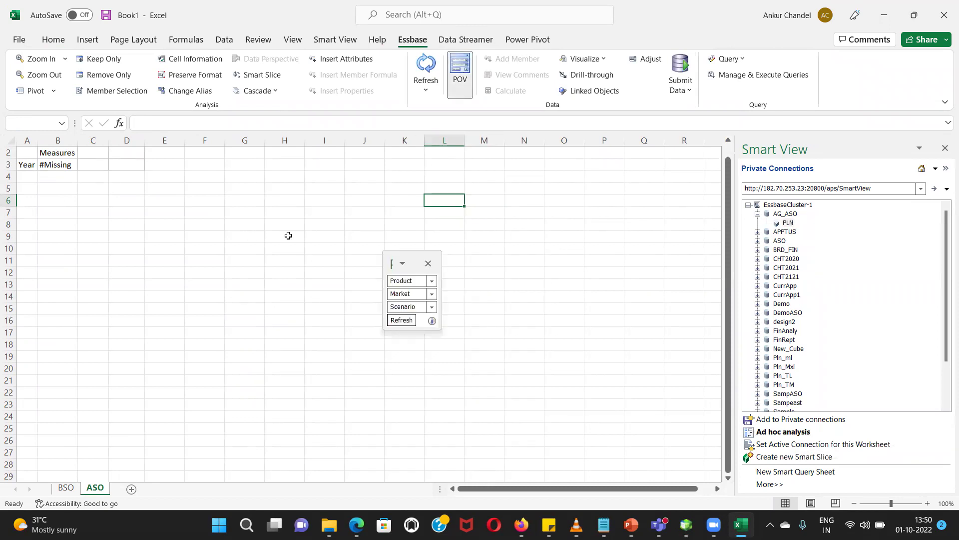
{"action": "left_click_drag", "start_coordinate": [402, 281], "coordinate": [56, 161]}
{"action": "left_click_drag", "start_coordinate": [429, 283], "coordinate": [65, 156]}
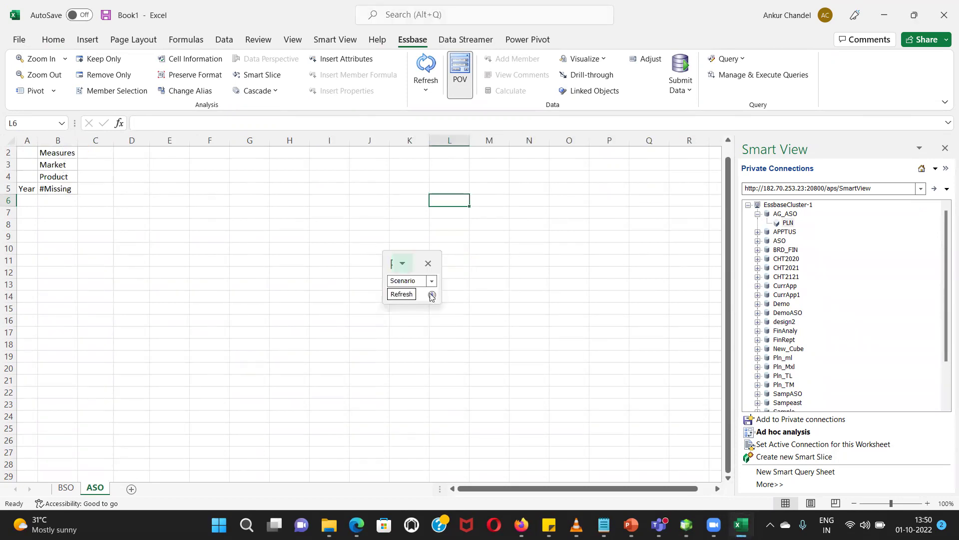
{"action": "left_click_drag", "start_coordinate": [127, 225], "coordinate": [64, 151]}
{"action": "left_click", "coordinate": [417, 263]}
{"action": "left_click", "coordinate": [175, 191]}
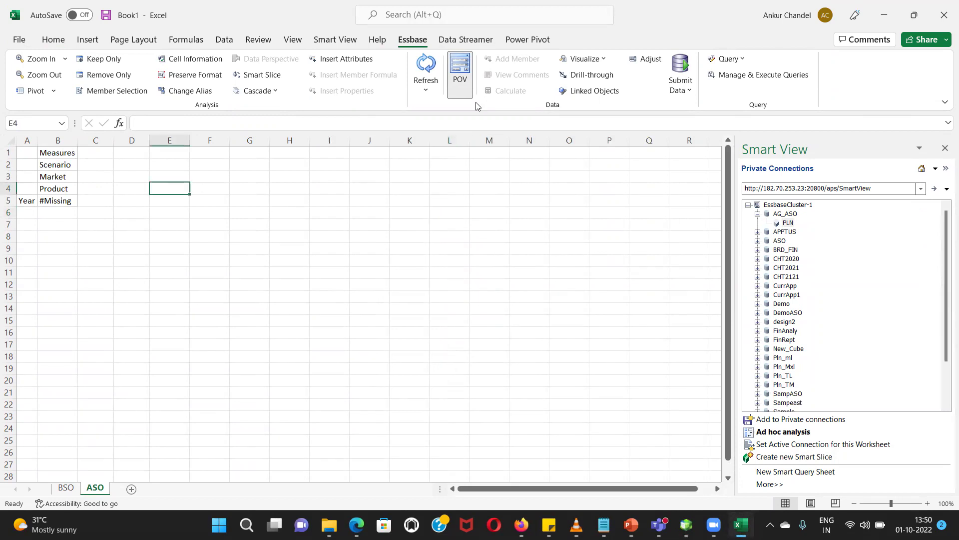
{"action": "left_click", "coordinate": [65, 153]}
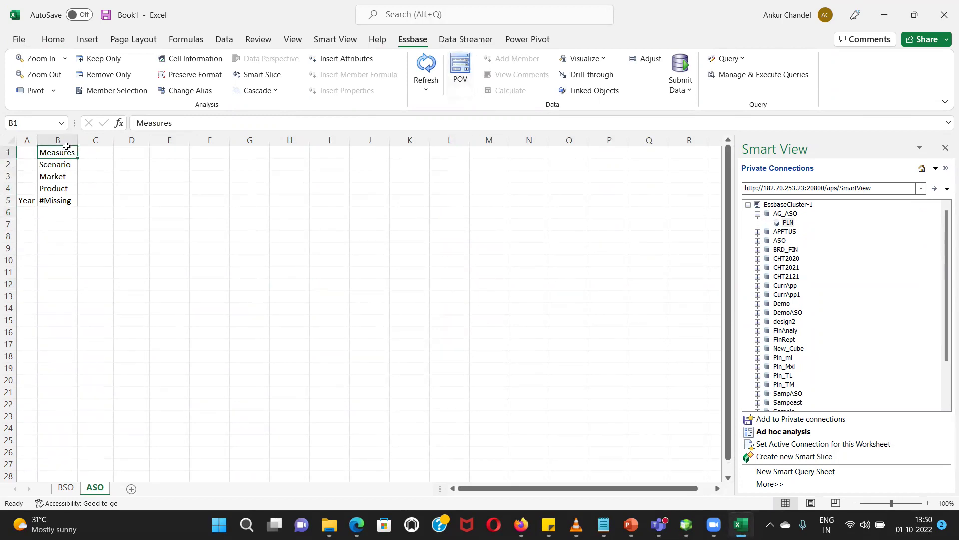
{"action": "left_click", "coordinate": [36, 91]}
{"action": "left_click", "coordinate": [38, 189]}
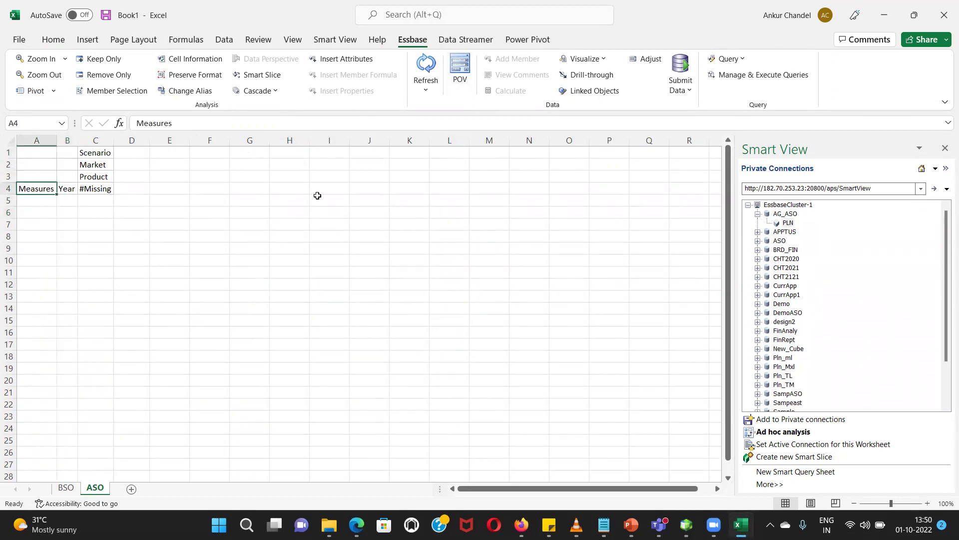
Replace Scenario, Market, Product and Year with Actual, New York, Cola and Jan
{"action": "left_click", "coordinate": [95, 153]}
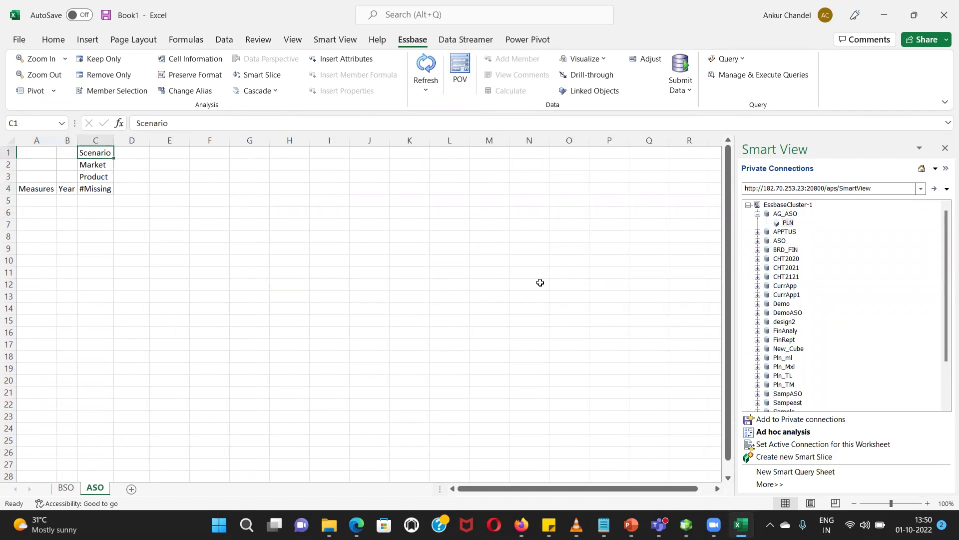
{"action": "type", "text": "Actual"}
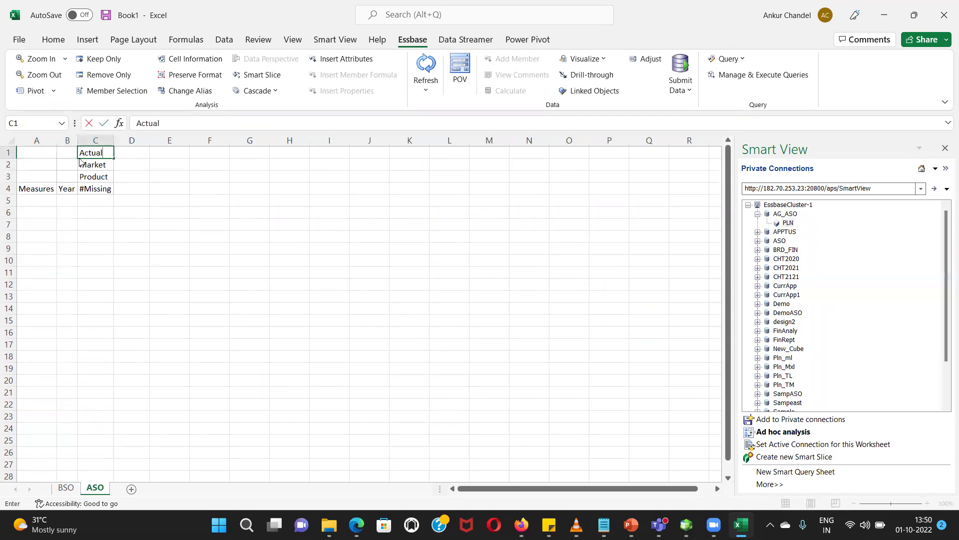
{"action": "key", "text": "Return"}
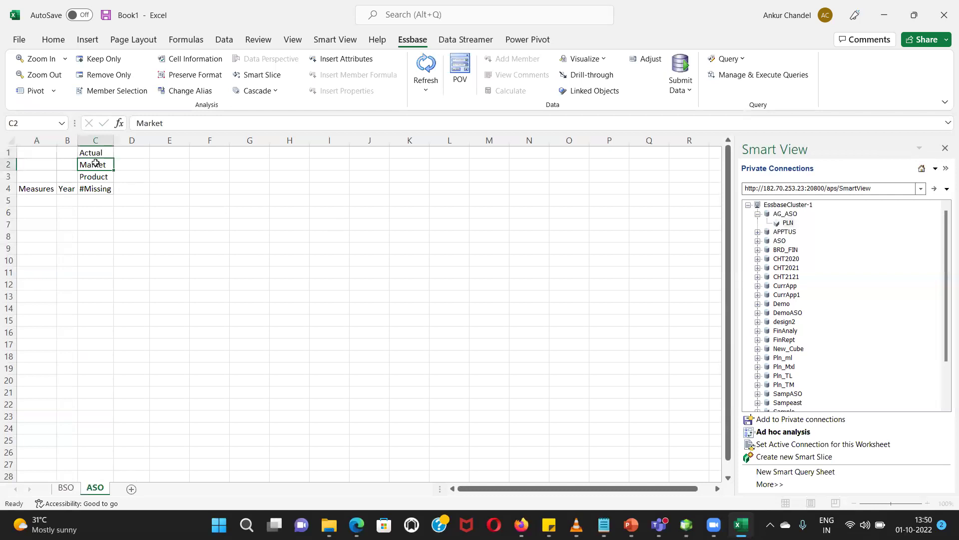
{"action": "type", "text": "New York"}
{"action": "left_click", "coordinate": [97, 177]}
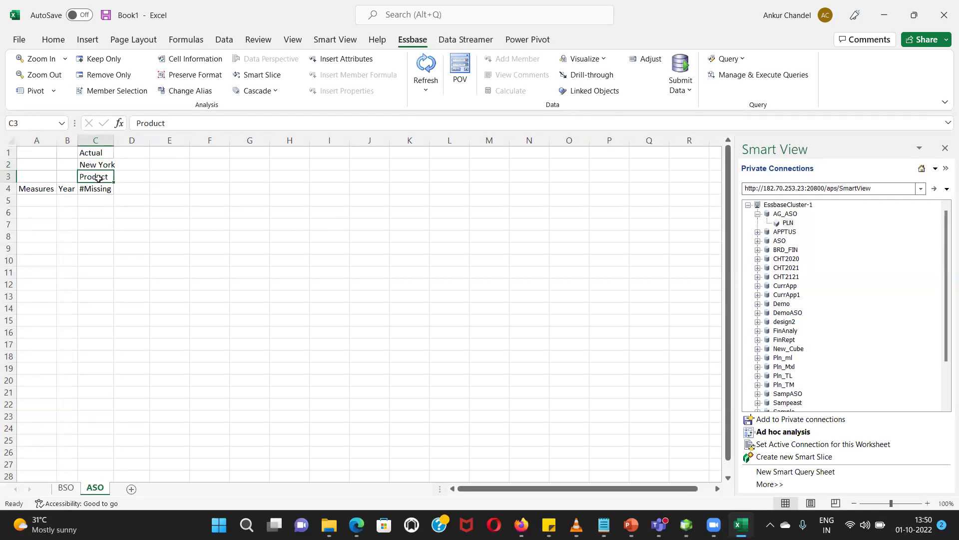
{"action": "type", "text": "Cola"}
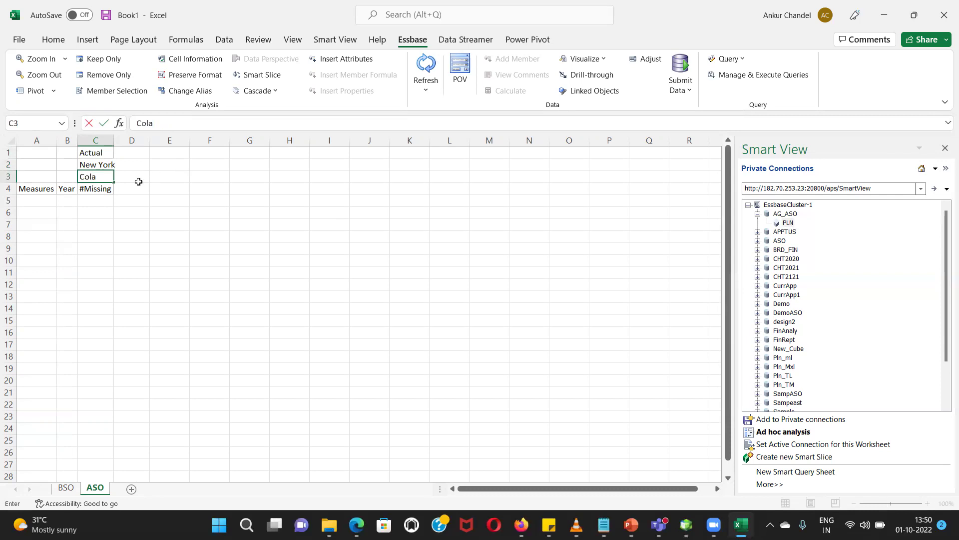
{"action": "left_click", "coordinate": [68, 189]}
{"action": "type", "text": "Jan"}
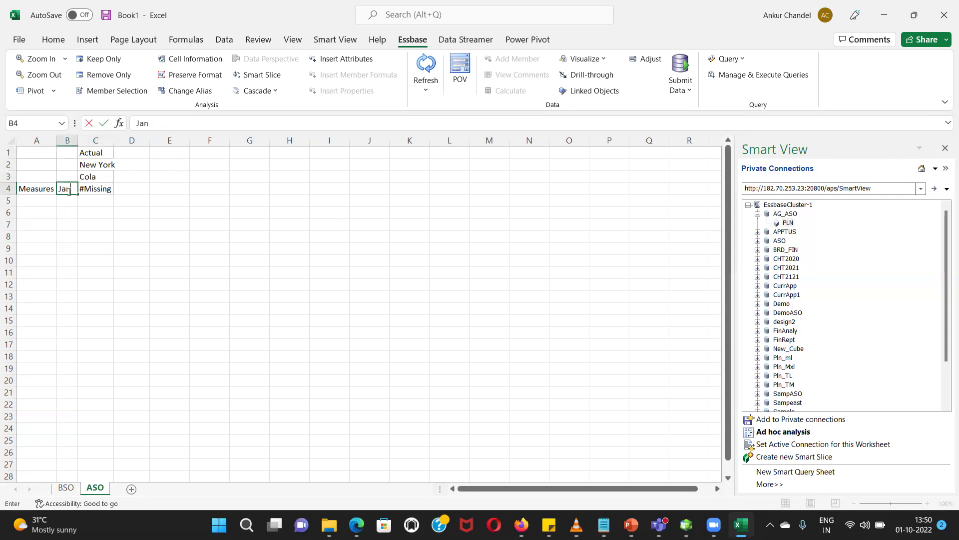
{"action": "left_click", "coordinate": [449, 259]}
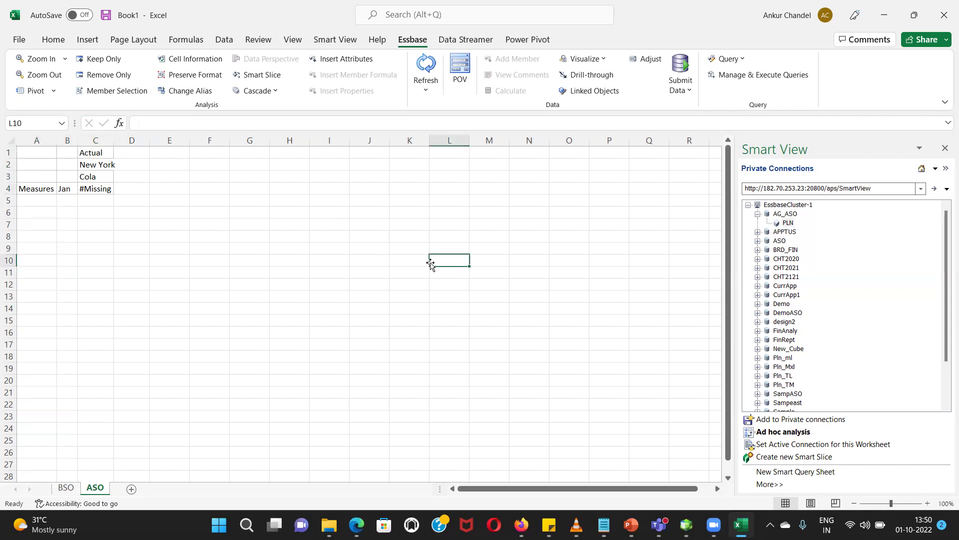
Drill the Measures member to all levels so the ASO grid lists the full hierarchy for Jan
{"action": "left_click", "coordinate": [66, 60]}
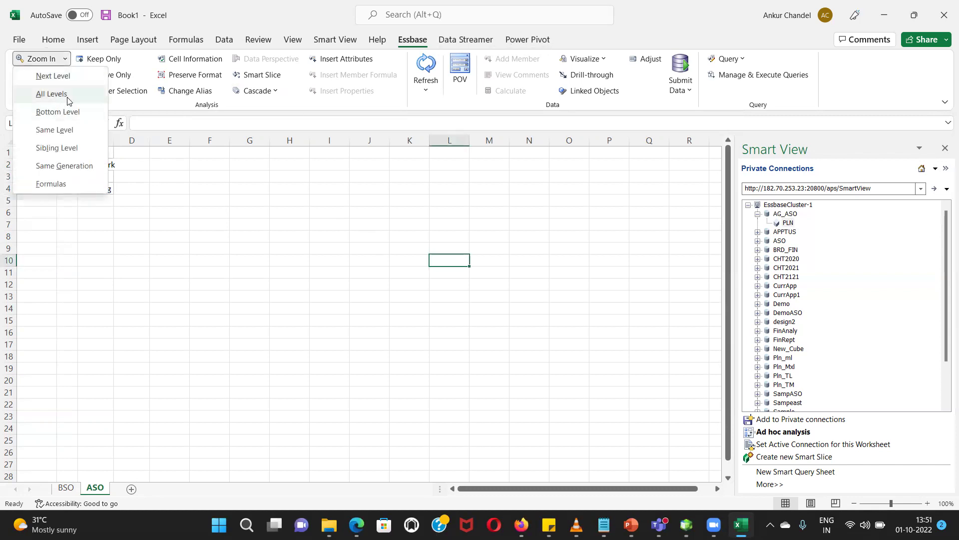
{"action": "left_click", "coordinate": [69, 100]}
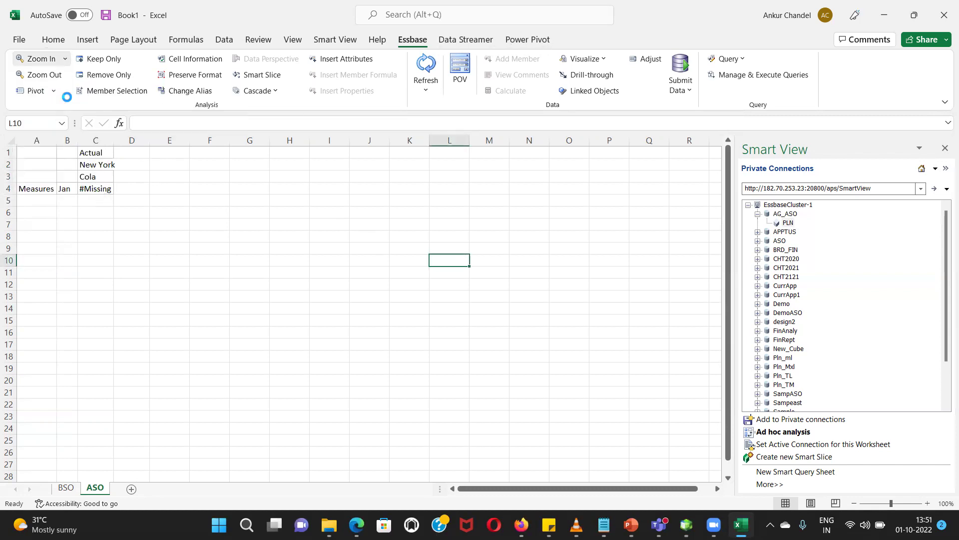
{"action": "left_click", "coordinate": [47, 186]}
{"action": "left_click", "coordinate": [64, 60]}
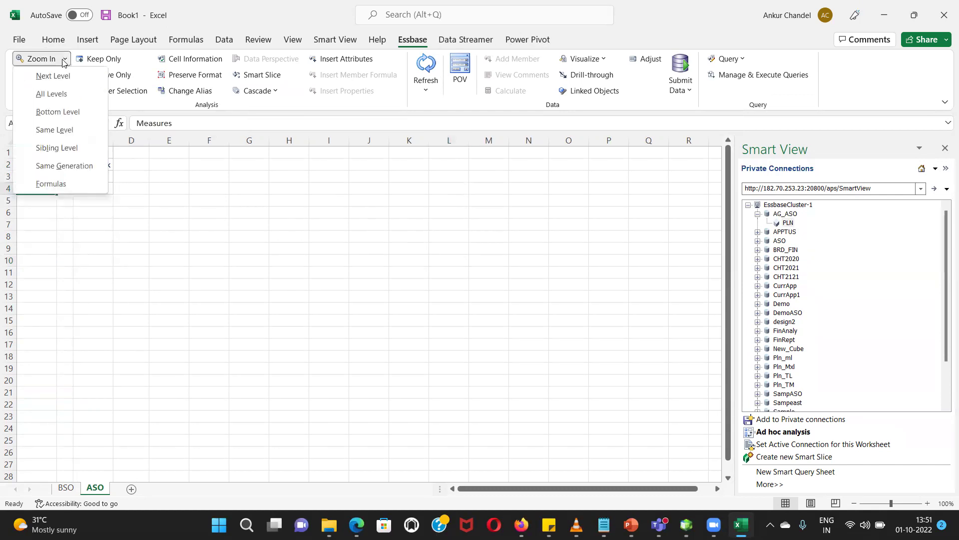
{"action": "left_click", "coordinate": [55, 95]}
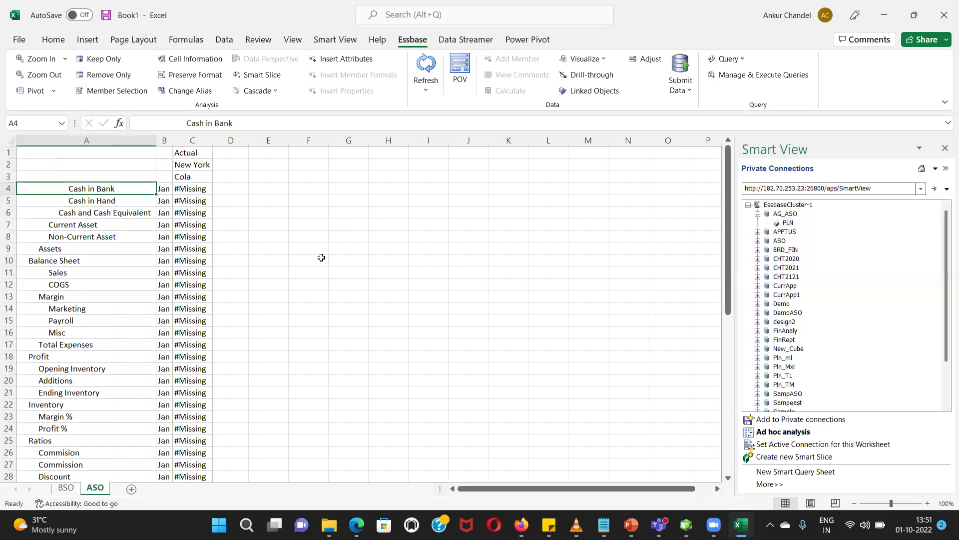
Review the Sales, COGS and Cash in Bank to Inventory rows, then return to Essbase Administration Services
{"action": "left_click", "coordinate": [321, 258]}
{"action": "left_click", "coordinate": [192, 201]}
{"action": "left_click_drag", "start_coordinate": [58, 272], "coordinate": [166, 285]}
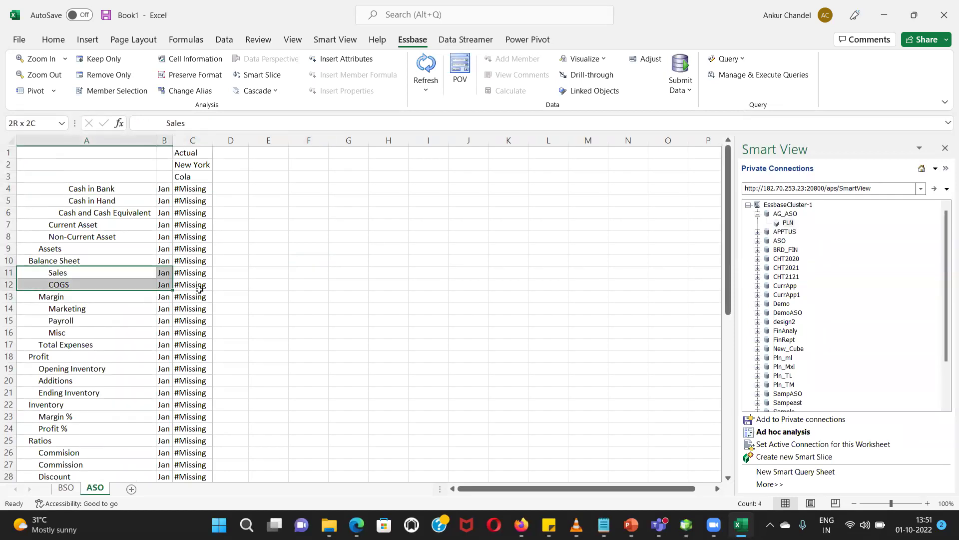
{"action": "left_click", "coordinate": [428, 379]}
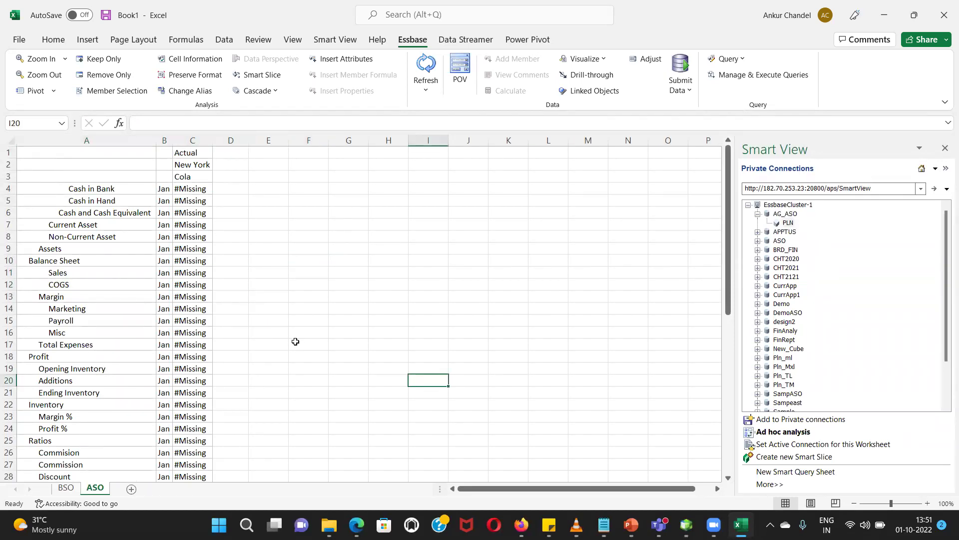
{"action": "left_click_drag", "start_coordinate": [68, 189], "coordinate": [149, 406]}
{"action": "left_click", "coordinate": [302, 258]}
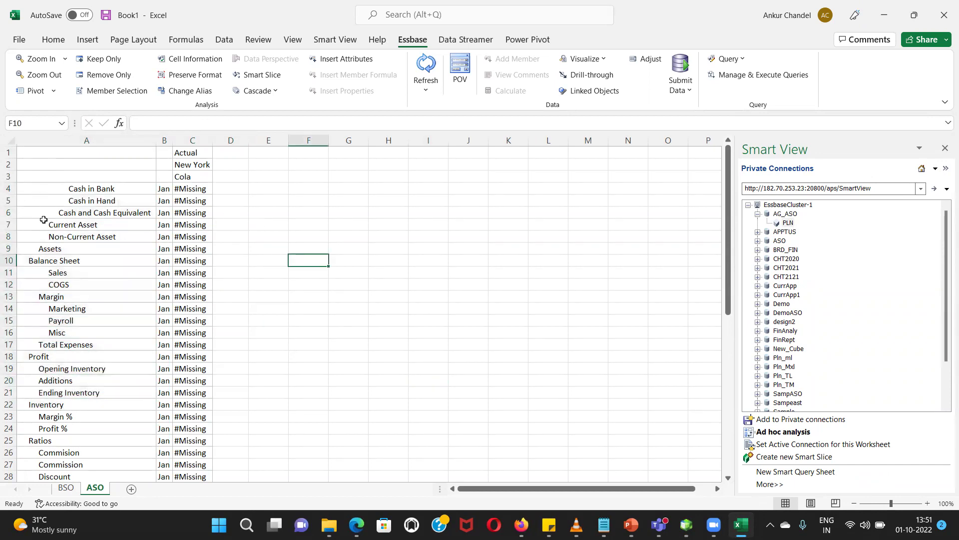
{"action": "left_click_drag", "start_coordinate": [69, 189], "coordinate": [75, 440]}
{"action": "scroll", "coordinate": [274, 370], "scroll_direction": "down", "scroll_amount": 13}
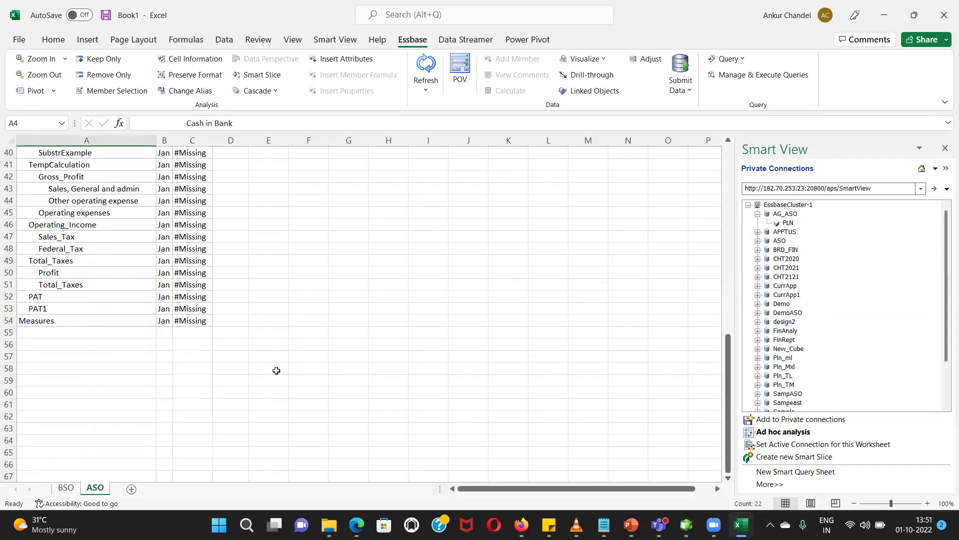
{"action": "scroll", "coordinate": [276, 370], "scroll_direction": "up", "scroll_amount": 10}
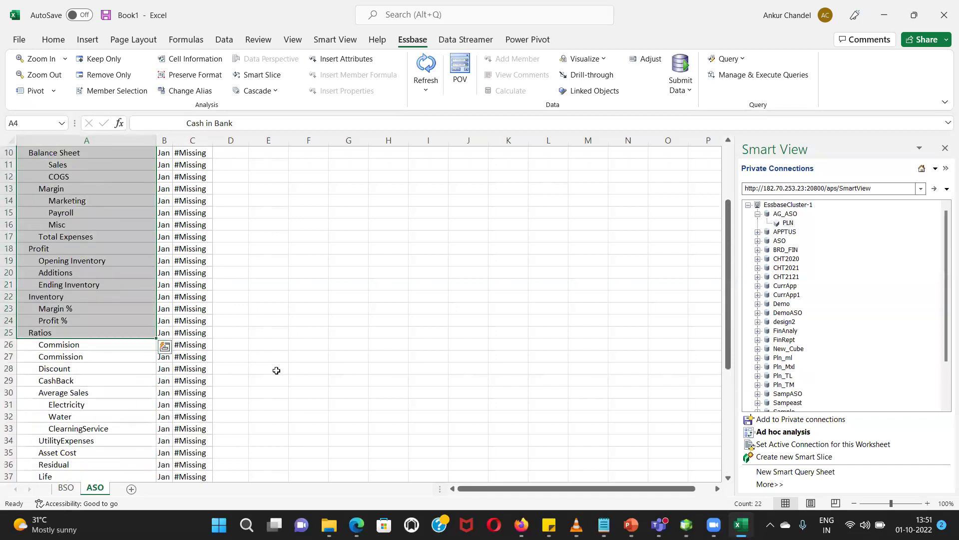
{"action": "scroll", "coordinate": [276, 370], "scroll_direction": "up", "scroll_amount": 3}
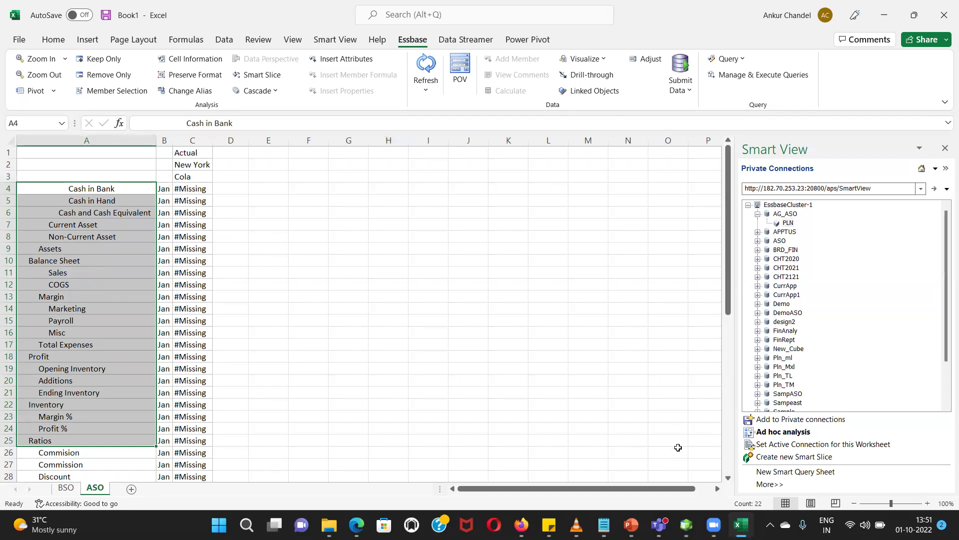
{"action": "left_click", "coordinate": [686, 524]}
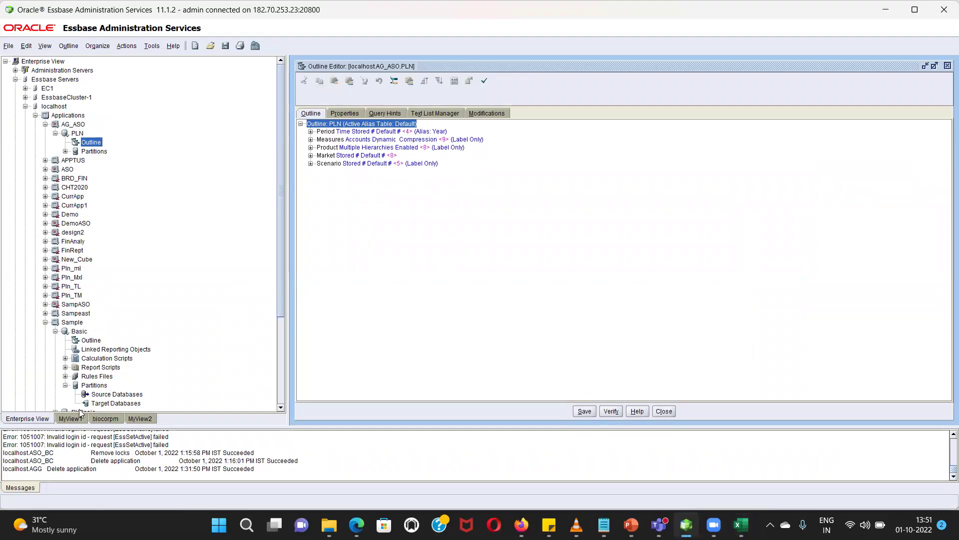
Create a new transparent partition under Sample.Basic's Partitions
{"action": "left_click", "coordinate": [73, 323]}
{"action": "left_click", "coordinate": [79, 332]}
{"action": "left_click", "coordinate": [91, 385]}
{"action": "scroll", "coordinate": [92, 388], "scroll_direction": "down", "scroll_amount": 2}
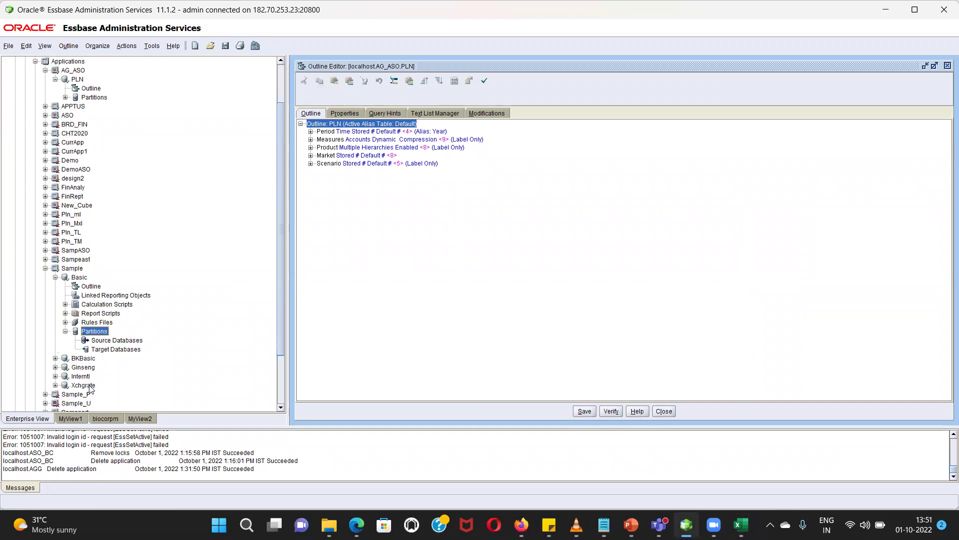
{"action": "right_click", "coordinate": [96, 332]}
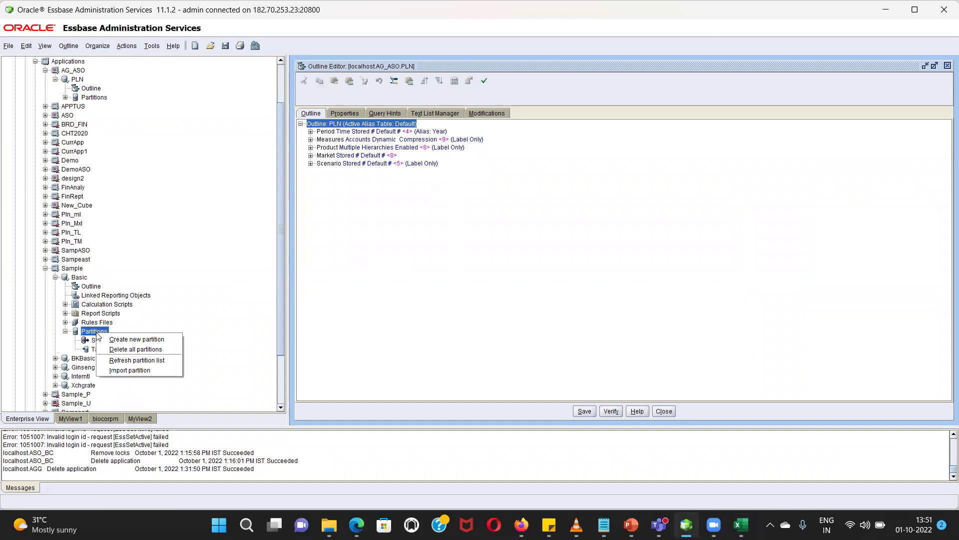
{"action": "left_click", "coordinate": [131, 339]}
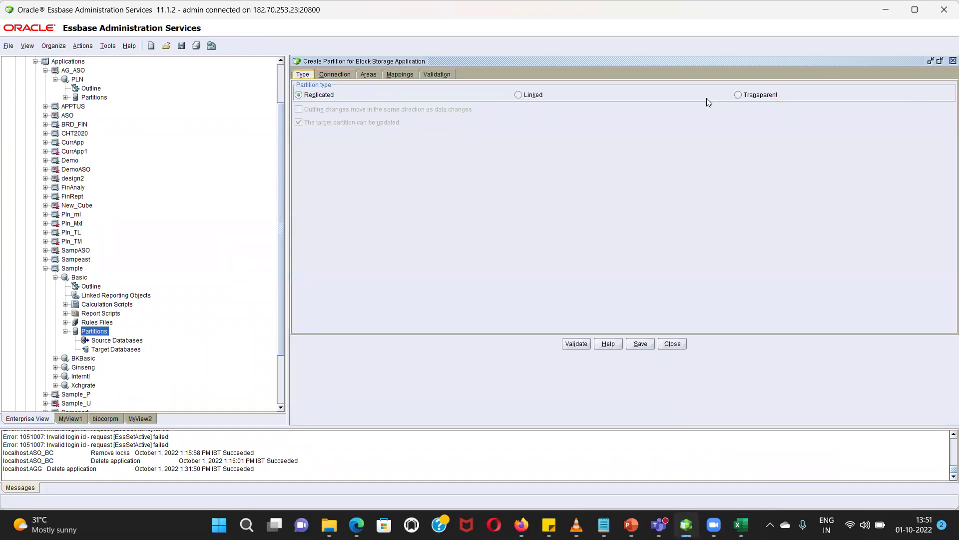
{"action": "left_click", "coordinate": [738, 95]}
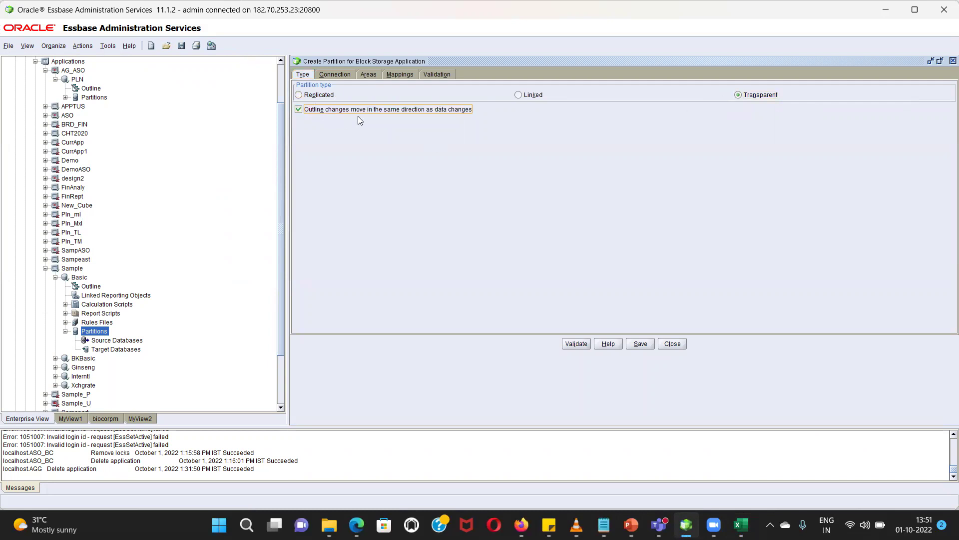
Connect source Sample.Basic to target AG_ASO.PLN, entering both database passwords
{"action": "left_click", "coordinate": [333, 76]}
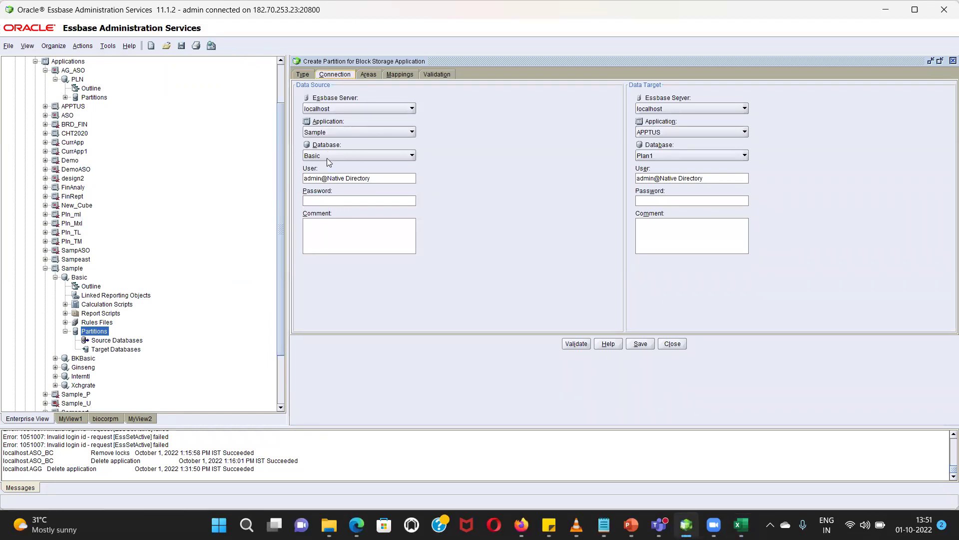
{"action": "left_click", "coordinate": [336, 201]}
{"action": "left_click", "coordinate": [677, 132]}
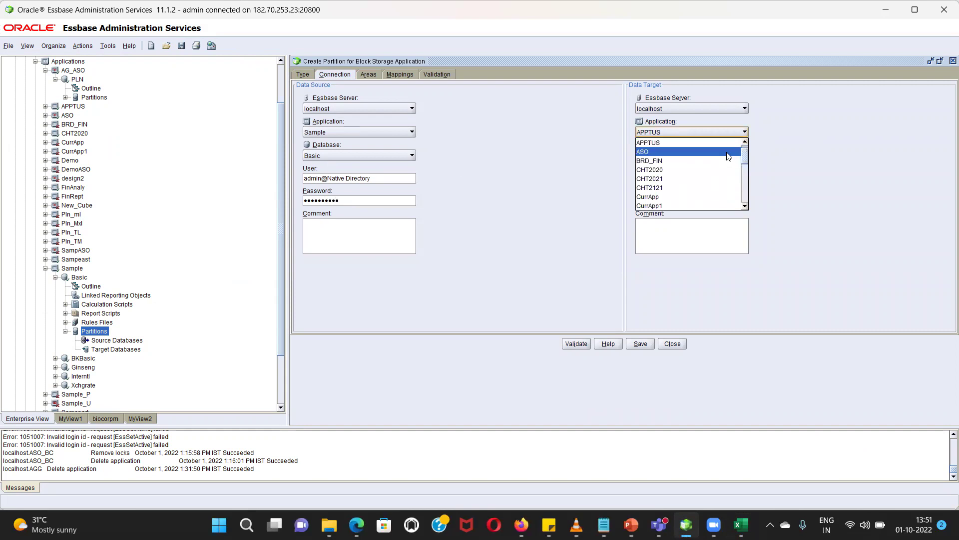
{"action": "scroll", "coordinate": [710, 150], "scroll_direction": "up", "scroll_amount": 1}
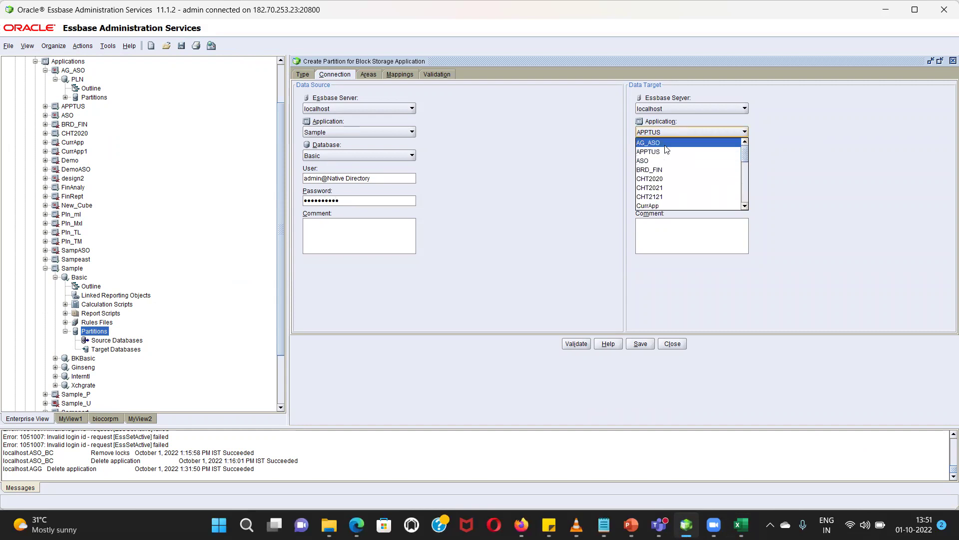
{"action": "left_click", "coordinate": [667, 150]}
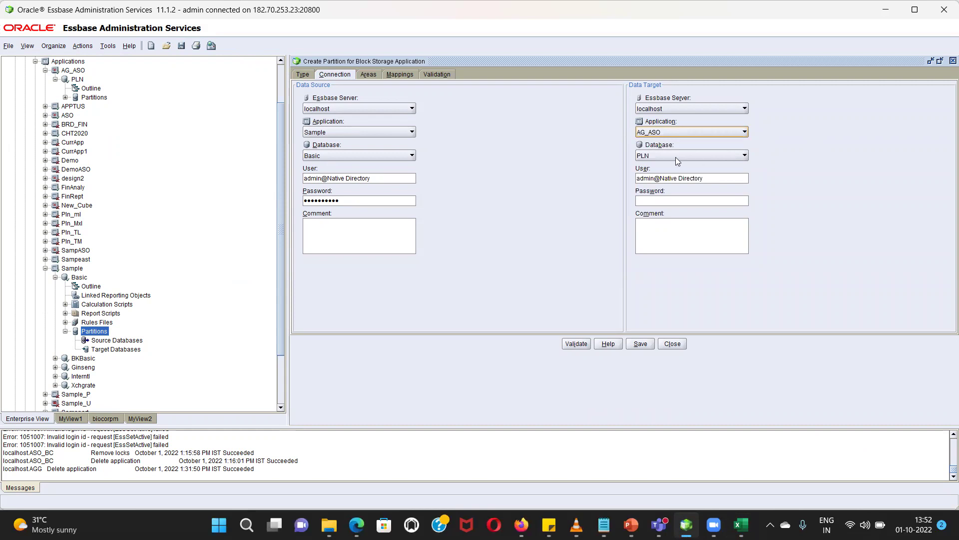
{"action": "left_click", "coordinate": [690, 201]}
{"action": "left_click", "coordinate": [368, 74]}
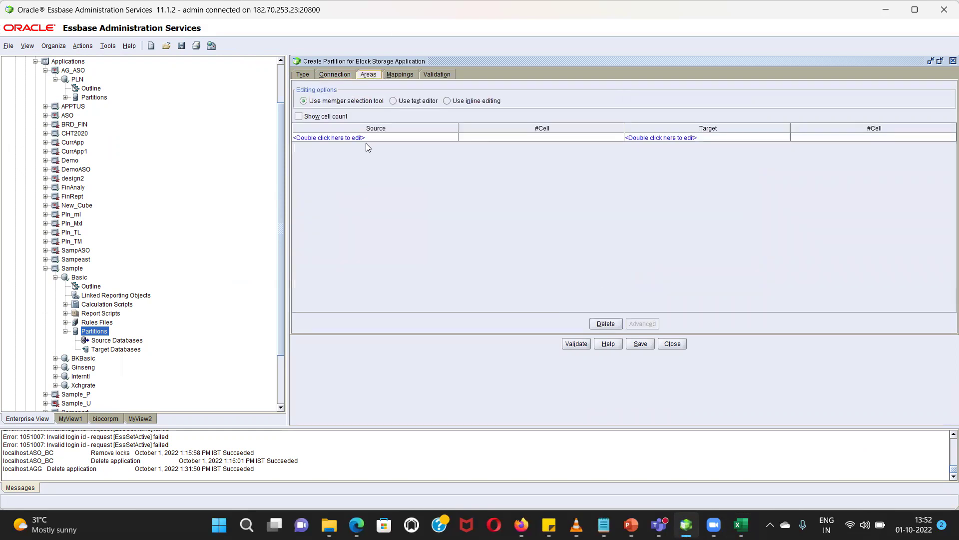
Turn on cell counts and add Jan to the source area rules
{"action": "left_click", "coordinate": [299, 116]}
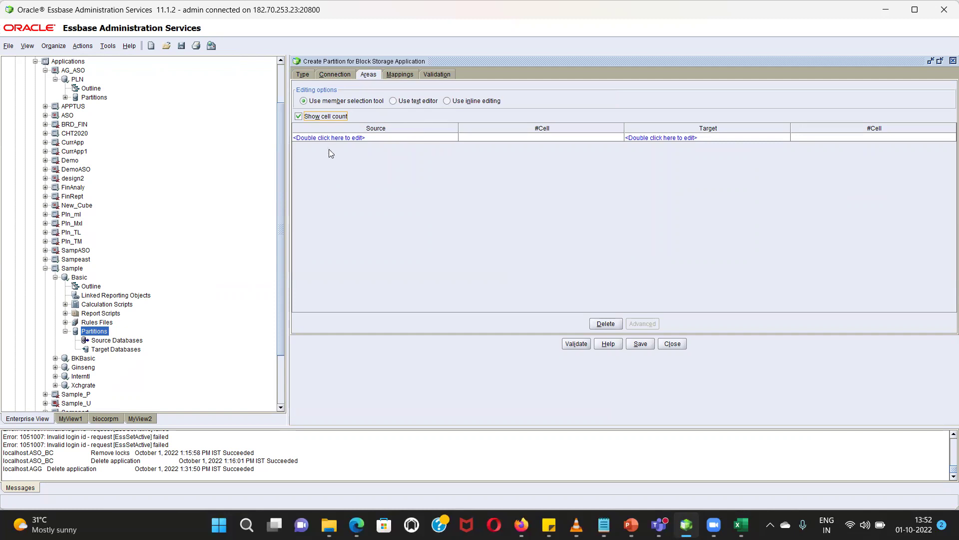
{"action": "left_click", "coordinate": [340, 136]}
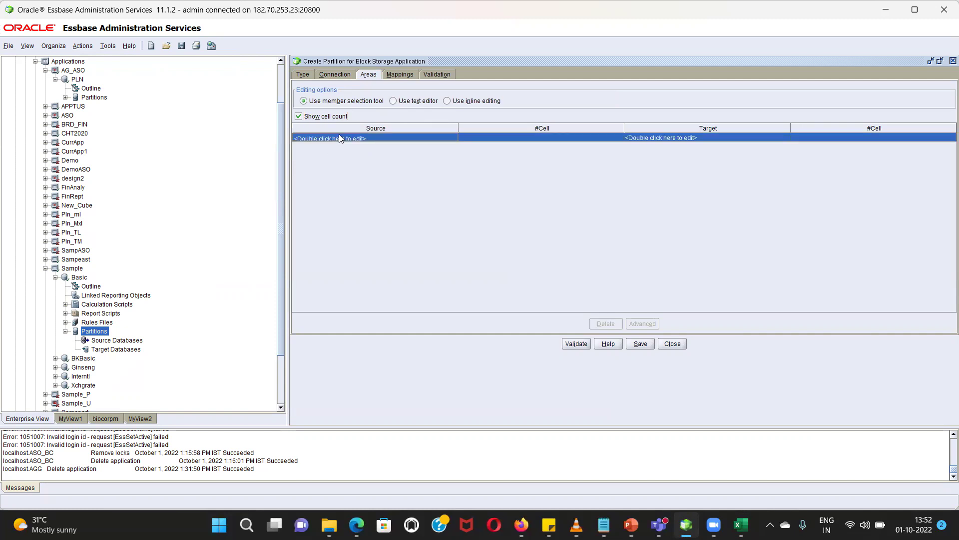
{"action": "double_click", "coordinate": [338, 135]}
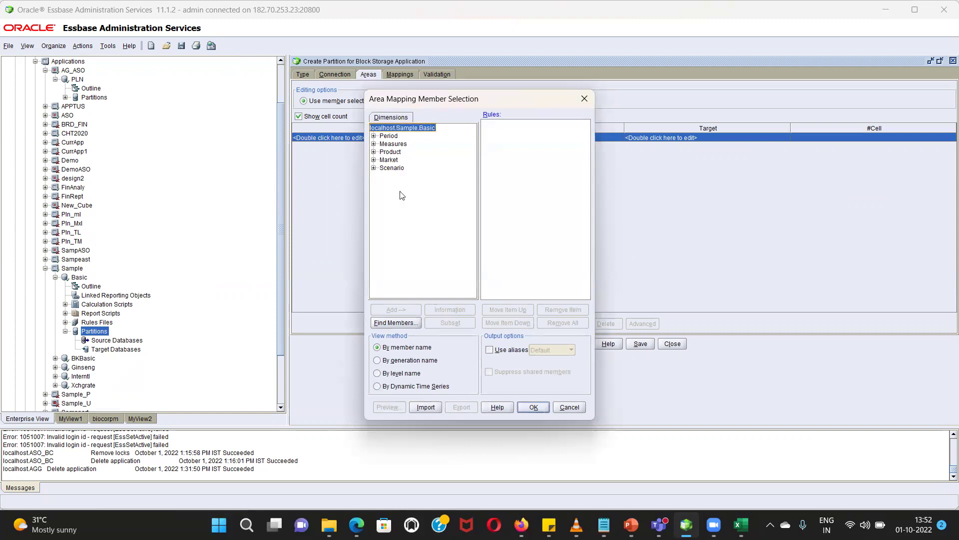
{"action": "left_click", "coordinate": [373, 136]}
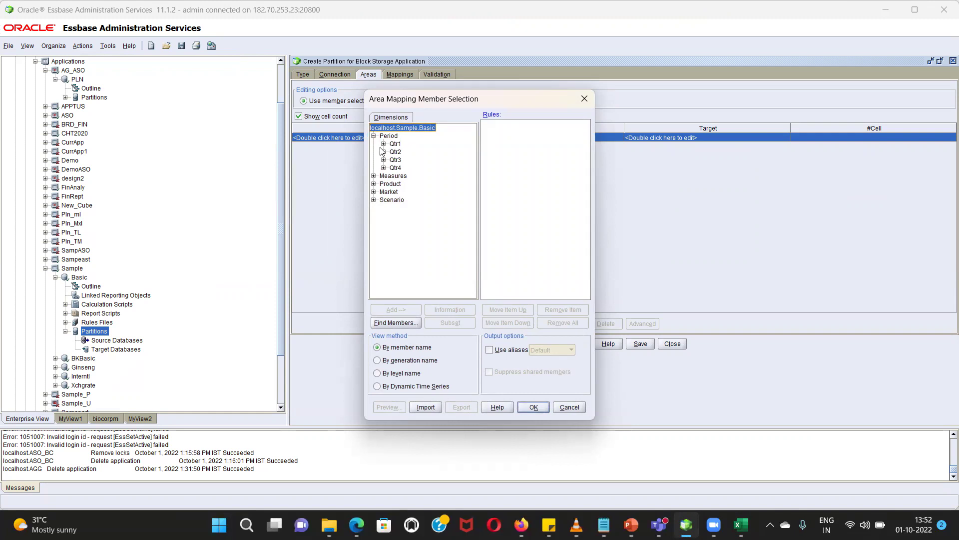
{"action": "left_click", "coordinate": [383, 144]}
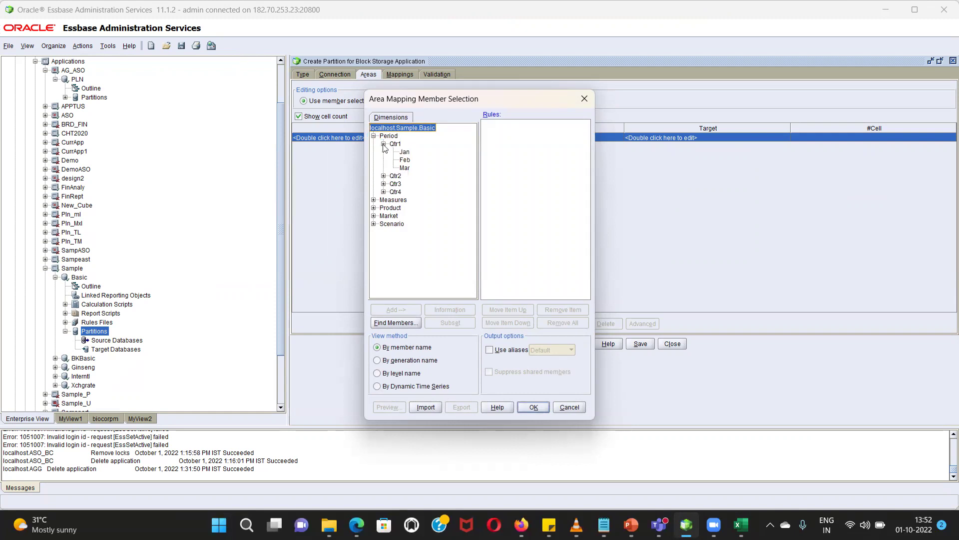
{"action": "left_click", "coordinate": [404, 151]}
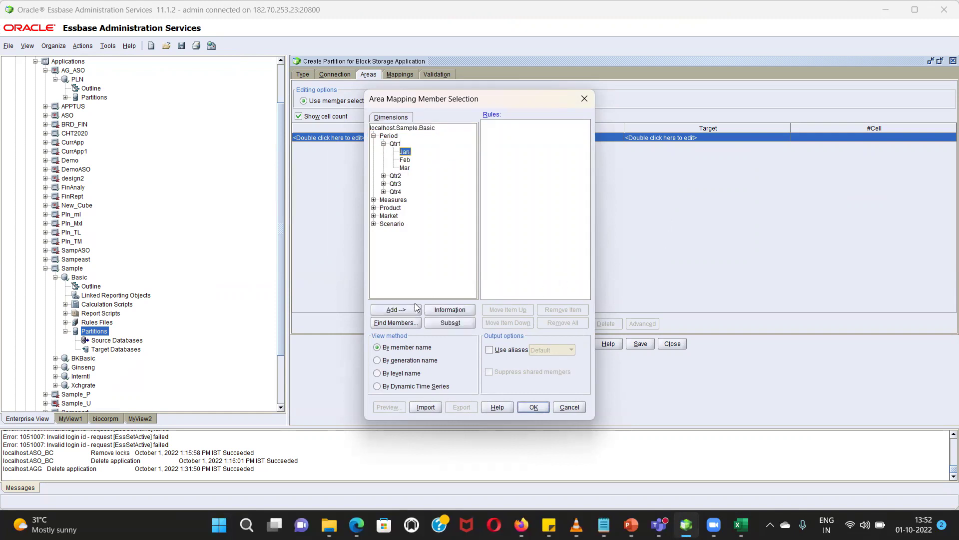
{"action": "left_click", "coordinate": [396, 311]}
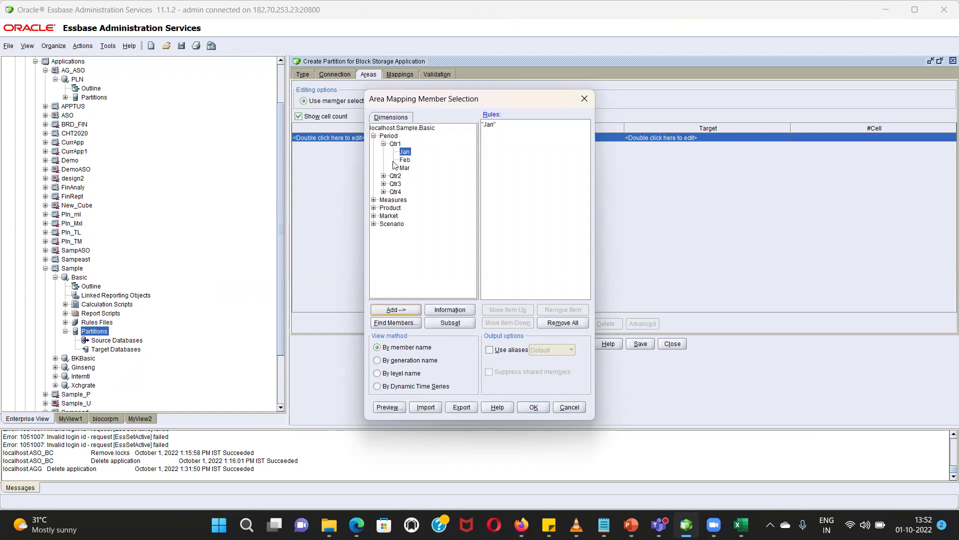
Add Sales and product 100-10 to the source area rules
{"action": "left_click", "coordinate": [373, 200]}
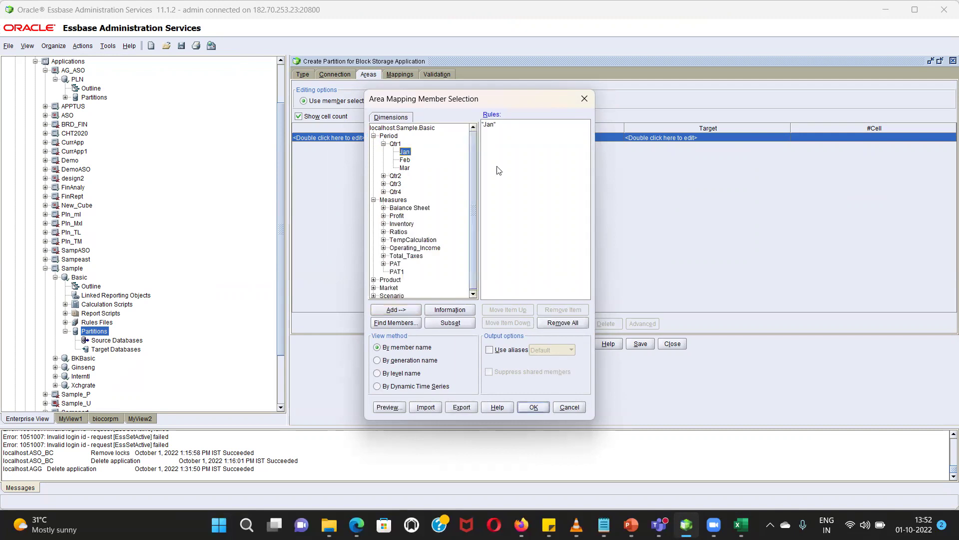
{"action": "left_click", "coordinate": [384, 216]}
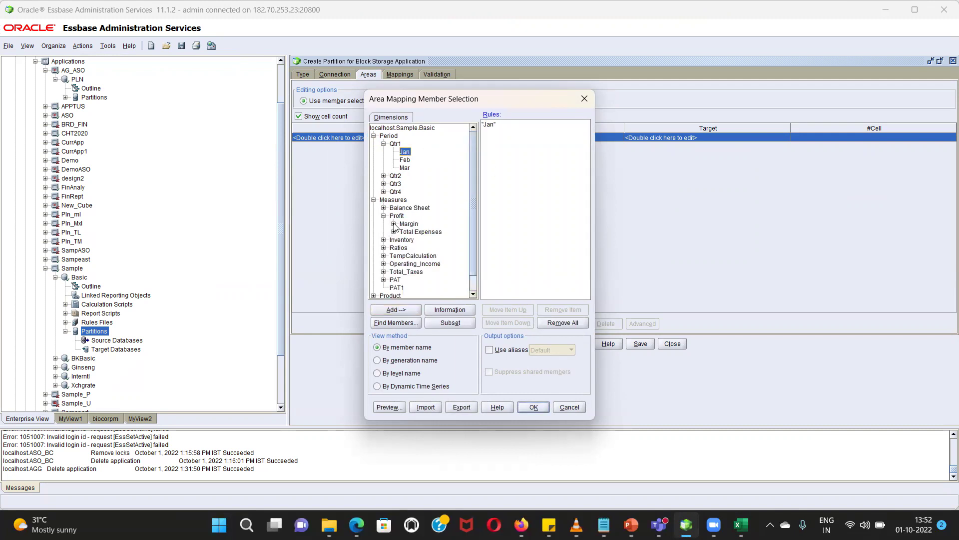
{"action": "left_click", "coordinate": [394, 226]}
{"action": "left_click", "coordinate": [393, 224]}
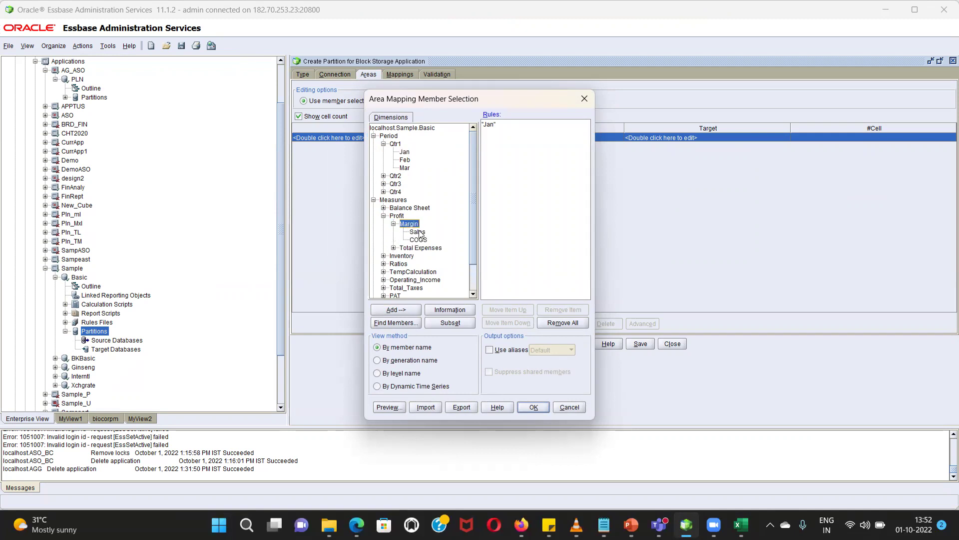
{"action": "left_click", "coordinate": [418, 231]}
{"action": "left_click", "coordinate": [395, 309]}
{"action": "scroll", "coordinate": [400, 220], "scroll_direction": "down", "scroll_amount": 3}
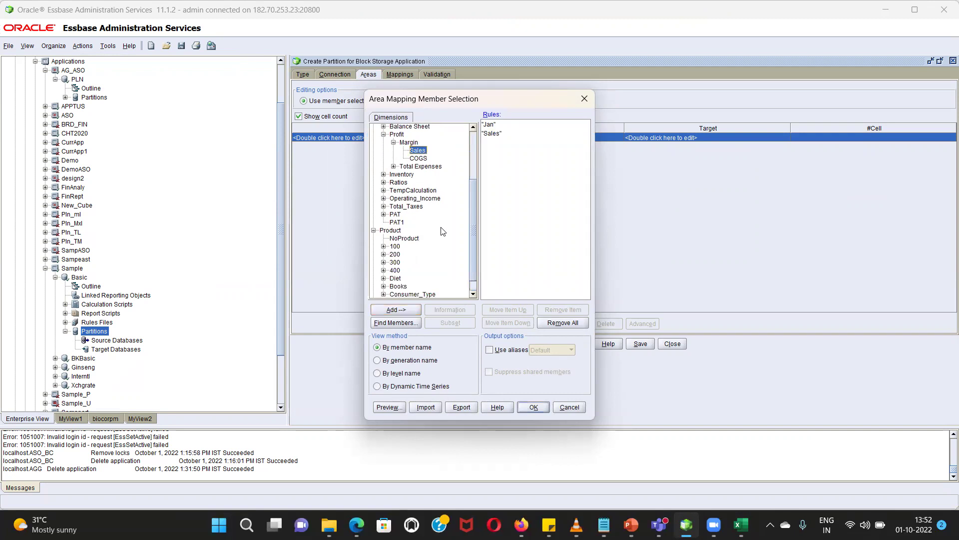
{"action": "left_click", "coordinate": [383, 245]}
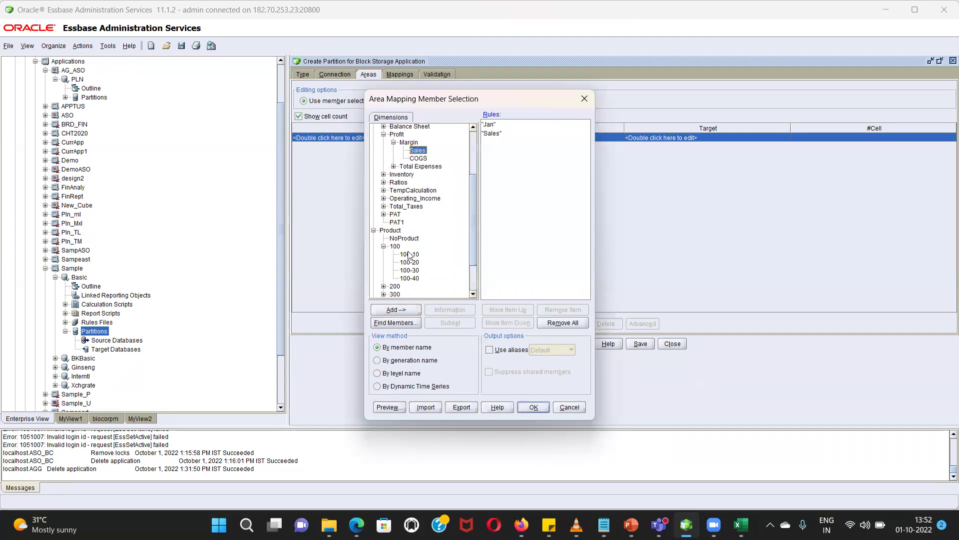
{"action": "left_click", "coordinate": [411, 254]}
{"action": "left_click", "coordinate": [400, 309]}
Add New York and Actual to the source area rules and confirm the selection
{"action": "scroll", "coordinate": [398, 202], "scroll_direction": "down", "scroll_amount": 2}
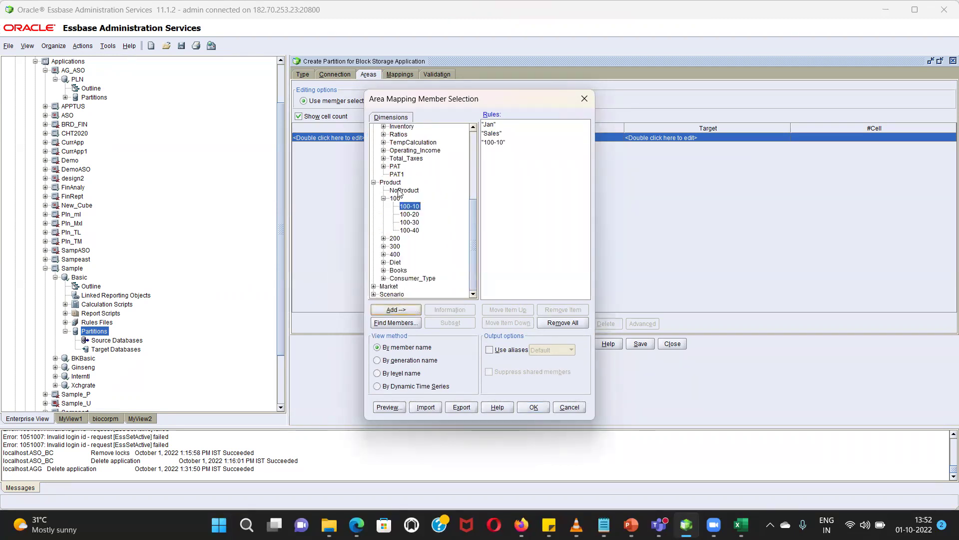
{"action": "scroll", "coordinate": [376, 289], "scroll_direction": "down", "scroll_amount": 2}
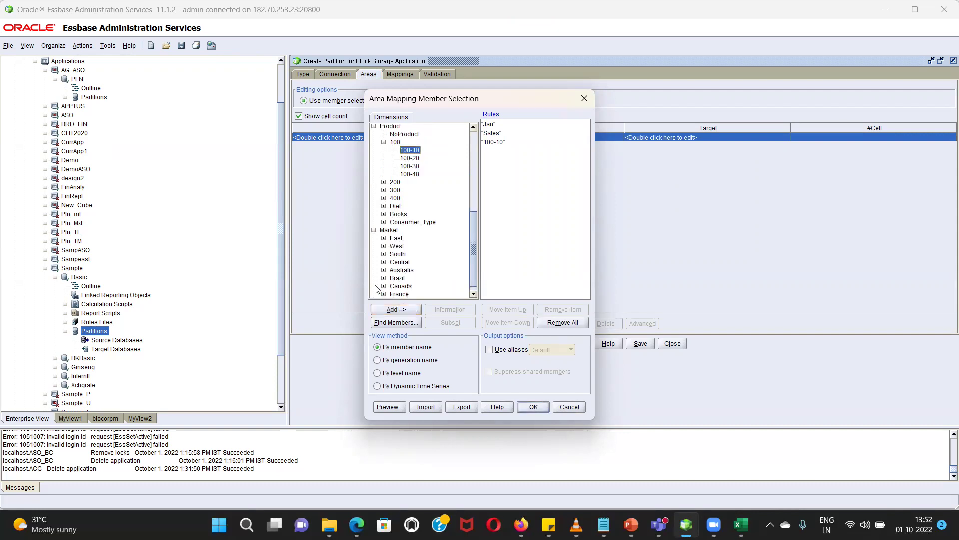
{"action": "left_click", "coordinate": [383, 239]}
{"action": "left_click", "coordinate": [410, 247]}
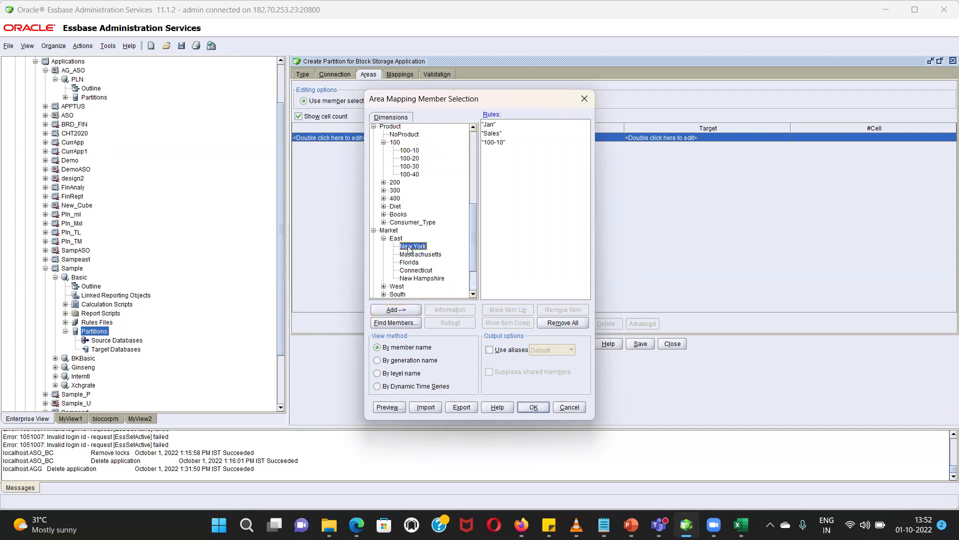
{"action": "left_click", "coordinate": [400, 309]}
{"action": "scroll", "coordinate": [398, 243], "scroll_direction": "down", "scroll_amount": 2}
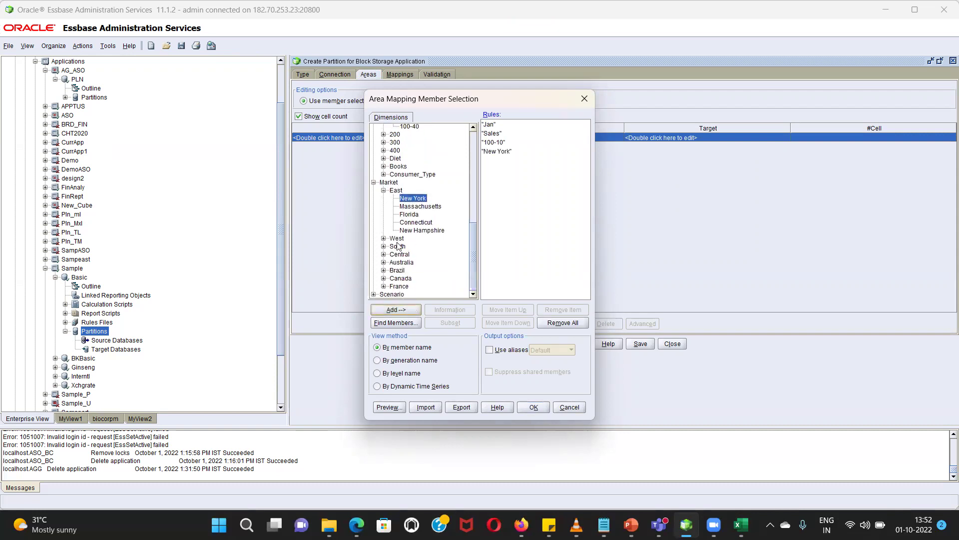
{"action": "left_click", "coordinate": [374, 294]}
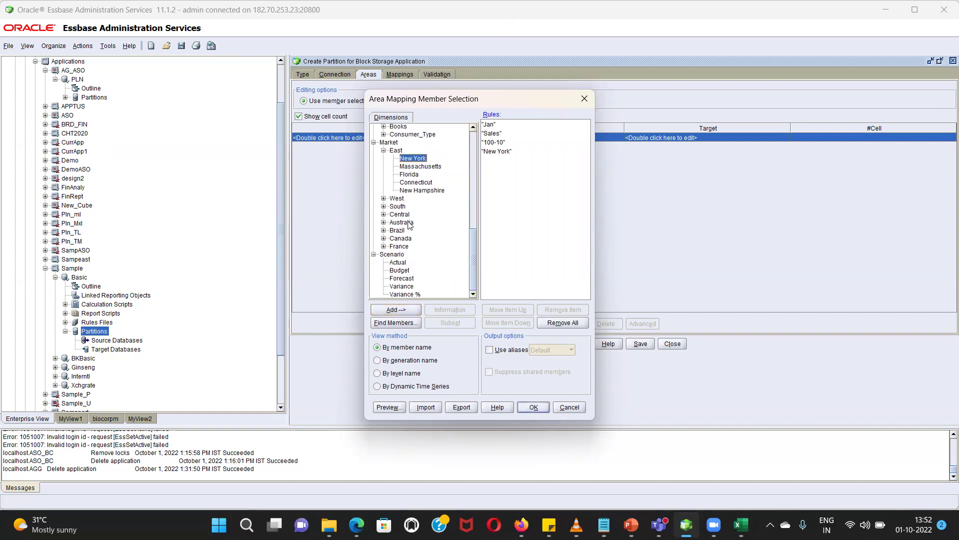
{"action": "left_click", "coordinate": [398, 262]}
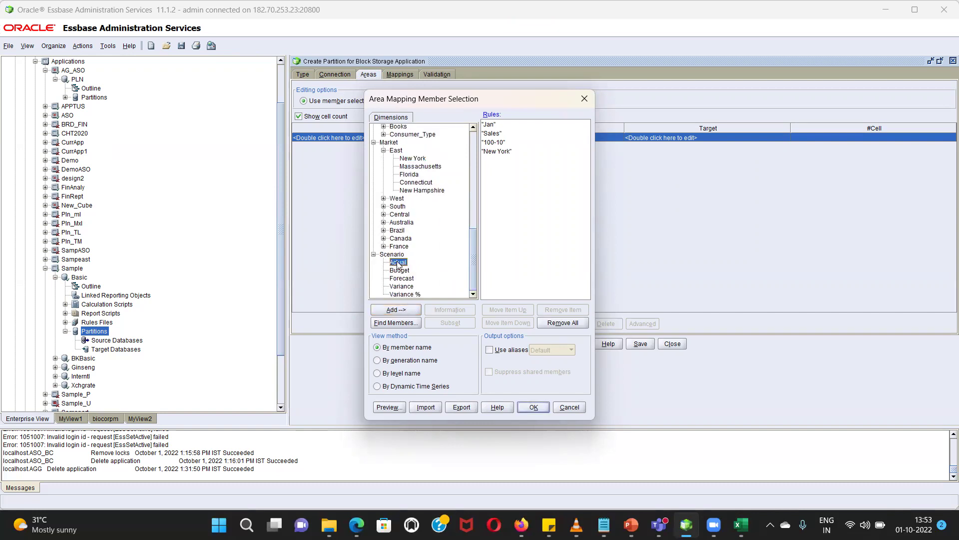
{"action": "left_click", "coordinate": [400, 310]}
{"action": "left_click", "coordinate": [531, 407]}
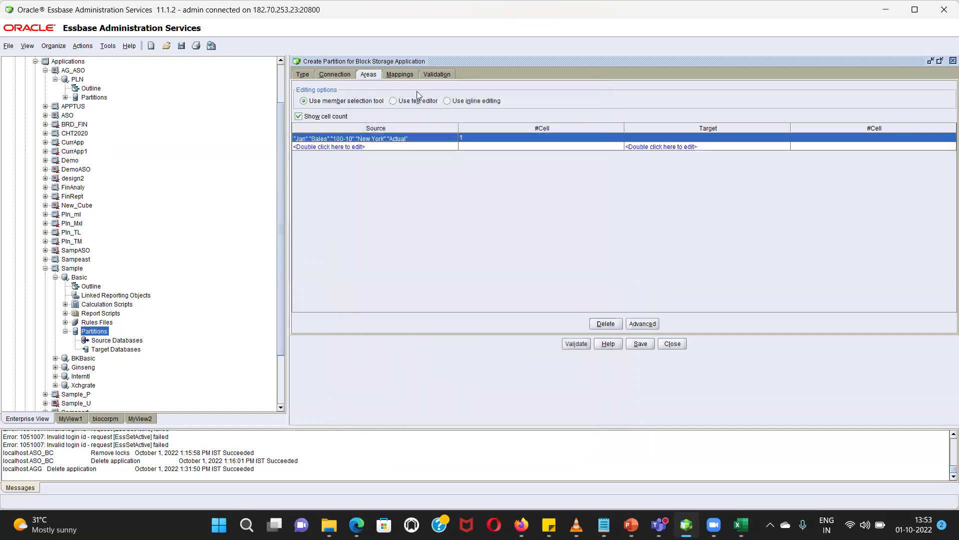
Add Jan to the target area rules
{"action": "left_click", "coordinate": [708, 137]}
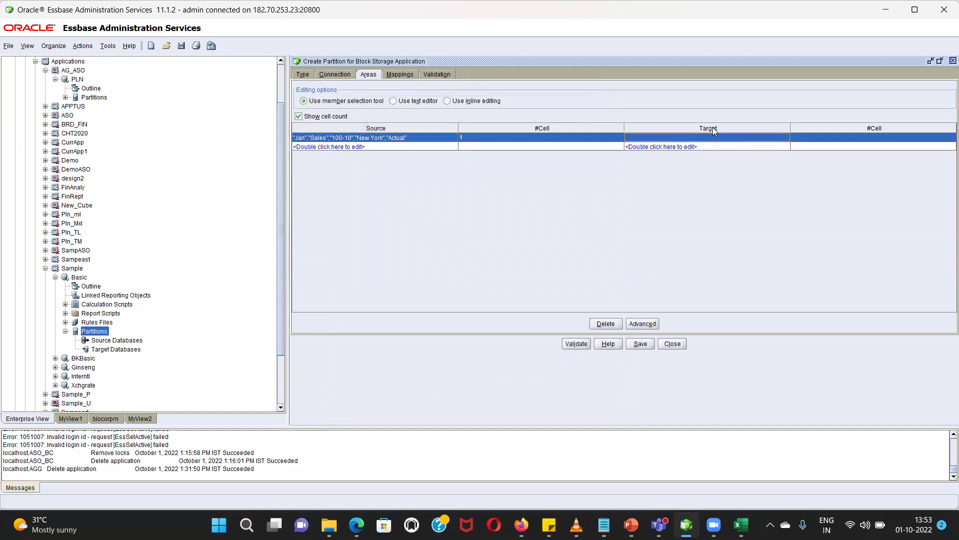
{"action": "double_click", "coordinate": [713, 129]}
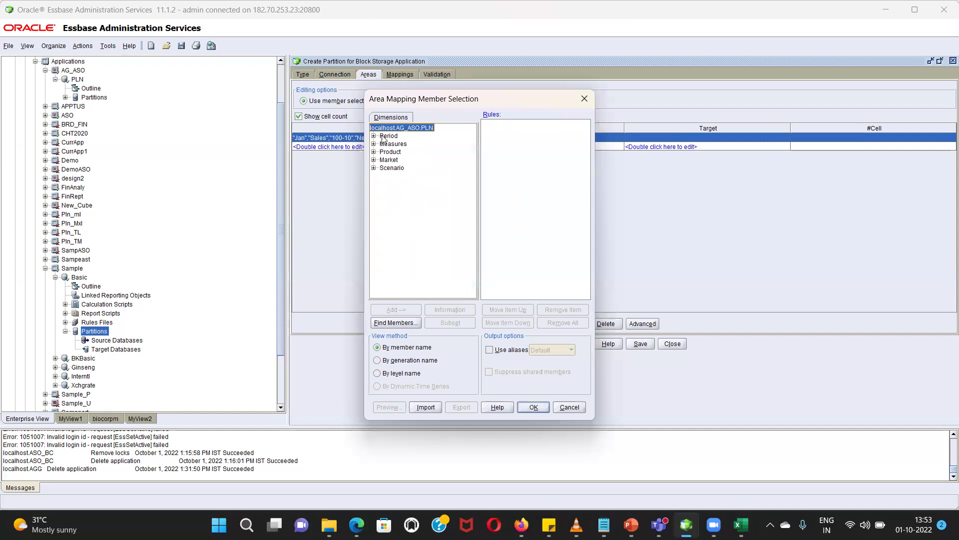
{"action": "left_click", "coordinate": [374, 136]}
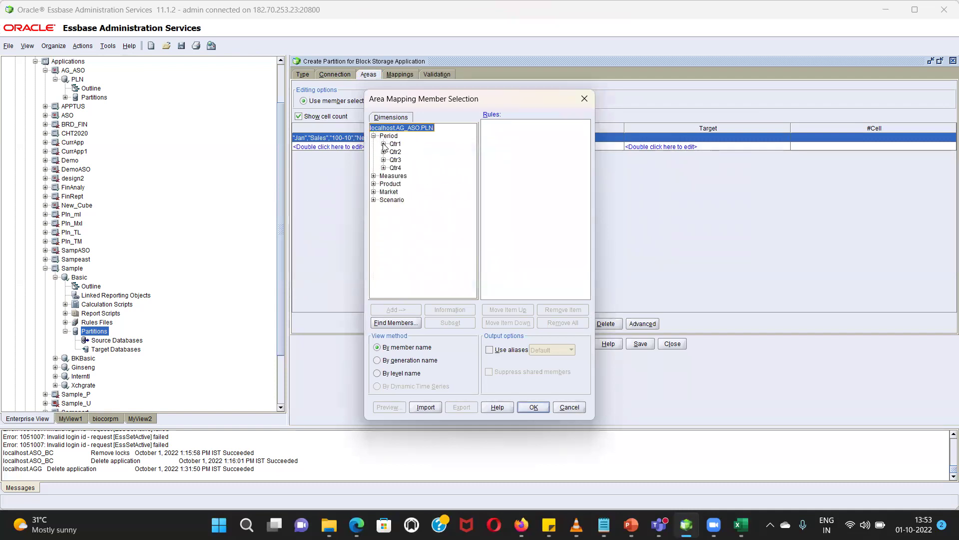
{"action": "left_click", "coordinate": [384, 144]}
{"action": "left_click", "coordinate": [404, 152]}
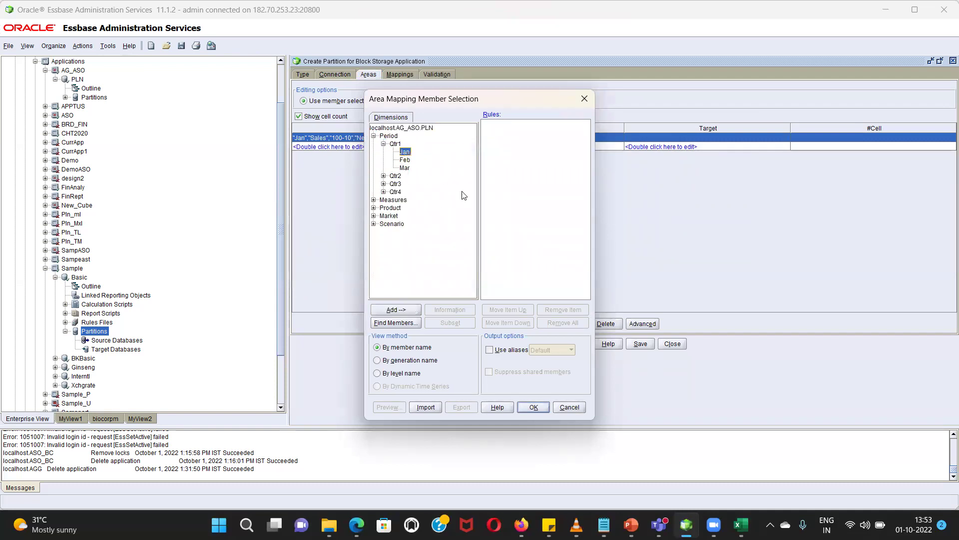
{"action": "left_click", "coordinate": [395, 310]}
Add Sales and product 100-10 to the target area rules
{"action": "left_click", "coordinate": [374, 200]}
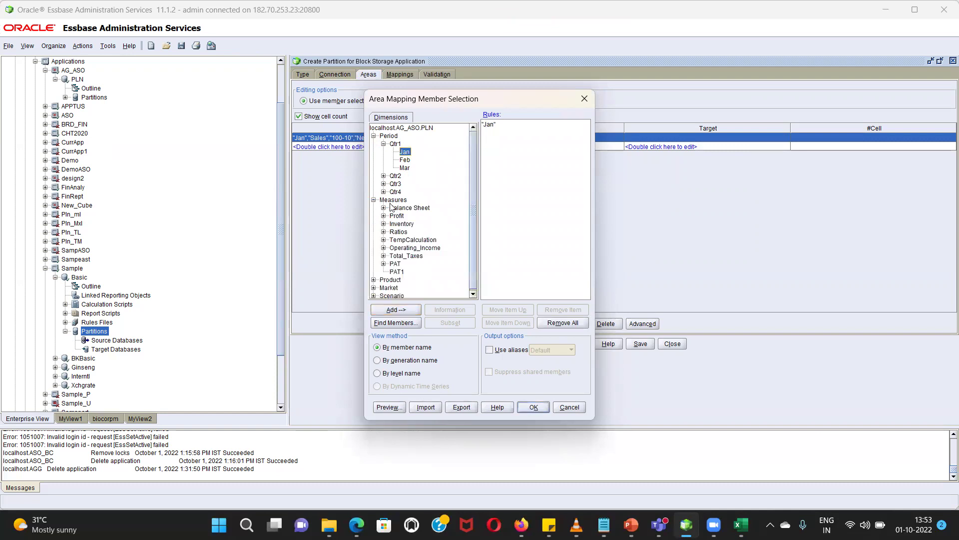
{"action": "left_click", "coordinate": [383, 216]}
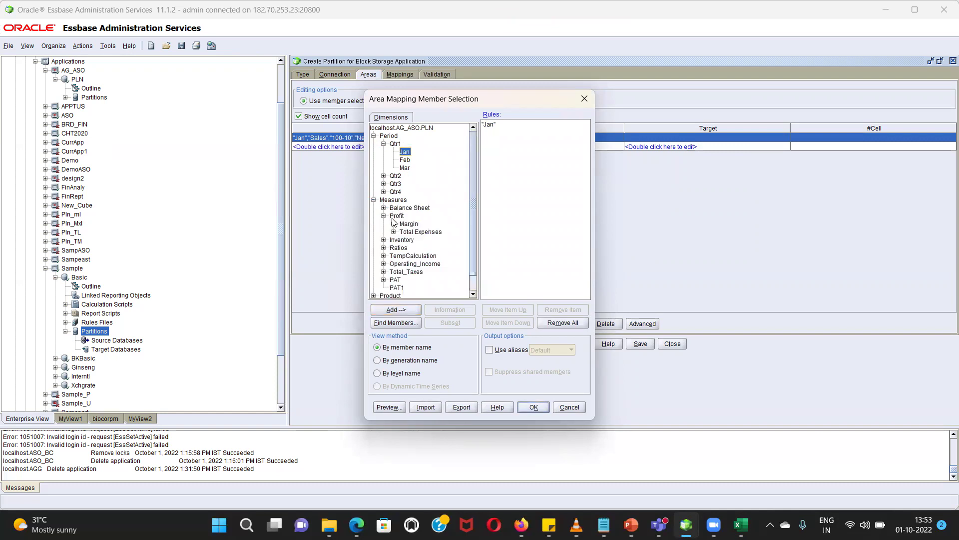
{"action": "left_click", "coordinate": [394, 224]}
{"action": "left_click", "coordinate": [417, 232]}
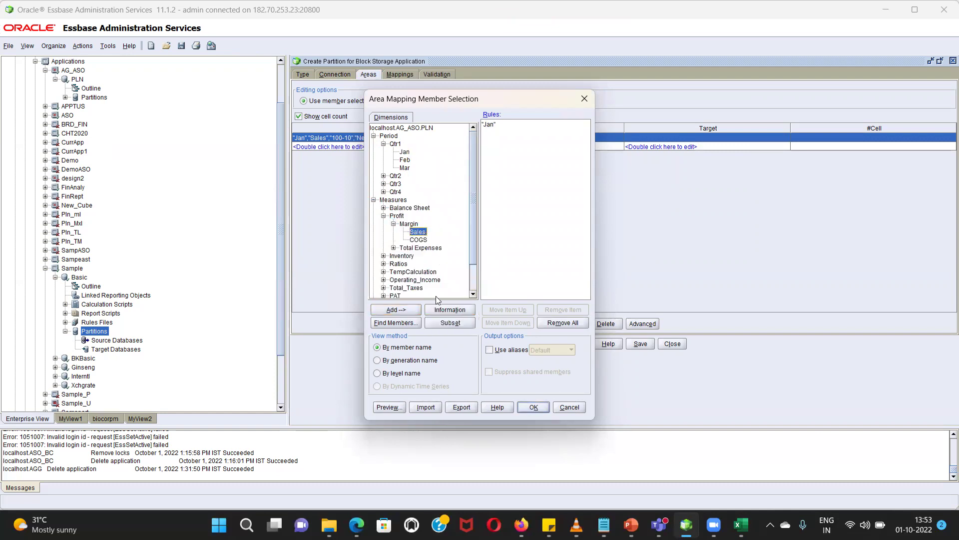
{"action": "left_click", "coordinate": [389, 310]}
{"action": "scroll", "coordinate": [392, 251], "scroll_direction": "down", "scroll_amount": 2}
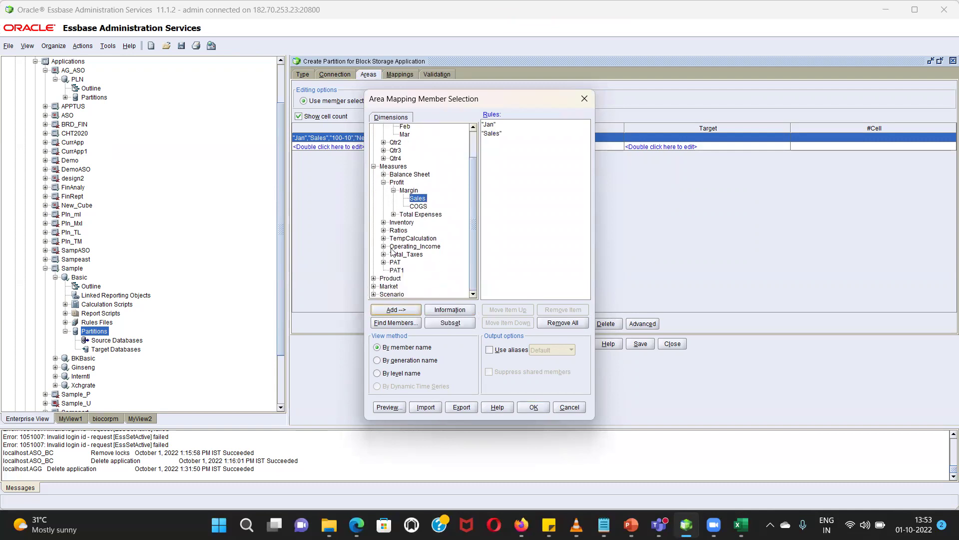
{"action": "left_click", "coordinate": [373, 278]}
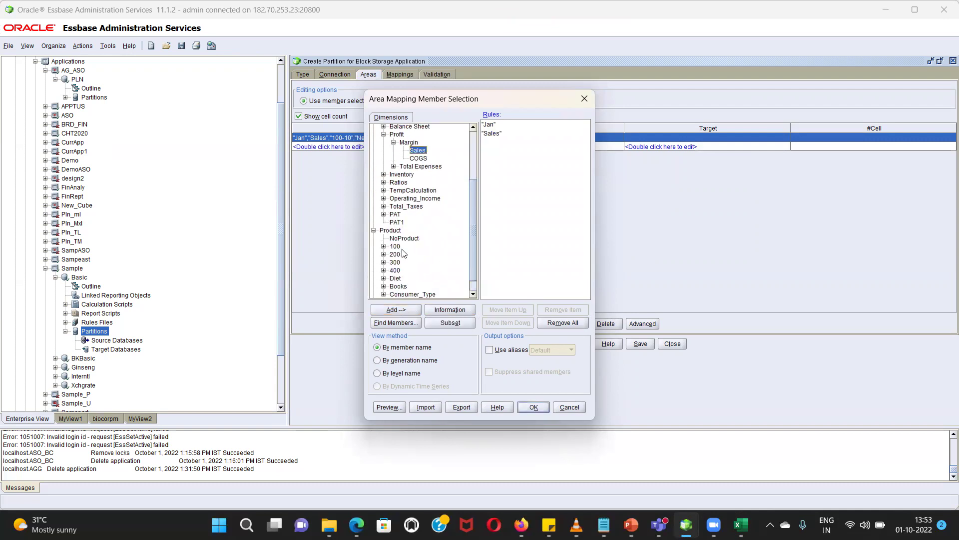
{"action": "scroll", "coordinate": [404, 215], "scroll_direction": "down", "scroll_amount": 1}
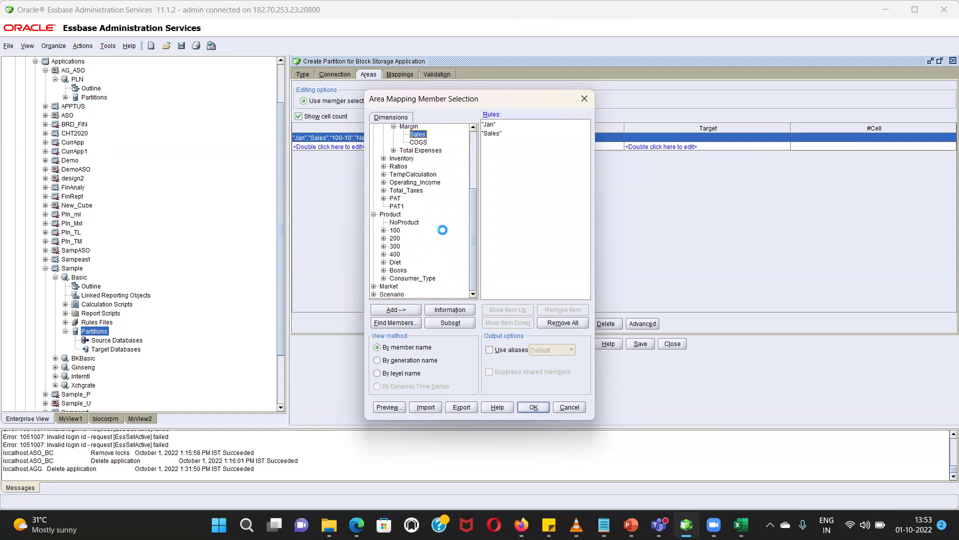
{"action": "left_click", "coordinate": [383, 231]}
{"action": "left_click", "coordinate": [409, 239]}
{"action": "left_click", "coordinate": [394, 310]}
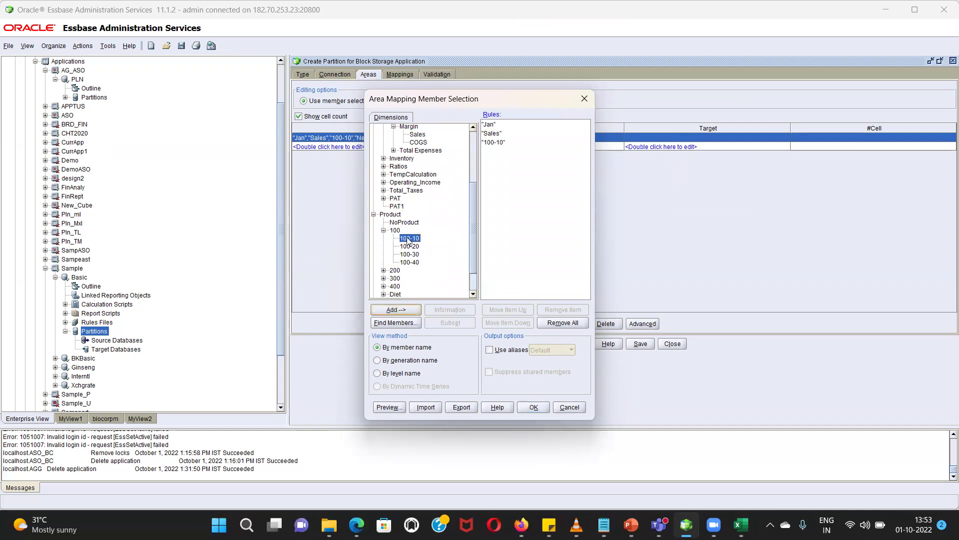
Add New York and Actual to the target area, confirm, and check both areas cover 1 cell
{"action": "scroll", "coordinate": [409, 239], "scroll_direction": "down", "scroll_amount": 2}
{"action": "scroll", "coordinate": [409, 220], "scroll_direction": "down", "scroll_amount": 2}
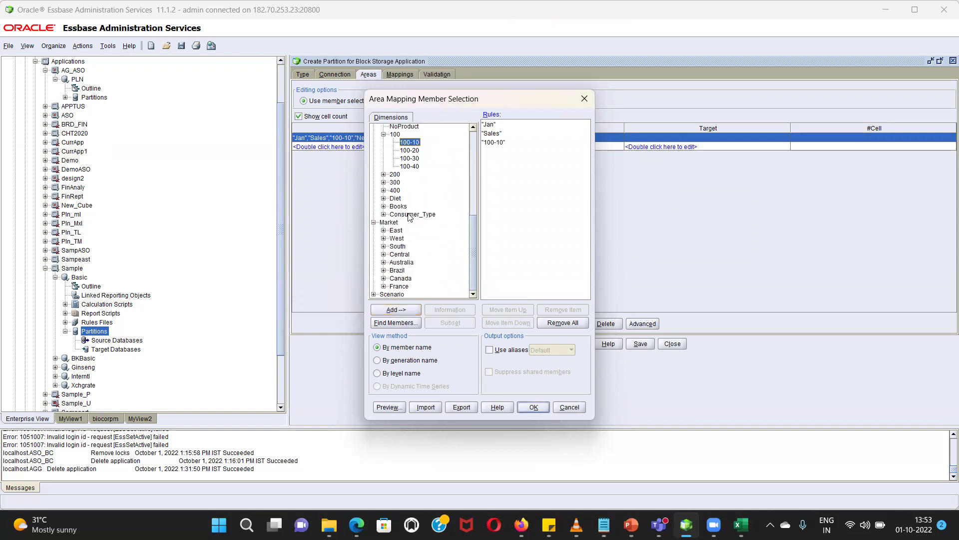
{"action": "left_click", "coordinate": [384, 230]}
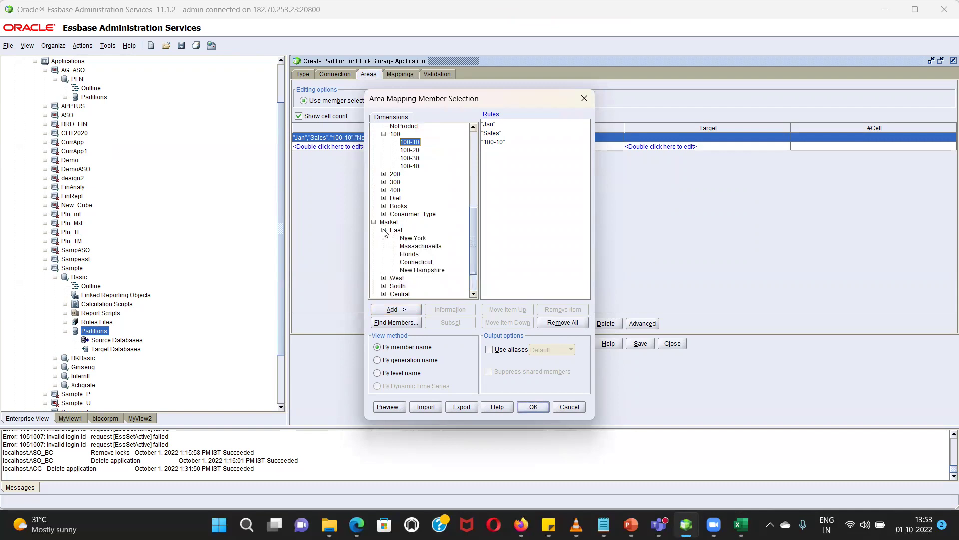
{"action": "left_click", "coordinate": [415, 238]}
{"action": "left_click", "coordinate": [403, 310]}
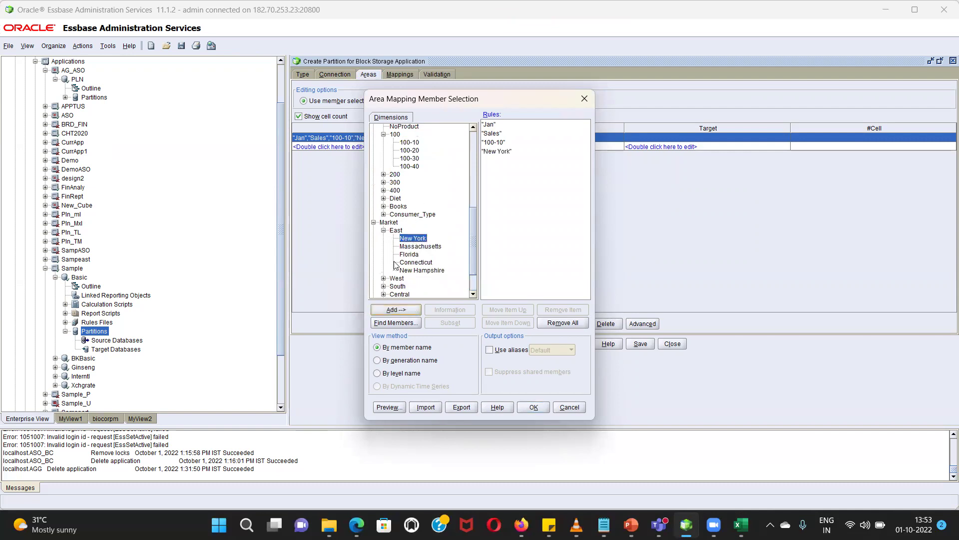
{"action": "scroll", "coordinate": [395, 265], "scroll_direction": "down", "scroll_amount": 1}
{"action": "scroll", "coordinate": [399, 260], "scroll_direction": "down", "scroll_amount": 1}
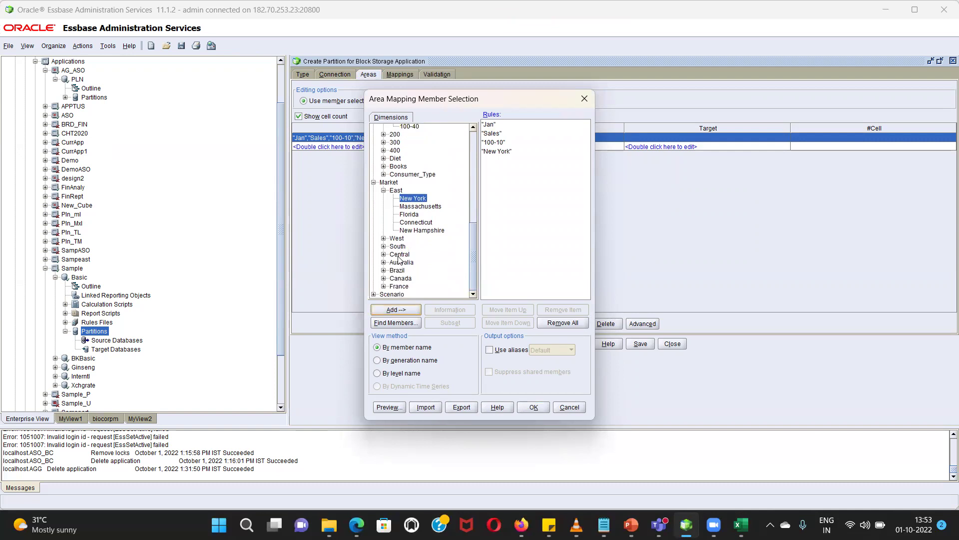
{"action": "left_click", "coordinate": [373, 294]}
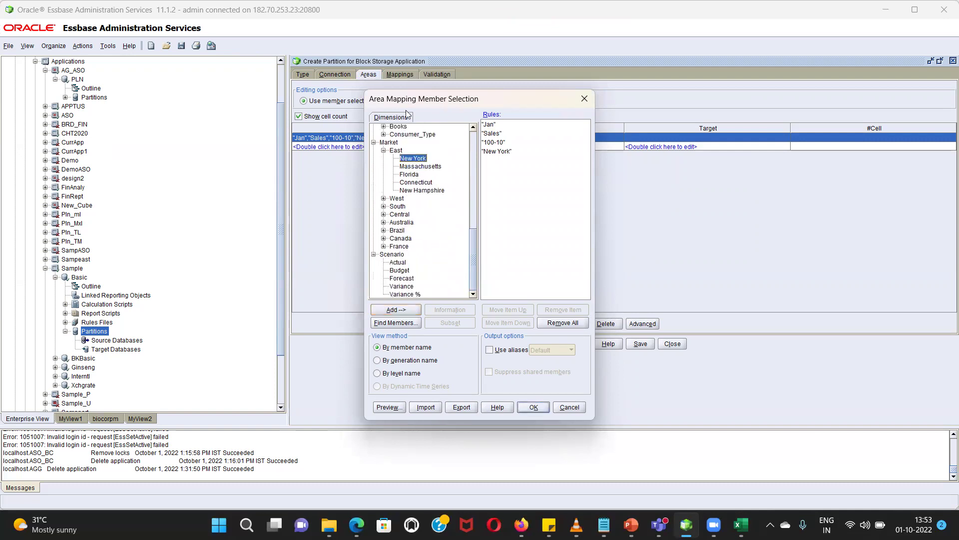
{"action": "left_click", "coordinate": [398, 263]}
{"action": "left_click", "coordinate": [404, 310]}
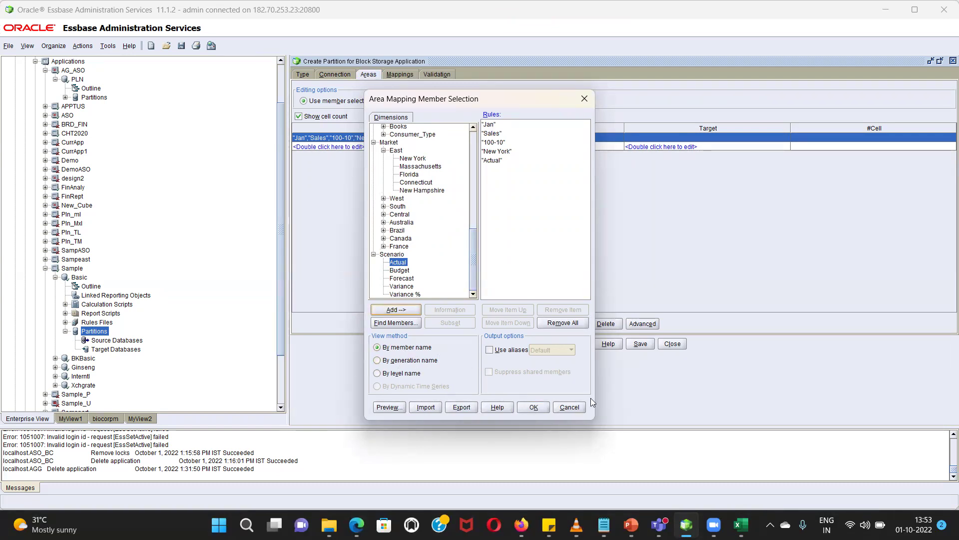
{"action": "left_click", "coordinate": [532, 406]}
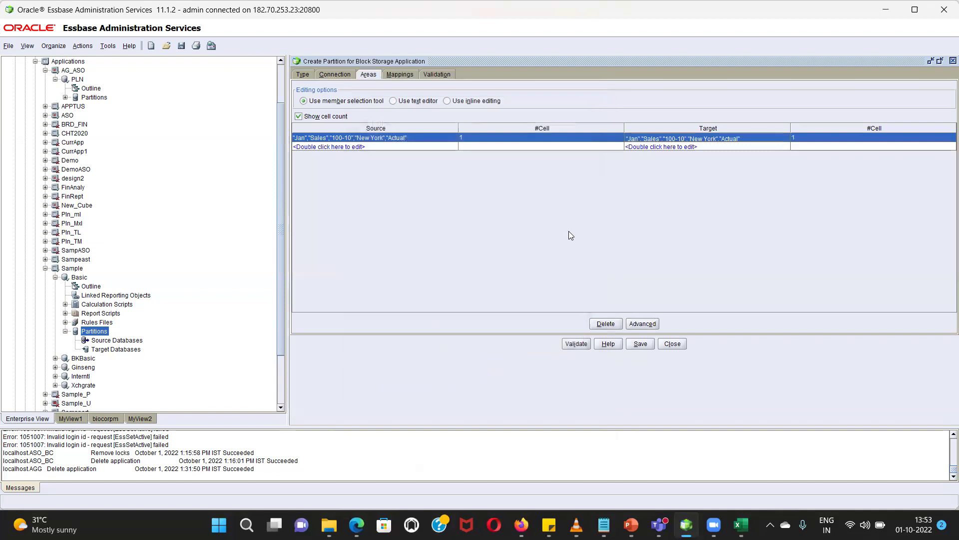
{"action": "left_click", "coordinate": [536, 138]}
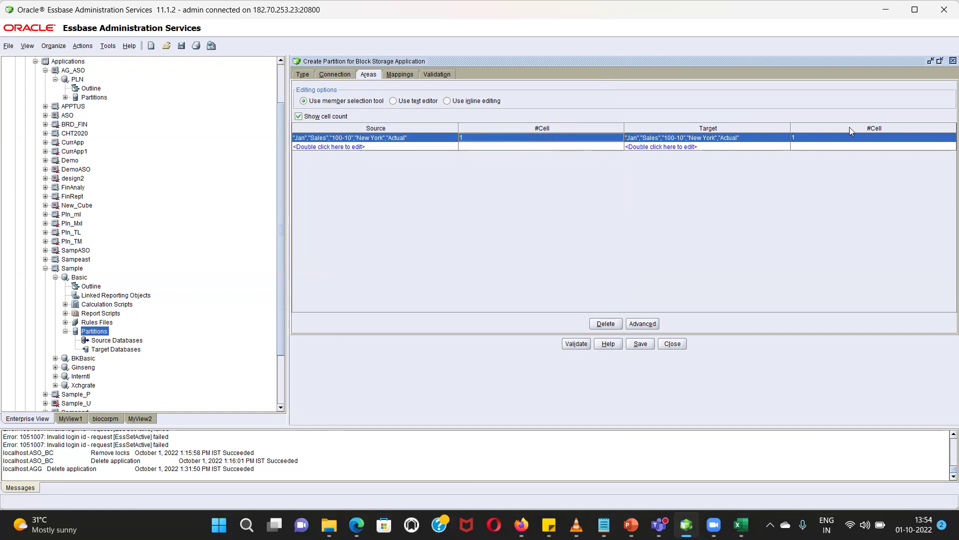
{"action": "left_click", "coordinate": [843, 139]}
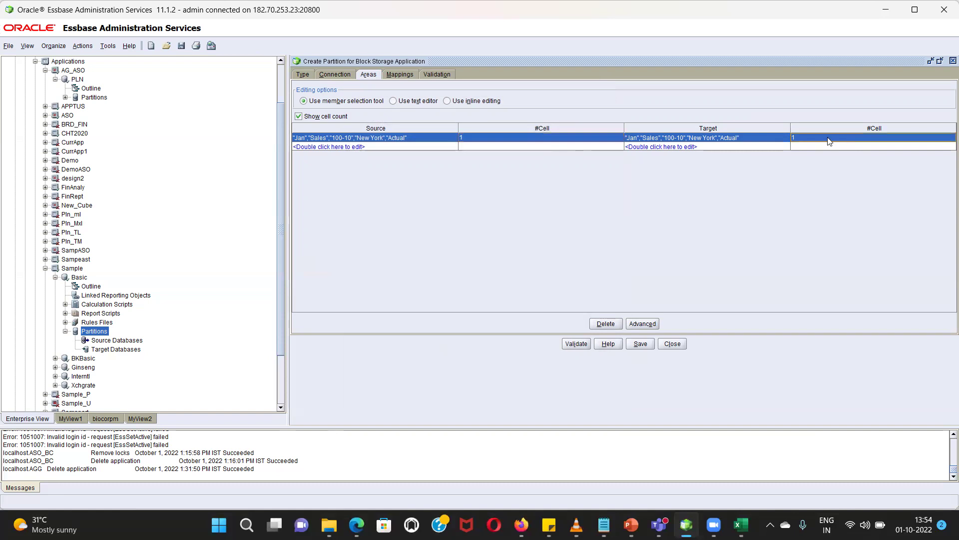
Add Period and Measures as source members in the partition mappings
{"action": "left_click", "coordinate": [398, 77]}
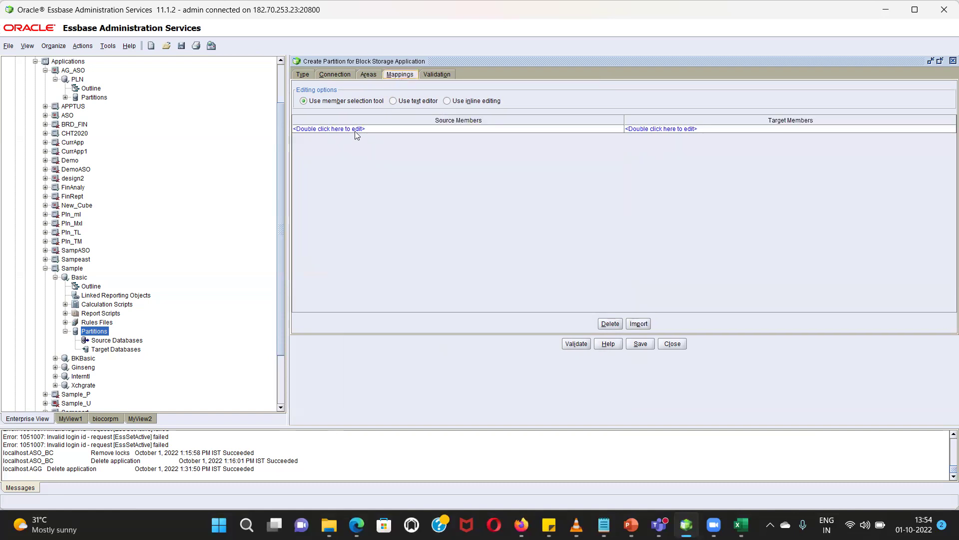
{"action": "left_click", "coordinate": [337, 129]}
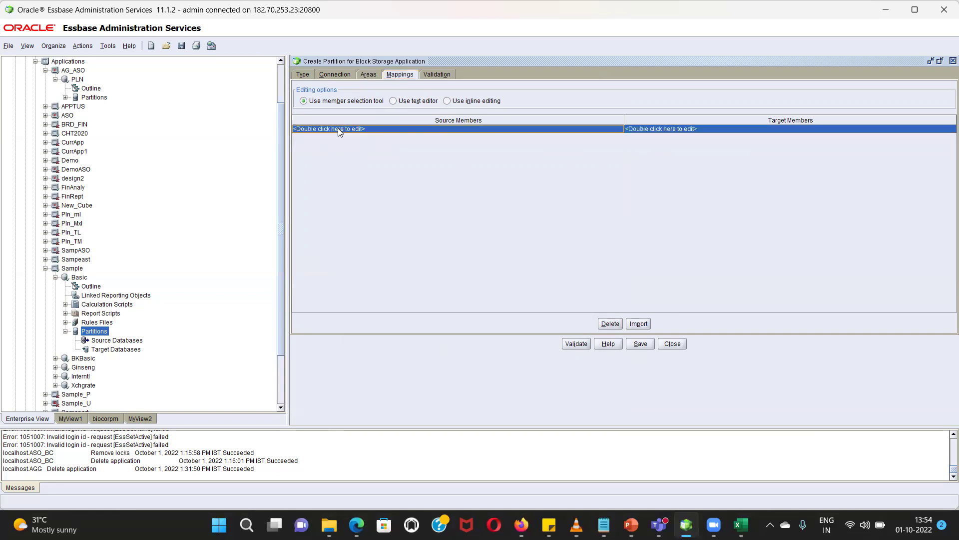
{"action": "double_click", "coordinate": [337, 128]}
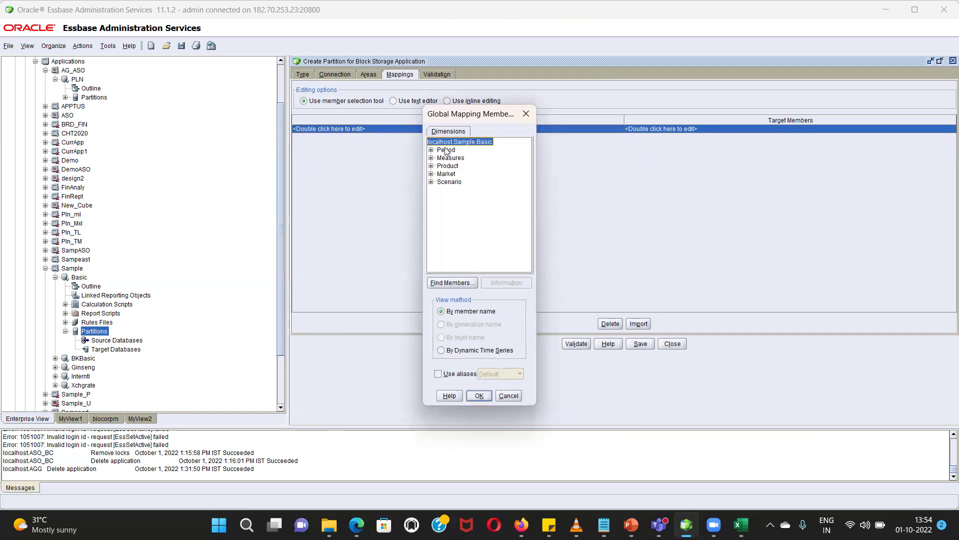
{"action": "left_click", "coordinate": [446, 150]}
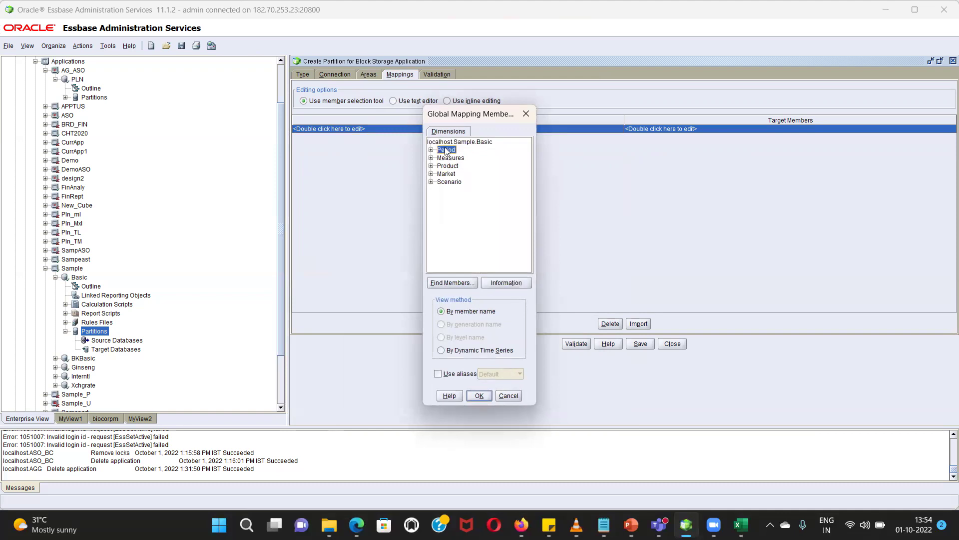
{"action": "left_click", "coordinate": [478, 395]}
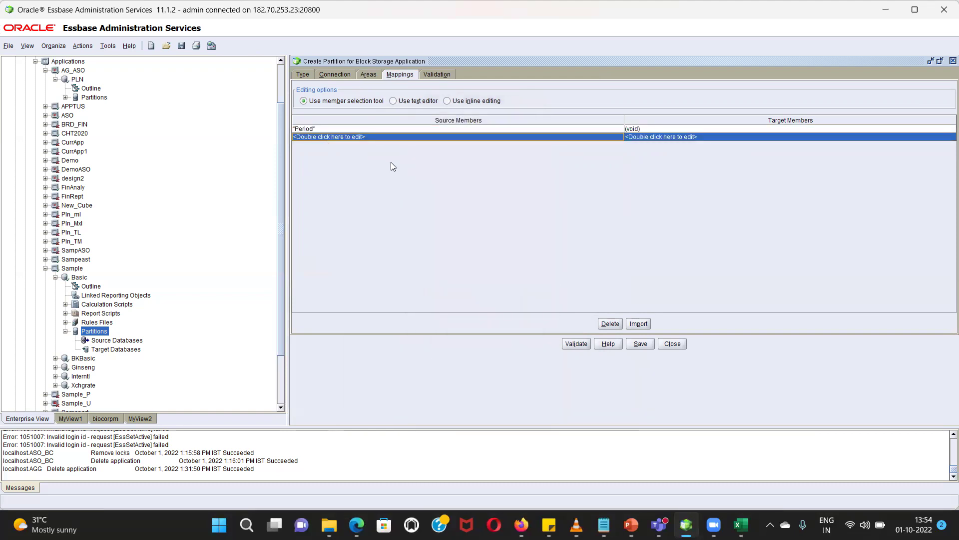
{"action": "double_click", "coordinate": [450, 160]}
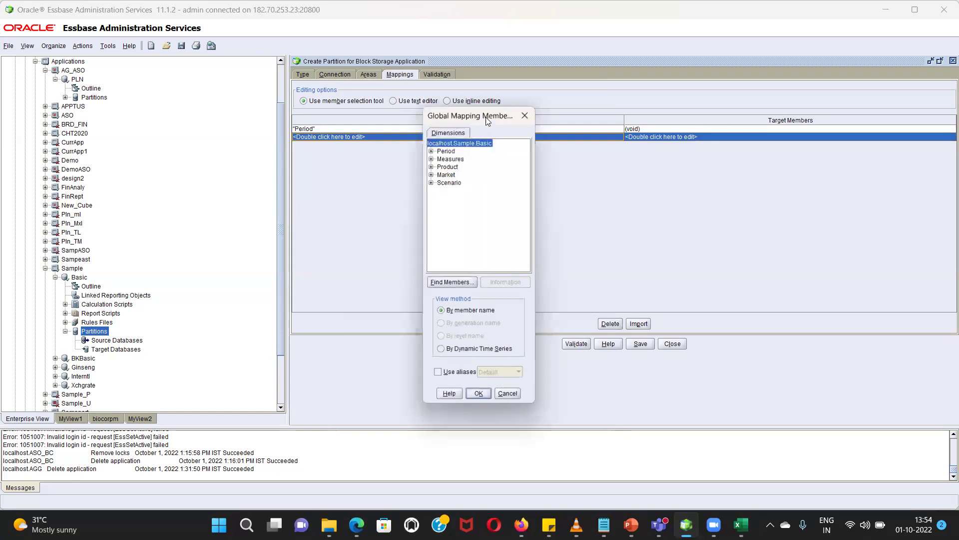
{"action": "left_click", "coordinate": [451, 158]}
{"action": "left_click", "coordinate": [479, 396]}
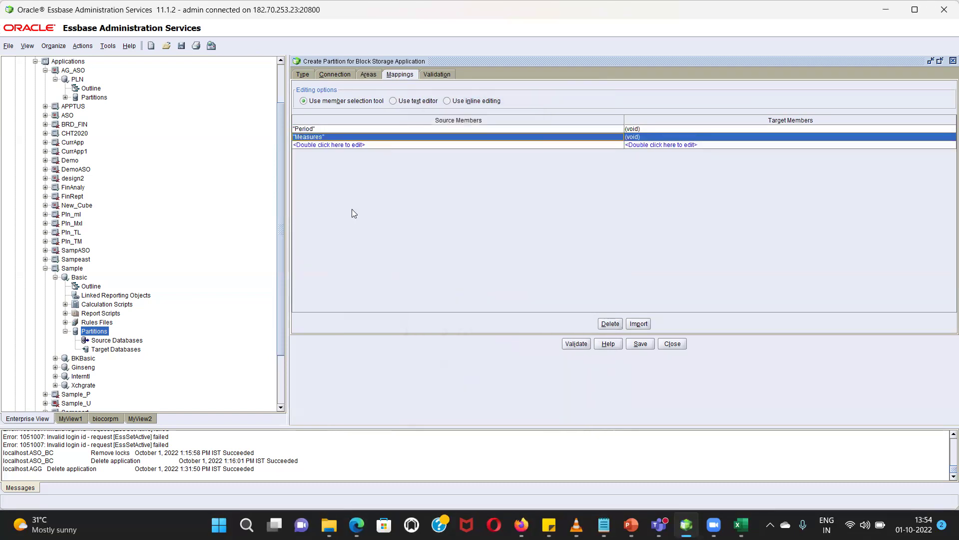
Add Product, Market and Scenario as the remaining source mapping members
{"action": "left_click", "coordinate": [332, 146]}
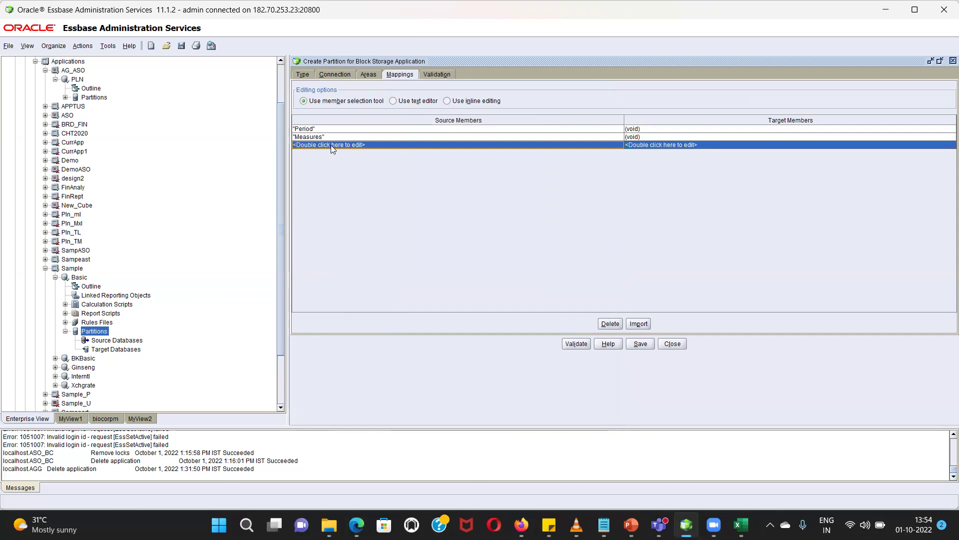
{"action": "double_click", "coordinate": [331, 144]}
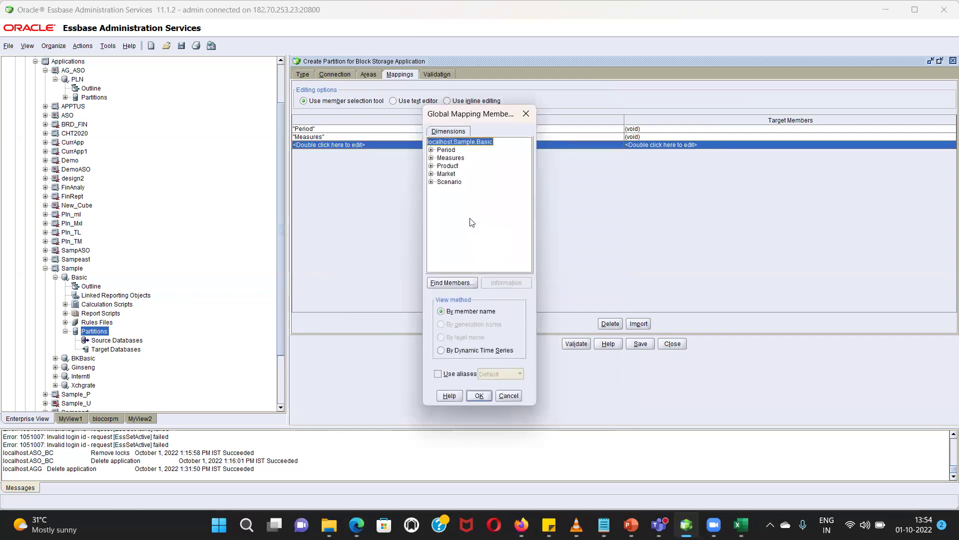
{"action": "left_click", "coordinate": [449, 167]}
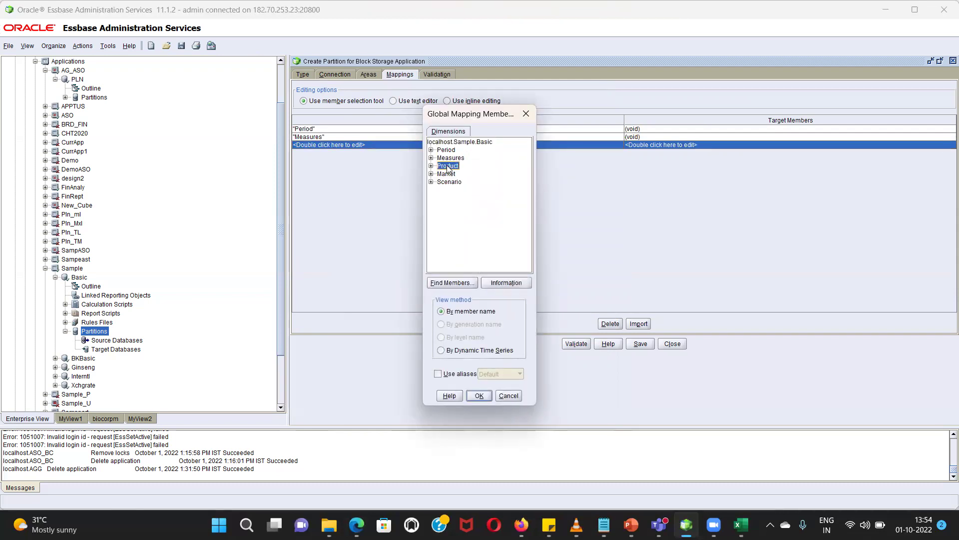
{"action": "left_click", "coordinate": [478, 396]}
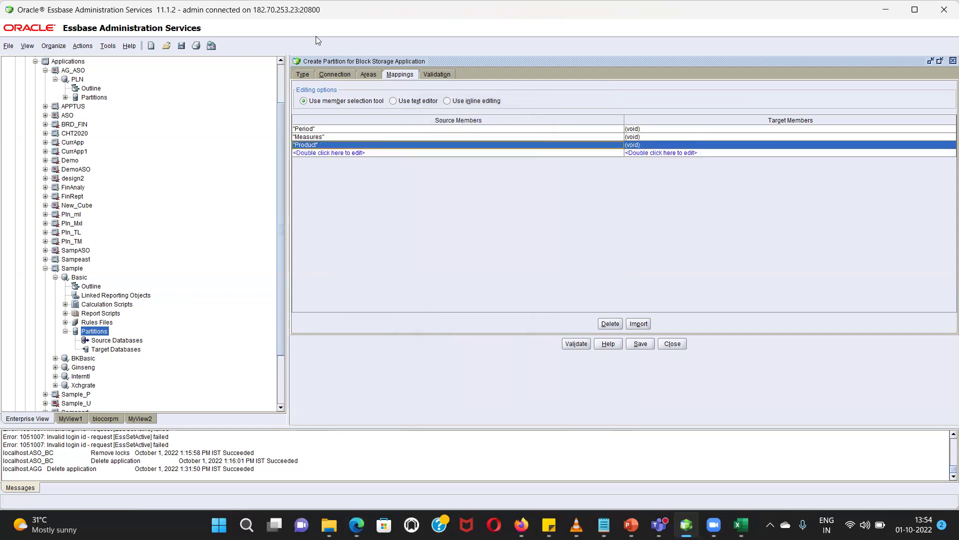
{"action": "left_click", "coordinate": [330, 152]}
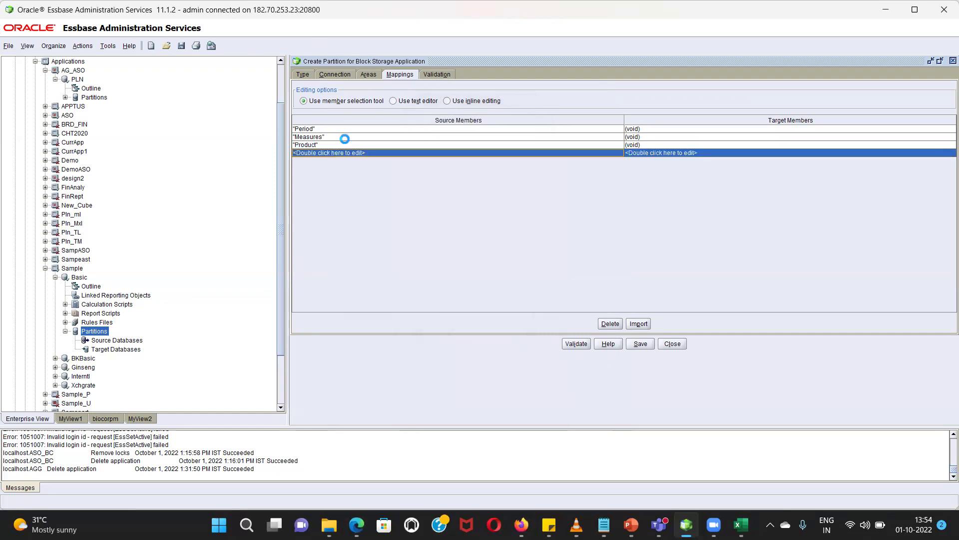
{"action": "double_click", "coordinate": [345, 153]}
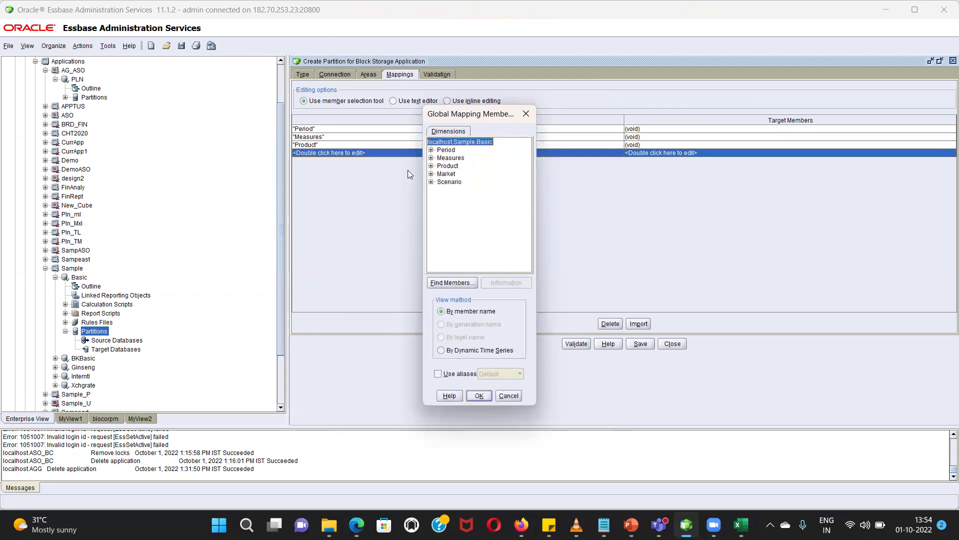
{"action": "left_click", "coordinate": [447, 174]}
{"action": "left_click", "coordinate": [478, 396]}
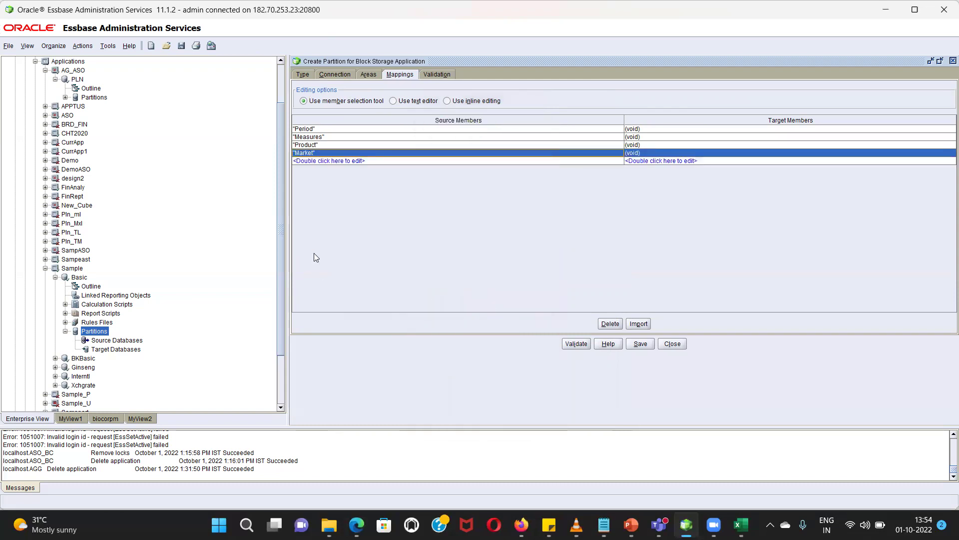
{"action": "left_click", "coordinate": [328, 161]}
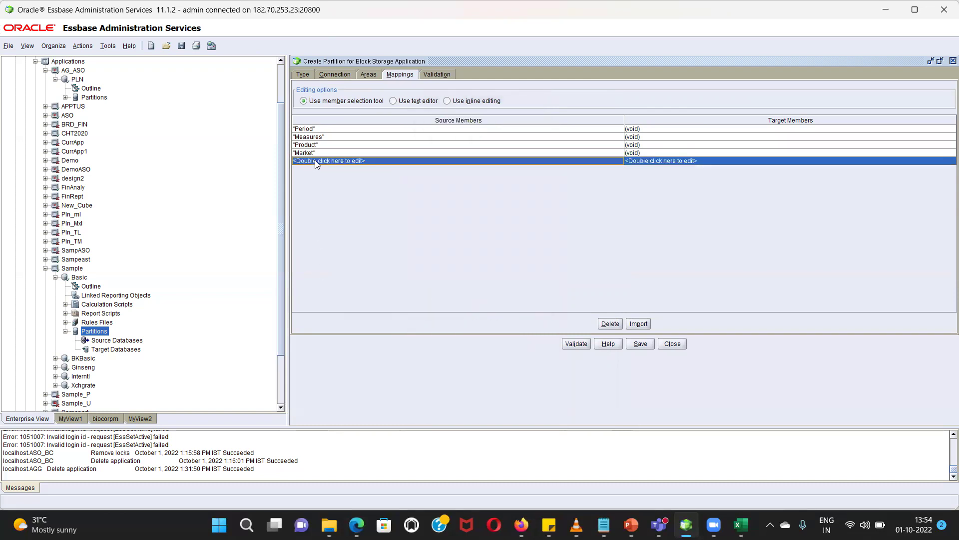
{"action": "double_click", "coordinate": [315, 160]}
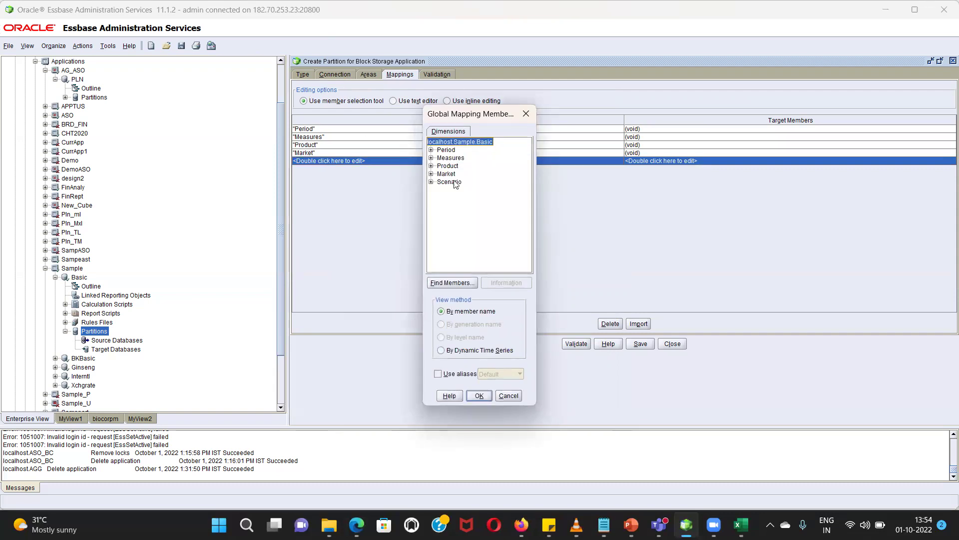
{"action": "left_click", "coordinate": [449, 182]}
{"action": "left_click", "coordinate": [479, 397]}
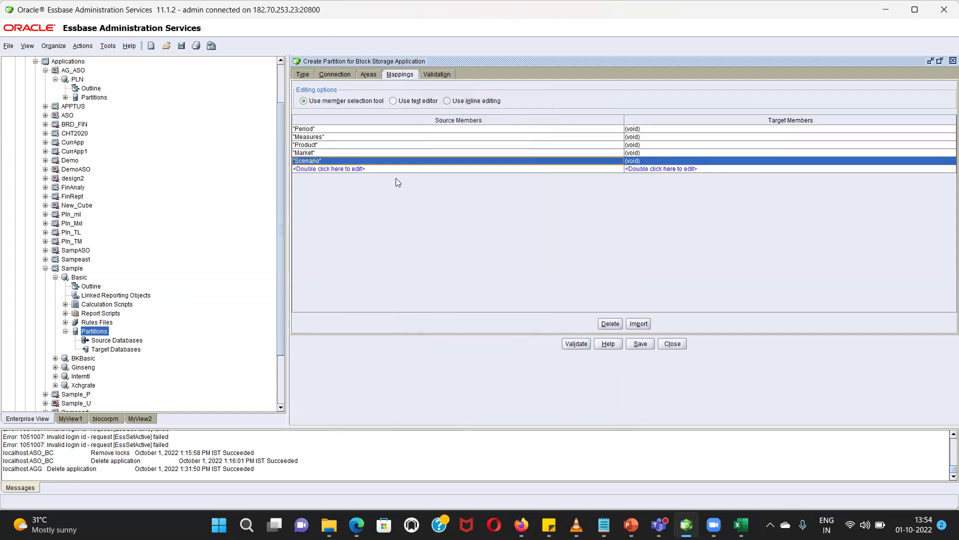
{"action": "left_click", "coordinate": [634, 130]}
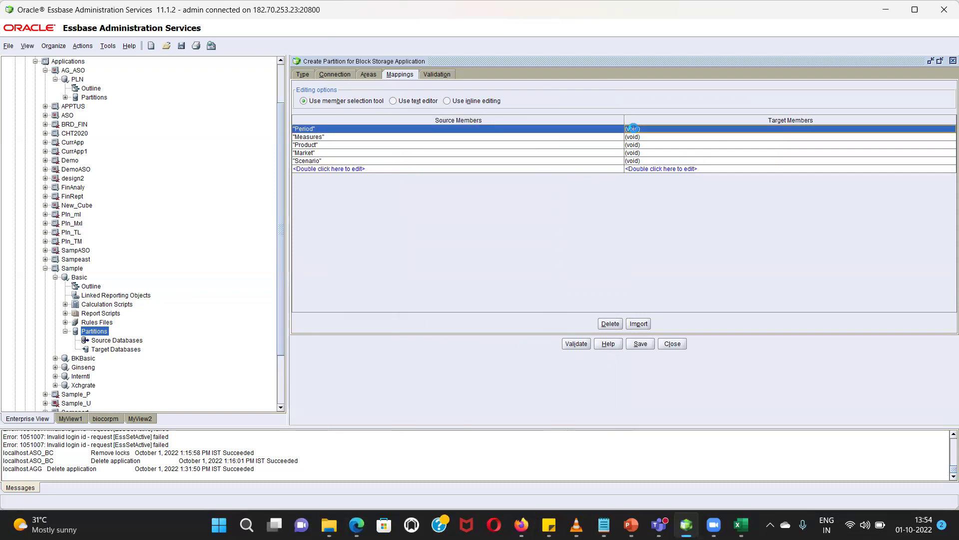
Map source Period, Measures and Product to the matching AG_ASO.PLN dimensions
{"action": "double_click", "coordinate": [442, 189]}
{"action": "left_click", "coordinate": [446, 150]}
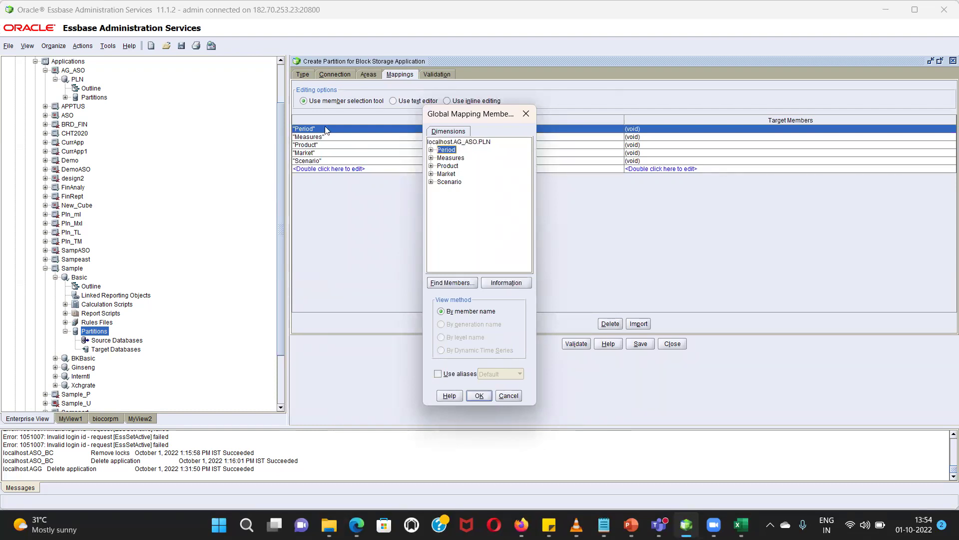
{"action": "left_click", "coordinate": [482, 397]}
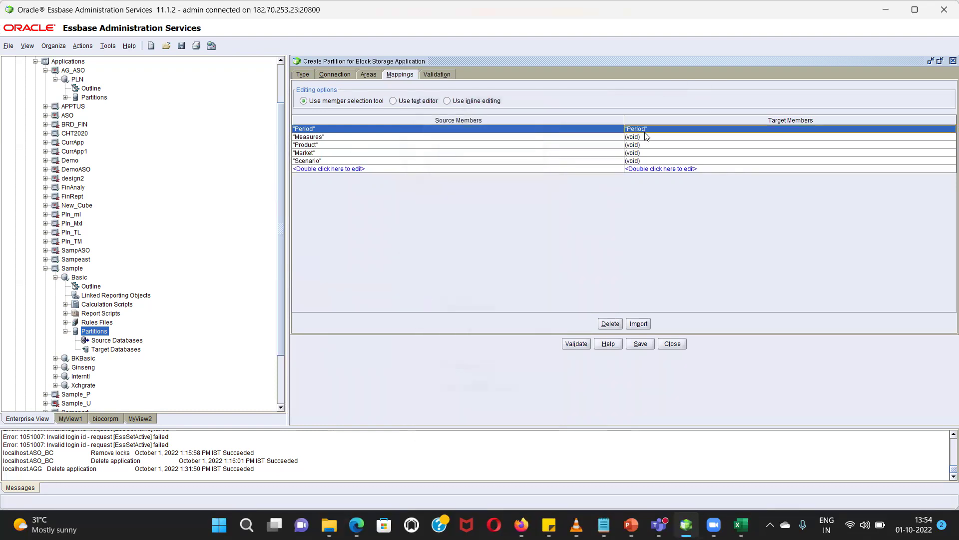
{"action": "left_click", "coordinate": [635, 136]}
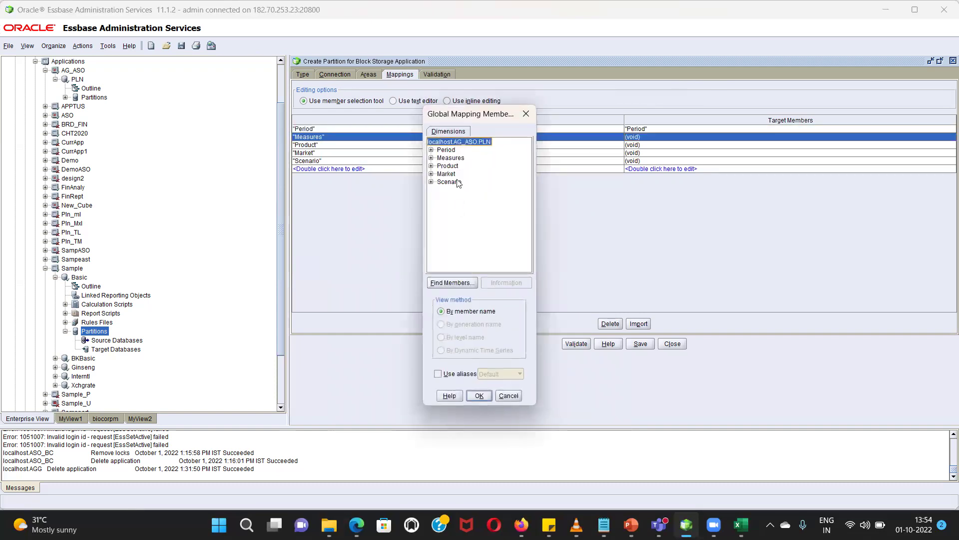
{"action": "left_click", "coordinate": [483, 396]}
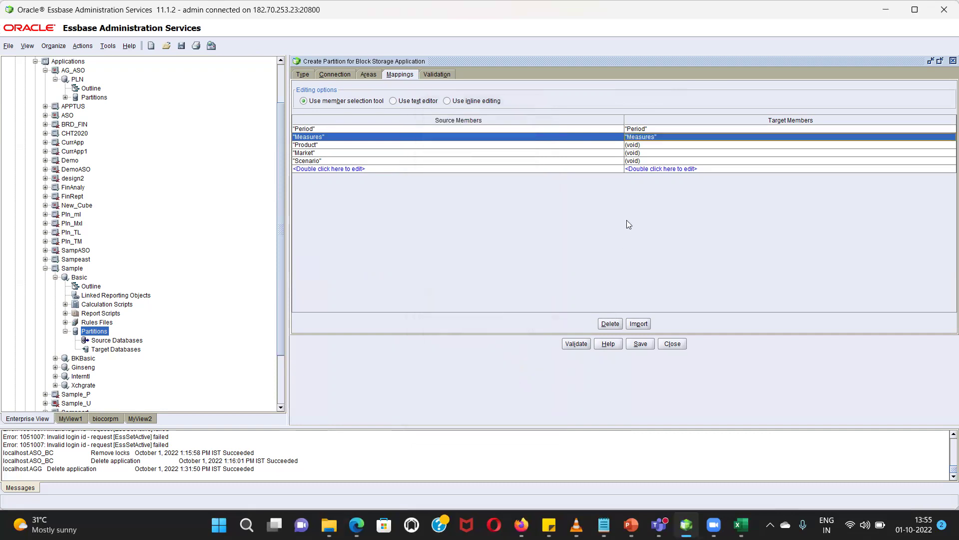
{"action": "left_click", "coordinate": [634, 145]}
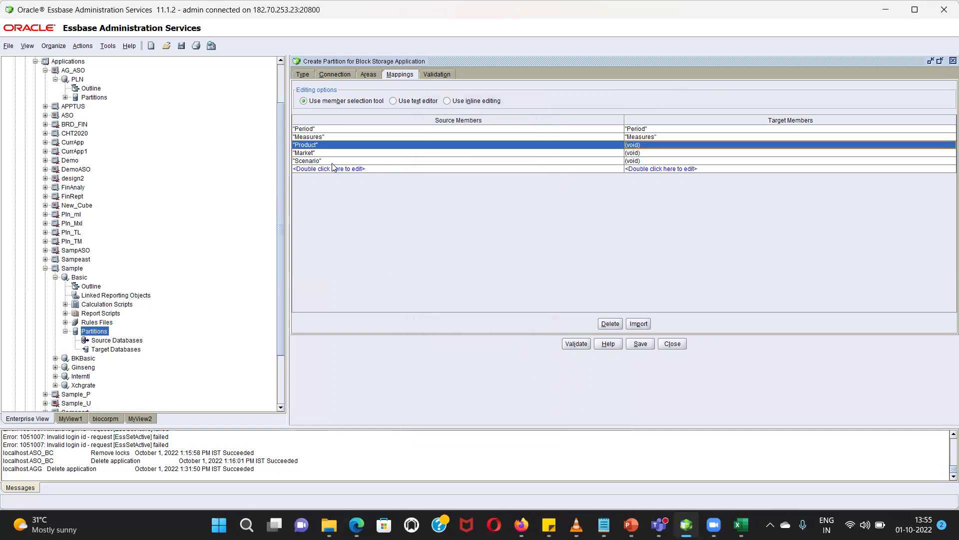
{"action": "double_click", "coordinate": [369, 146]}
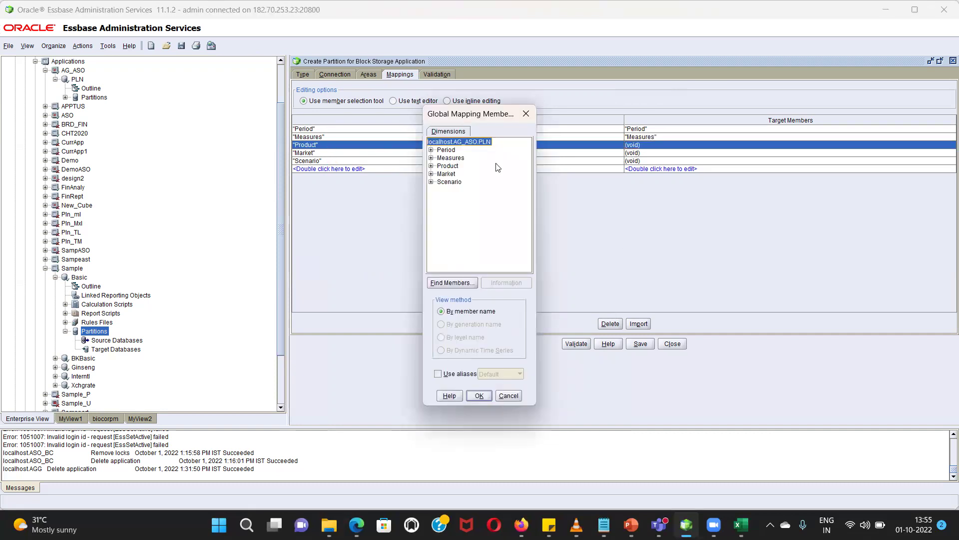
{"action": "left_click", "coordinate": [447, 166]}
{"action": "left_click", "coordinate": [479, 395]}
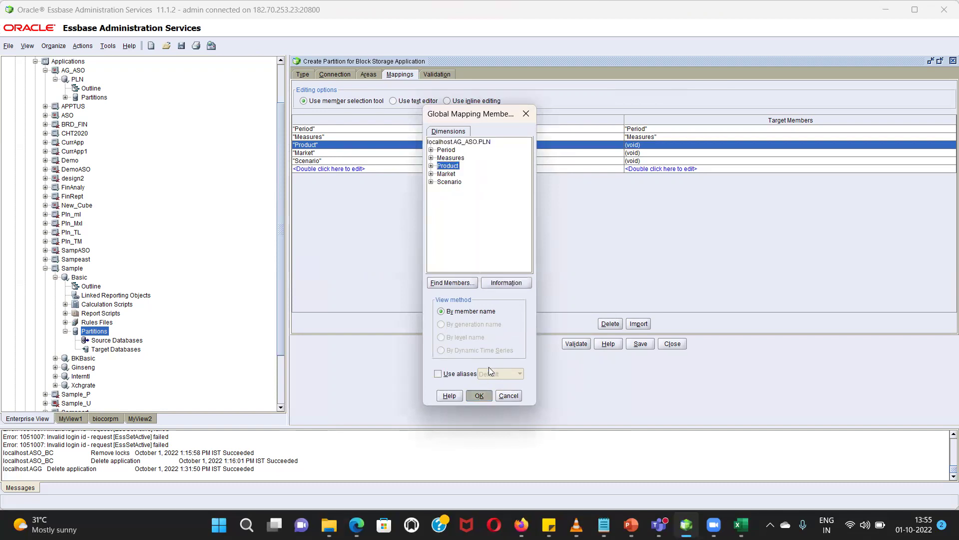
Map source Market and Scenario to the matching AG_ASO.PLN dimensions
{"action": "left_click", "coordinate": [630, 154]}
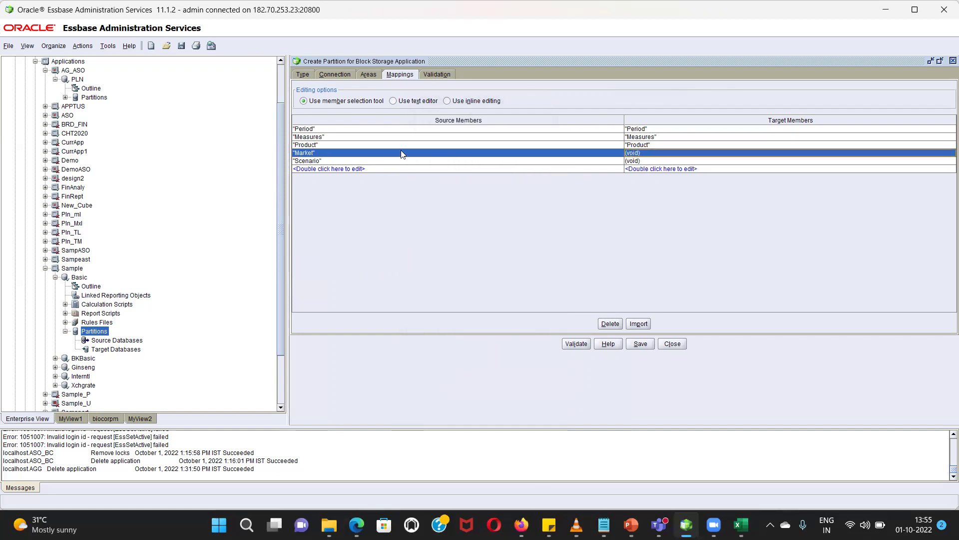
{"action": "double_click", "coordinate": [637, 153]}
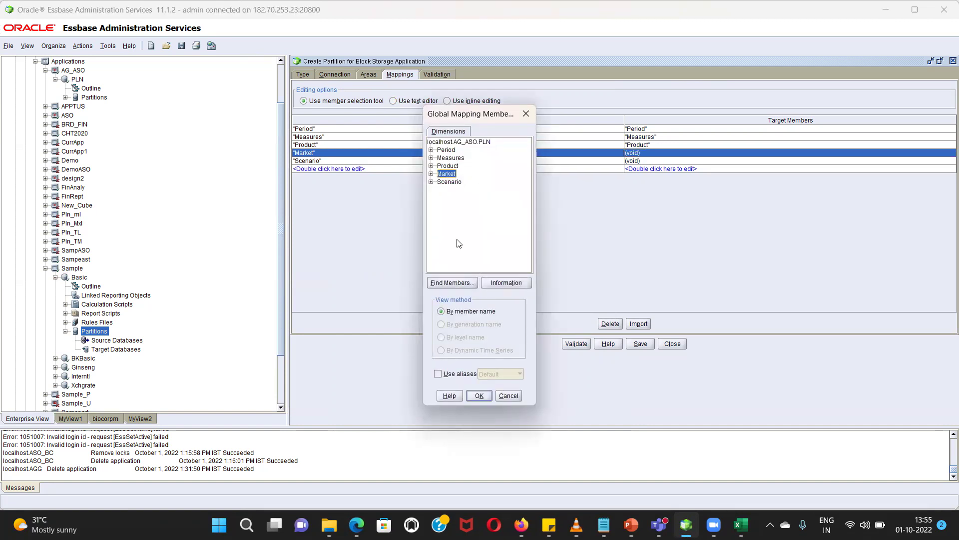
{"action": "left_click", "coordinate": [480, 395]}
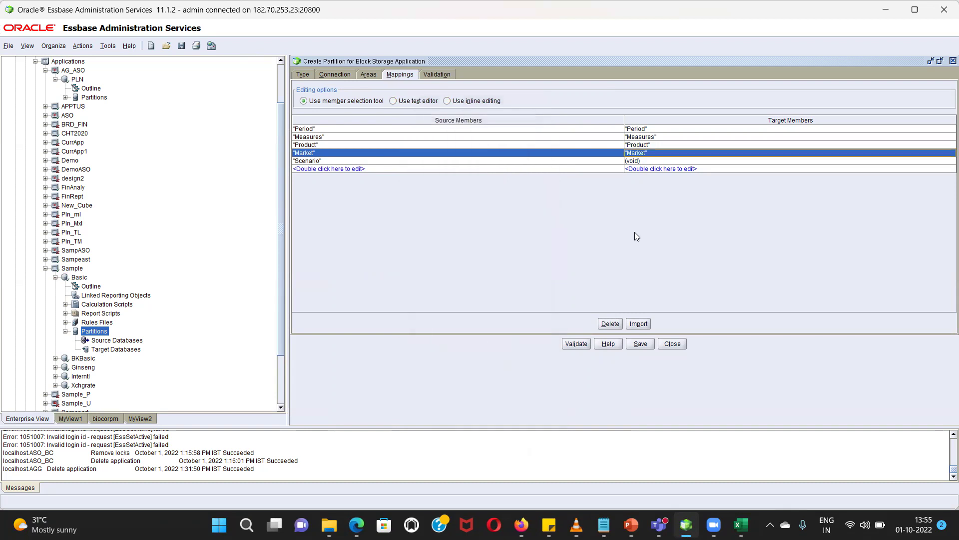
{"action": "left_click", "coordinate": [638, 161]}
{"action": "double_click", "coordinate": [638, 161]}
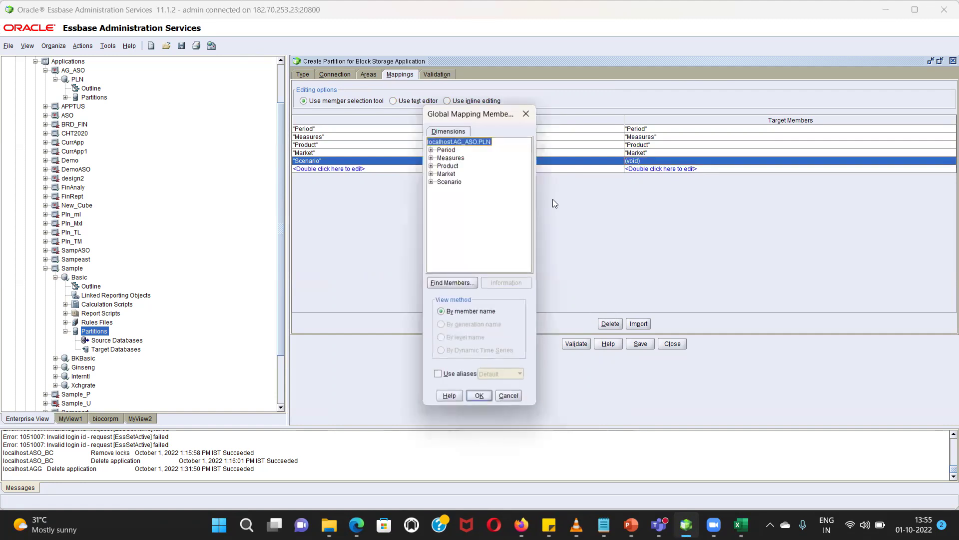
{"action": "left_click", "coordinate": [448, 183]}
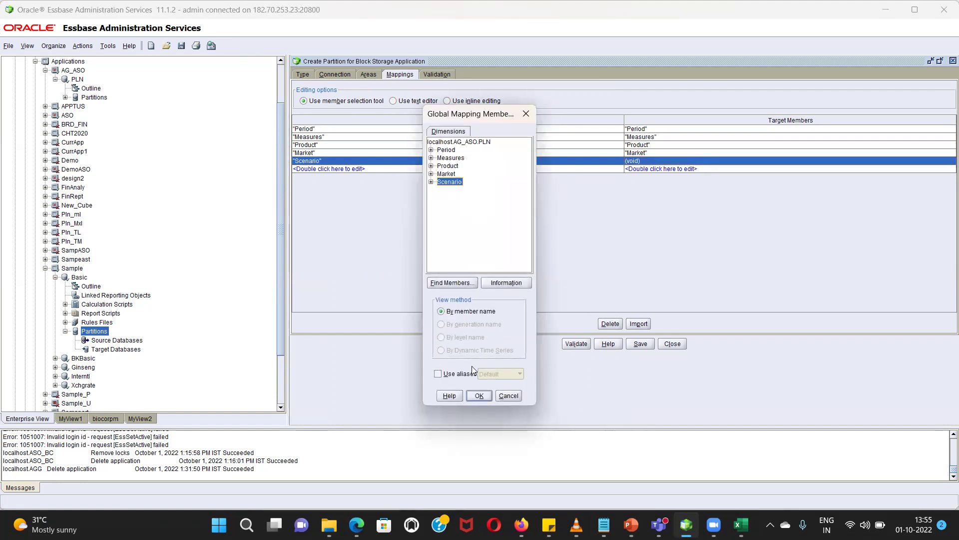
{"action": "left_click", "coordinate": [478, 397]}
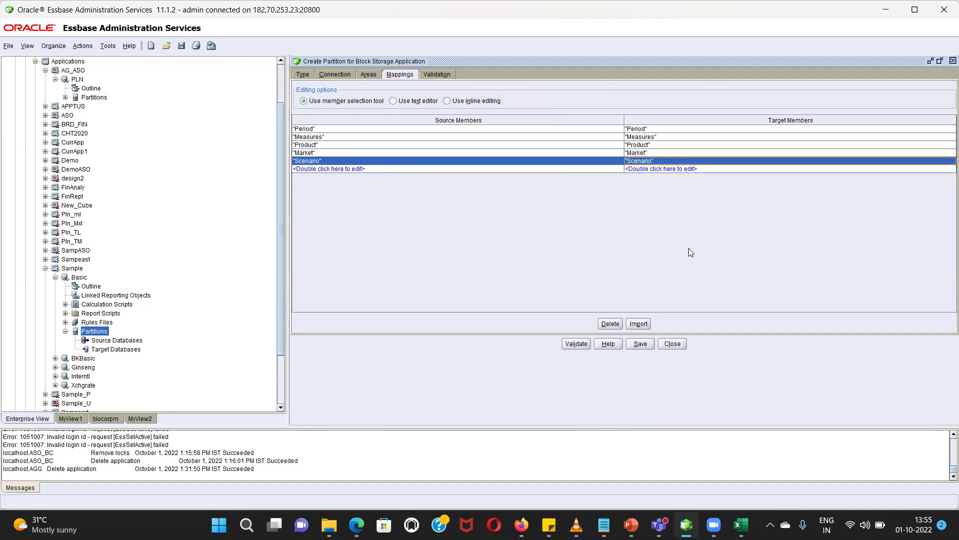
Validate the partition, then save it, dismissing the success and 'Partition was successfully created' messages
{"action": "left_click", "coordinate": [576, 343]}
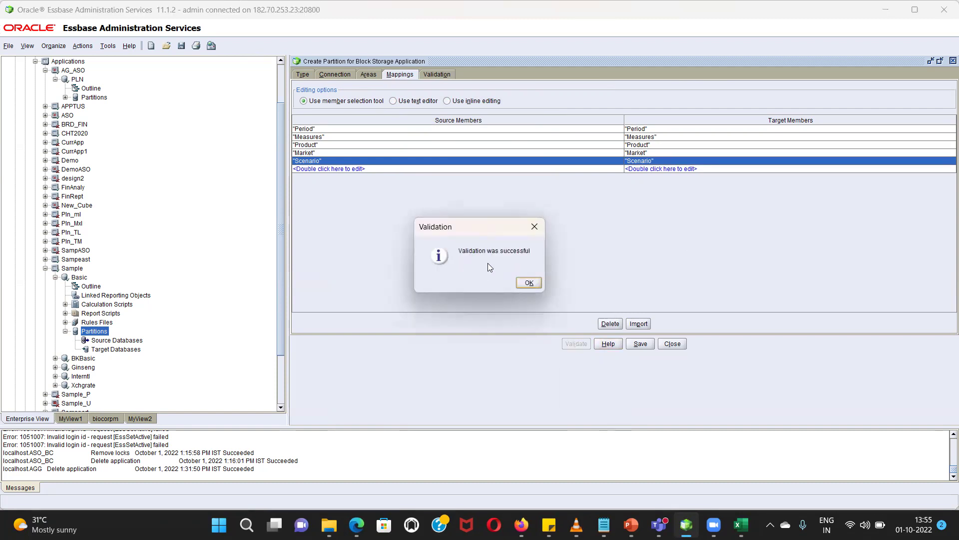
{"action": "left_click", "coordinate": [529, 283]}
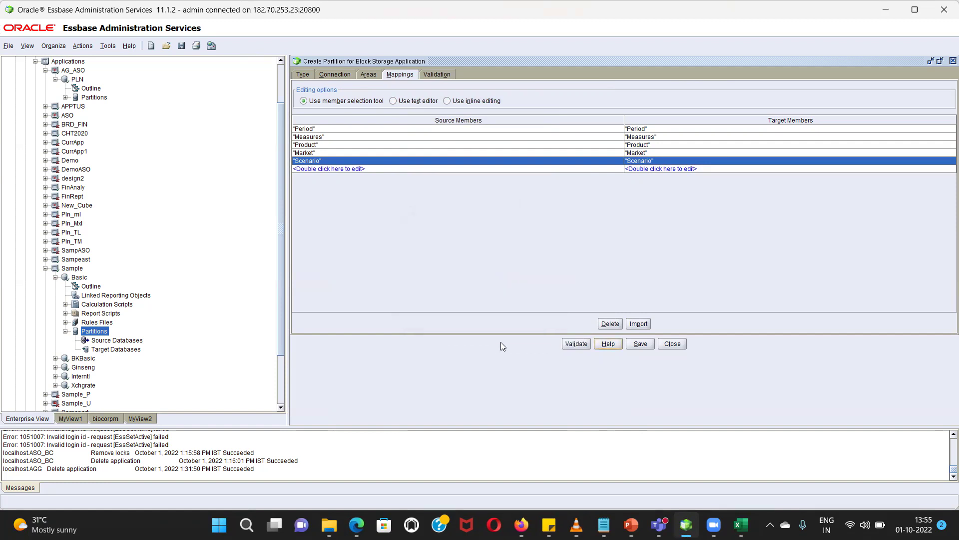
{"action": "left_click", "coordinate": [639, 343]}
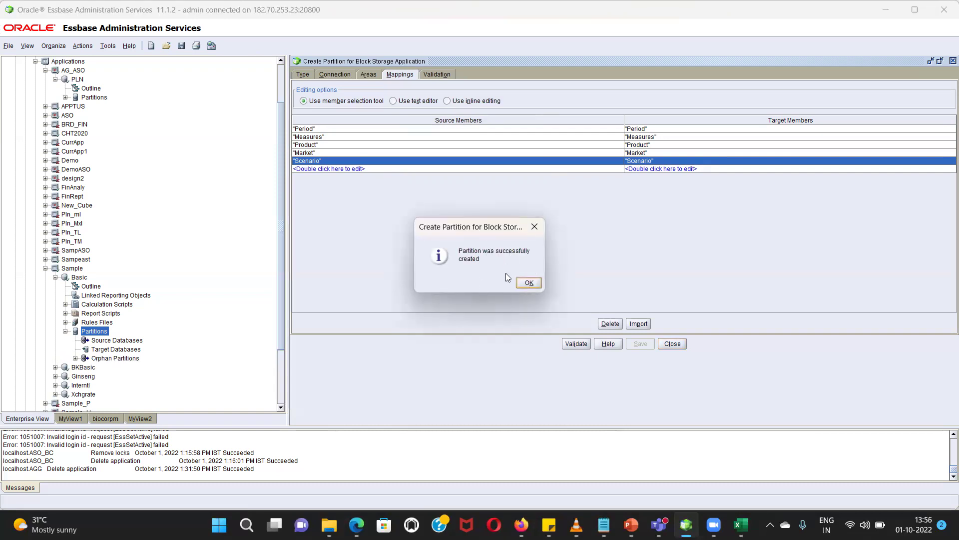
{"action": "left_click", "coordinate": [529, 284]}
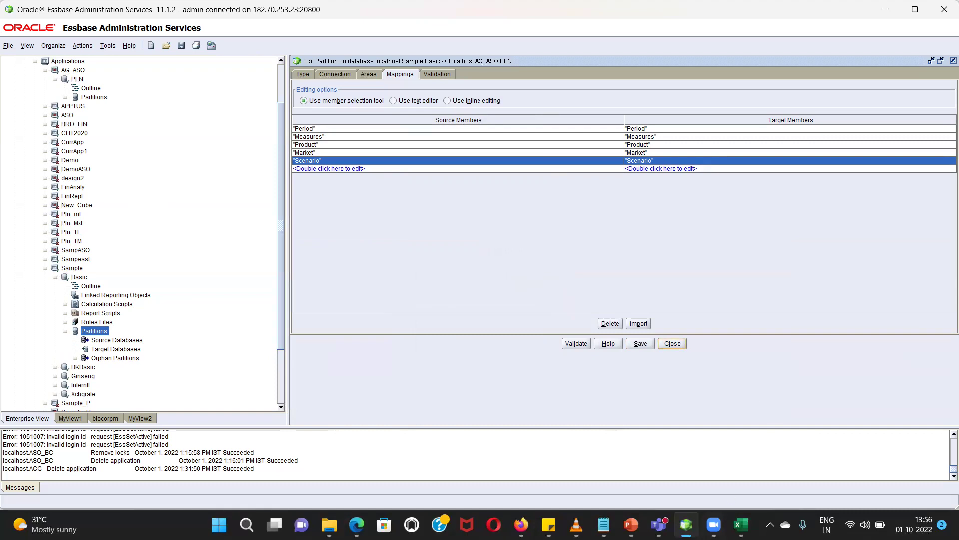
Refresh the ASO sheet in Excel Book1 and check that Sales for Jan shows 1200
{"action": "mouse_move", "coordinate": [741, 526]}
{"action": "left_click", "coordinate": [740, 464]}
{"action": "left_click", "coordinate": [301, 282]}
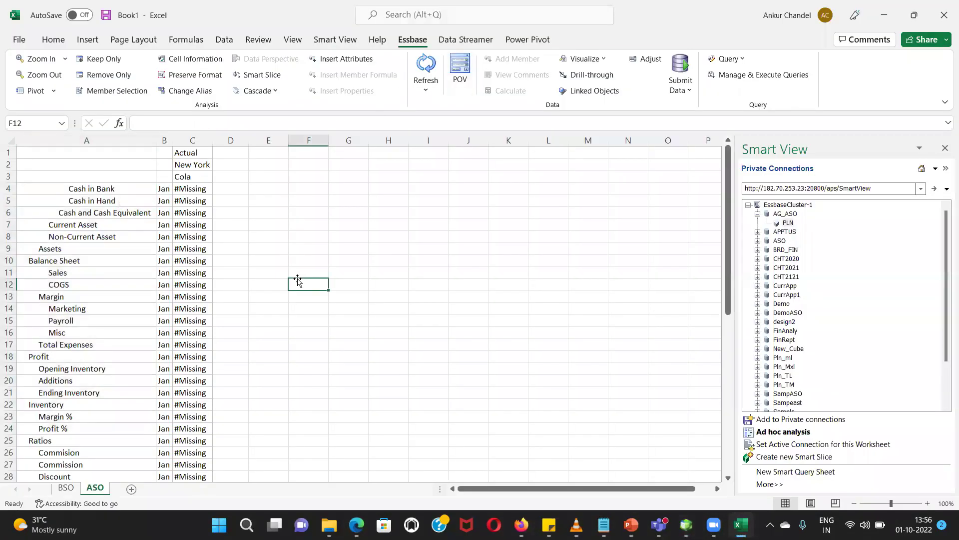
{"action": "left_click", "coordinate": [426, 64]}
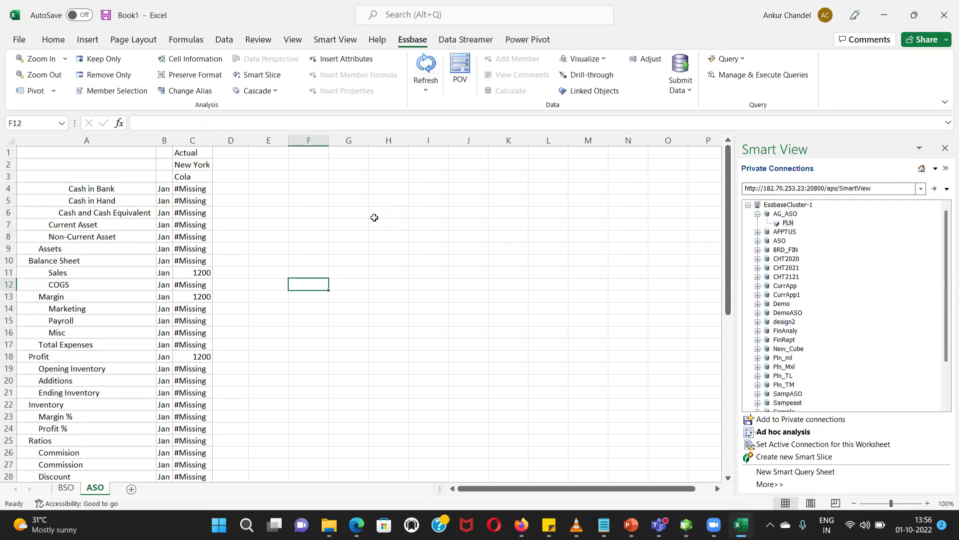
{"action": "left_click_drag", "start_coordinate": [183, 271], "coordinate": [220, 273]}
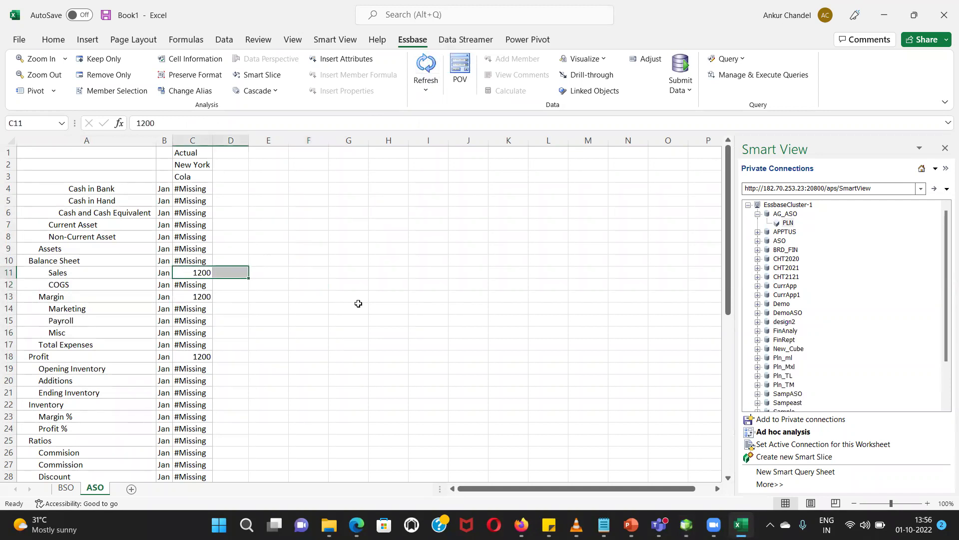